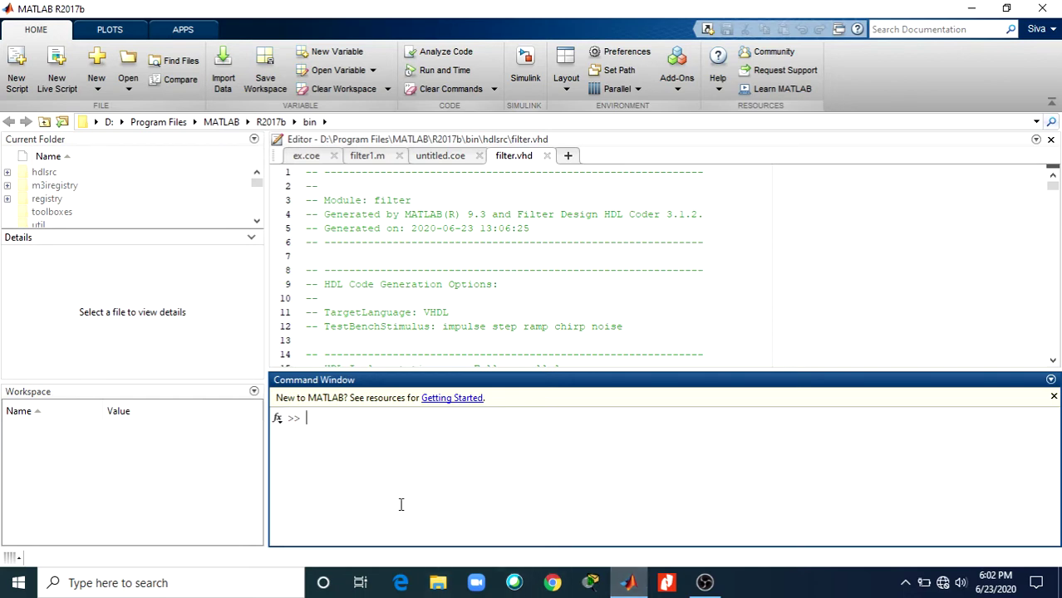
Step: Launch the filter design tool with the command filterDesigner
text(filterDesigner)
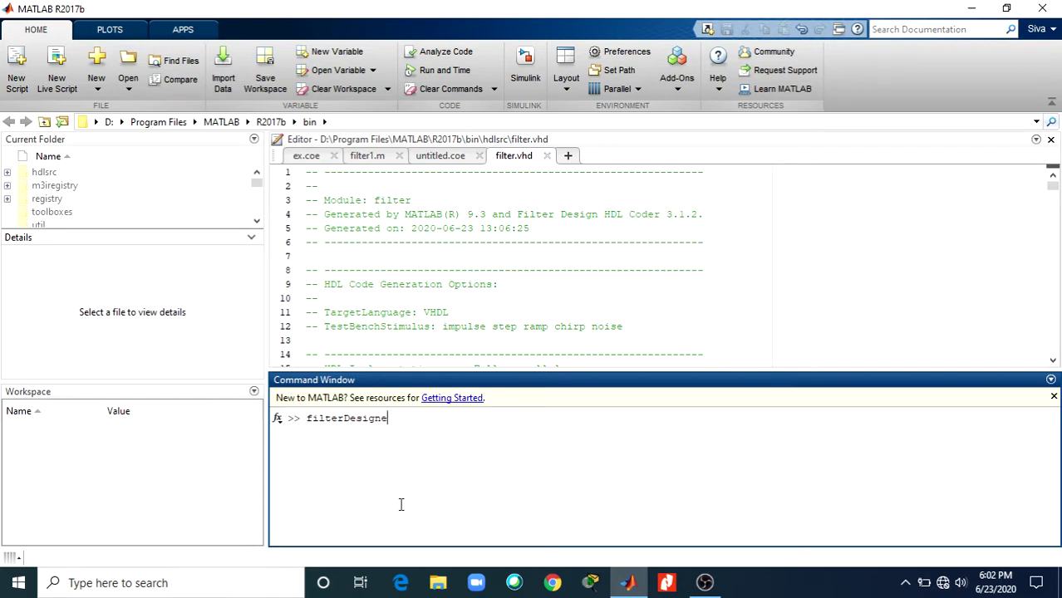
key(Return)
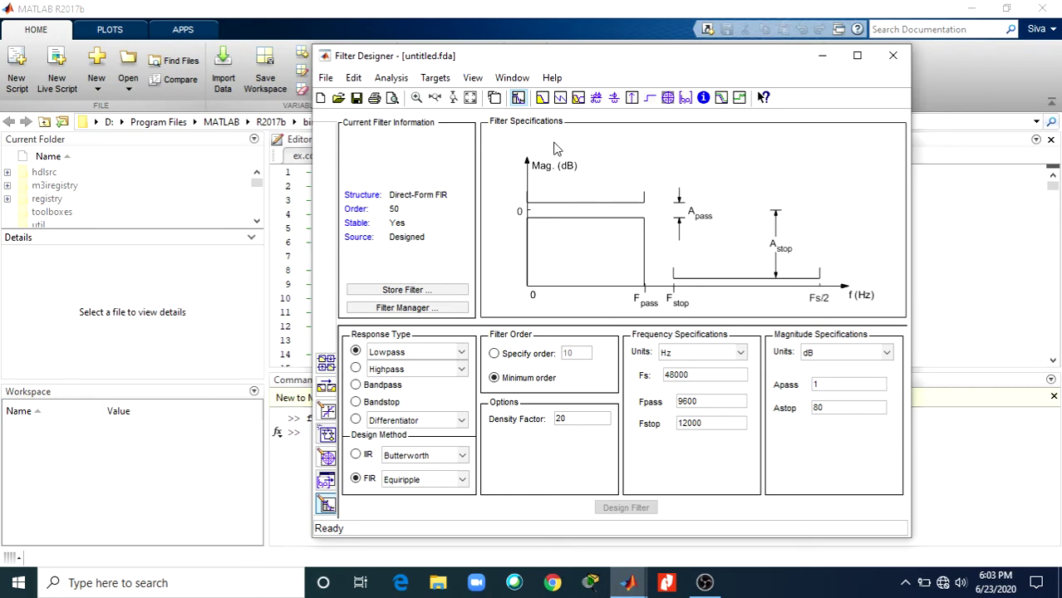
Step: Examine the available lowpass, highpass and differentiator response variants and the IIR and FIR design methods, leaving FIR on Equiripple
click(459, 353)
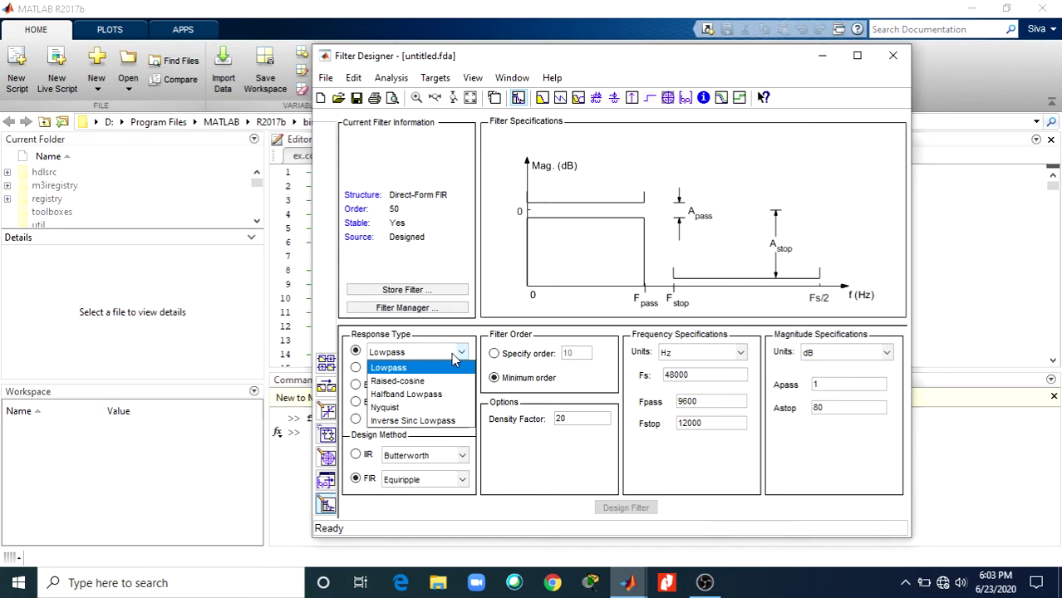
click(452, 352)
click(462, 370)
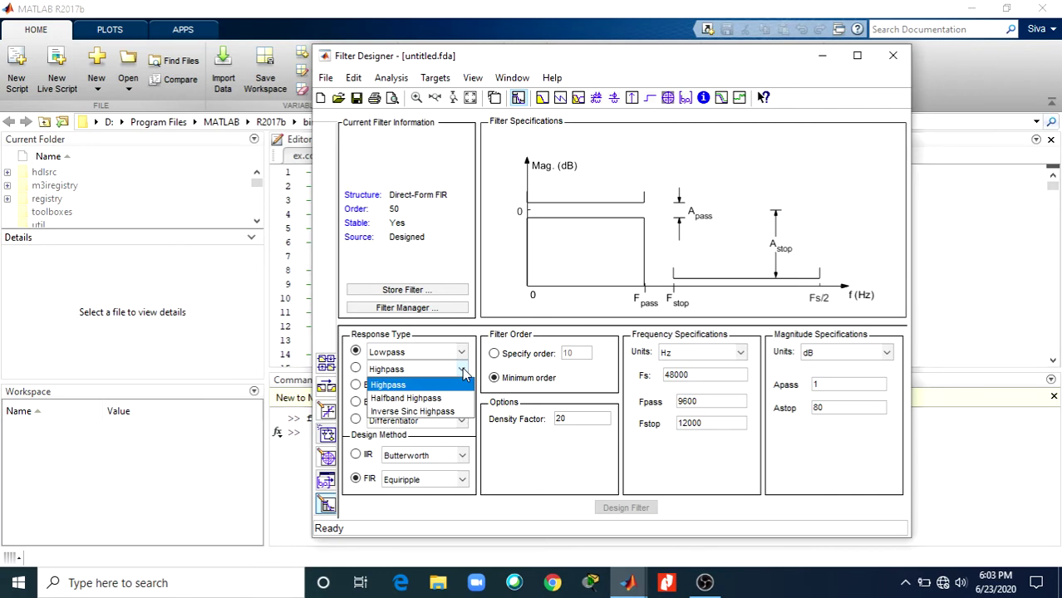
click(463, 372)
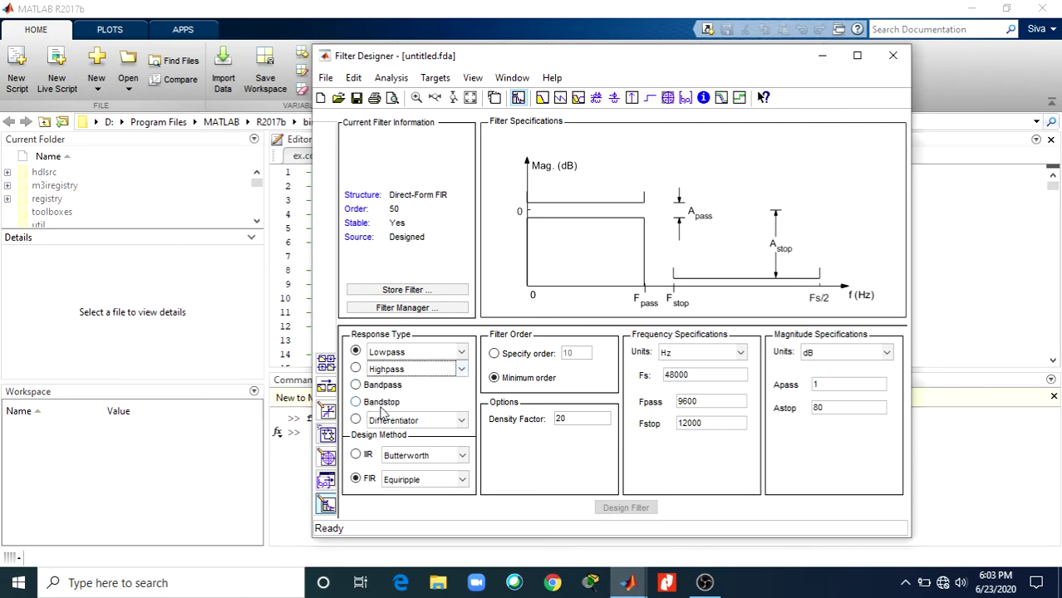
click(461, 422)
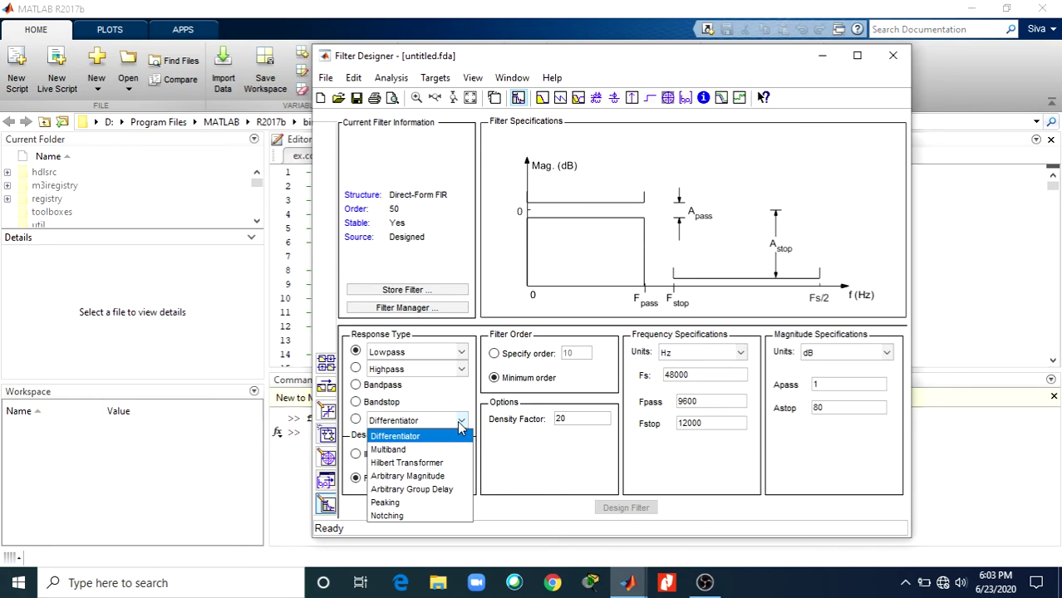
click(462, 424)
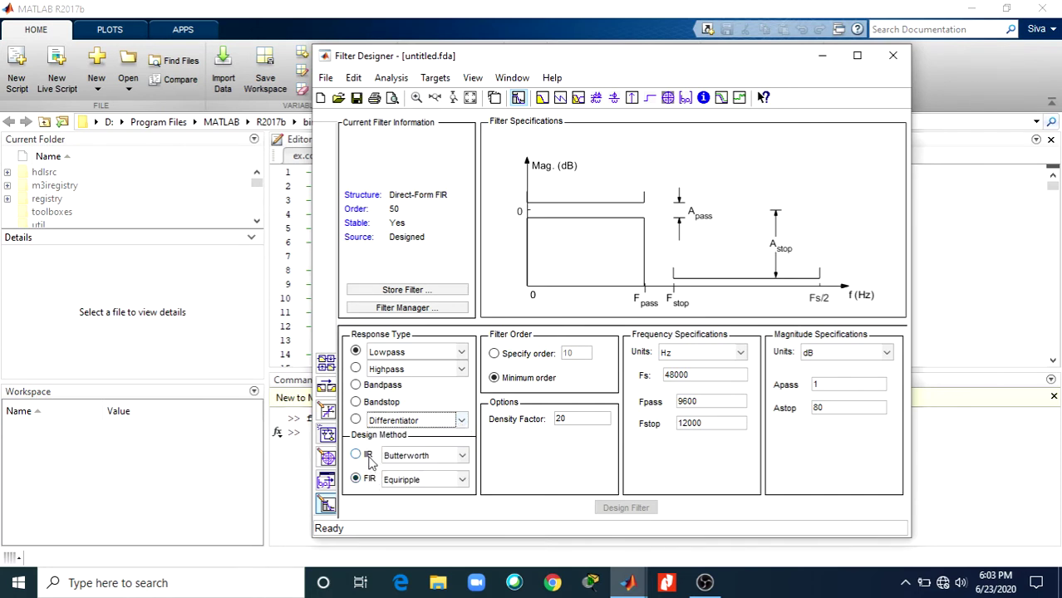
click(466, 459)
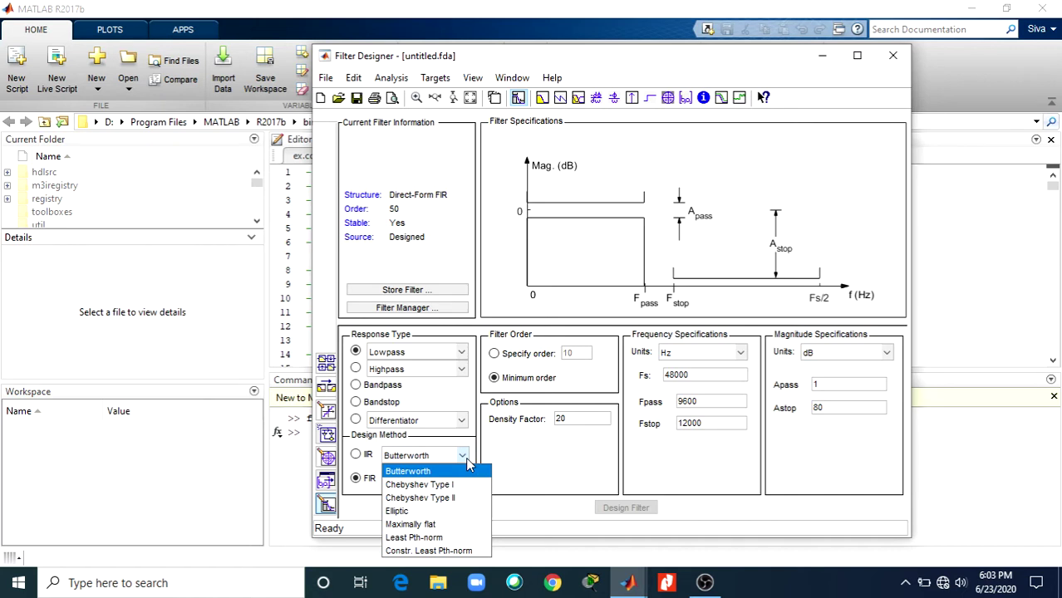
click(467, 462)
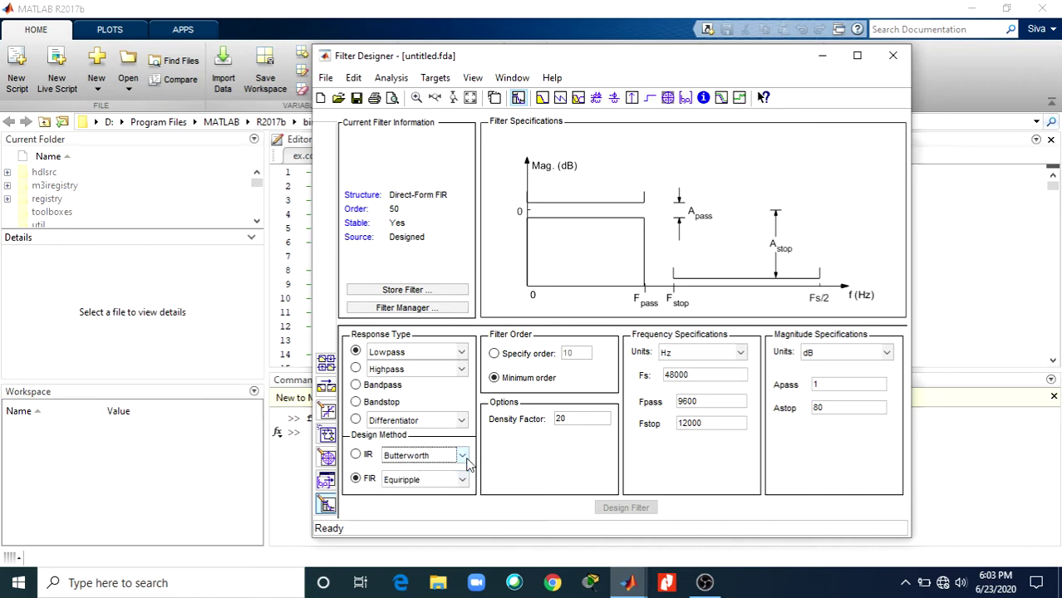
click(464, 482)
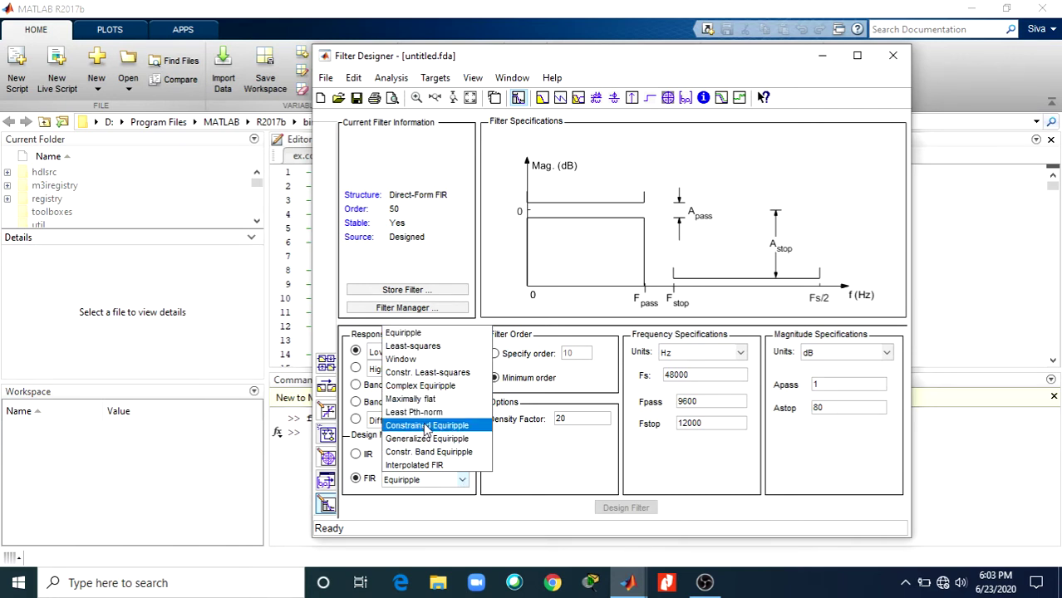
click(431, 334)
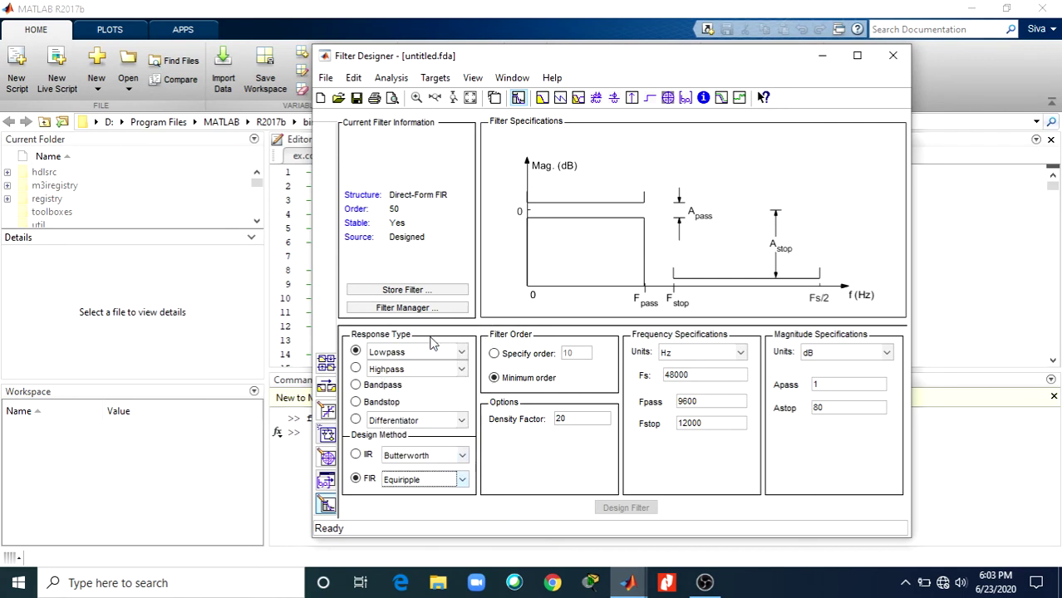
click(517, 369)
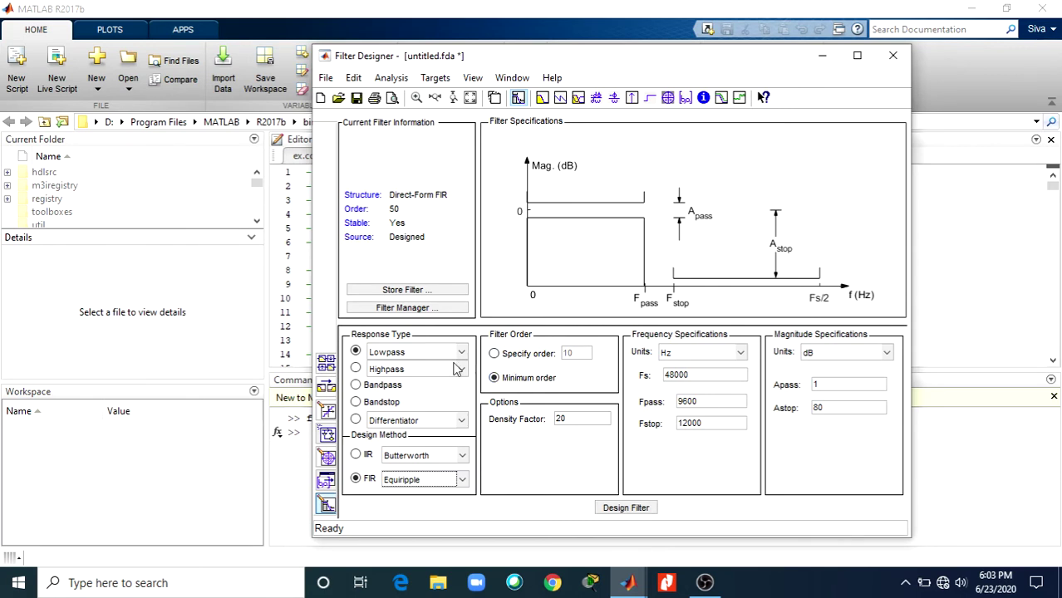
Step: Compare the specifications of the bandpass, lowpass, highpass and differentiator responses, and set the response type to Bandstop
click(361, 390)
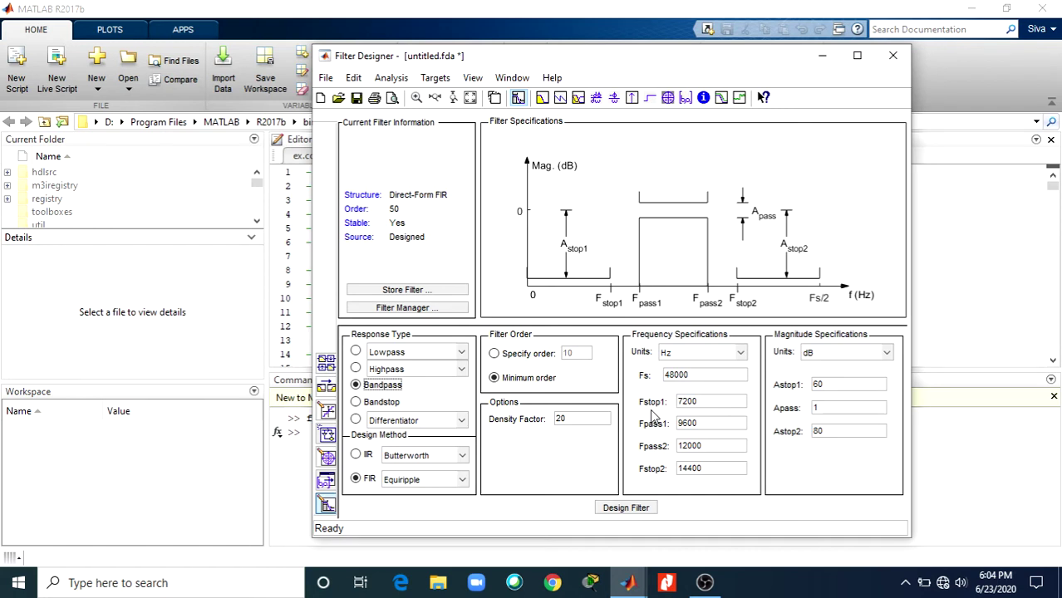
click(357, 403)
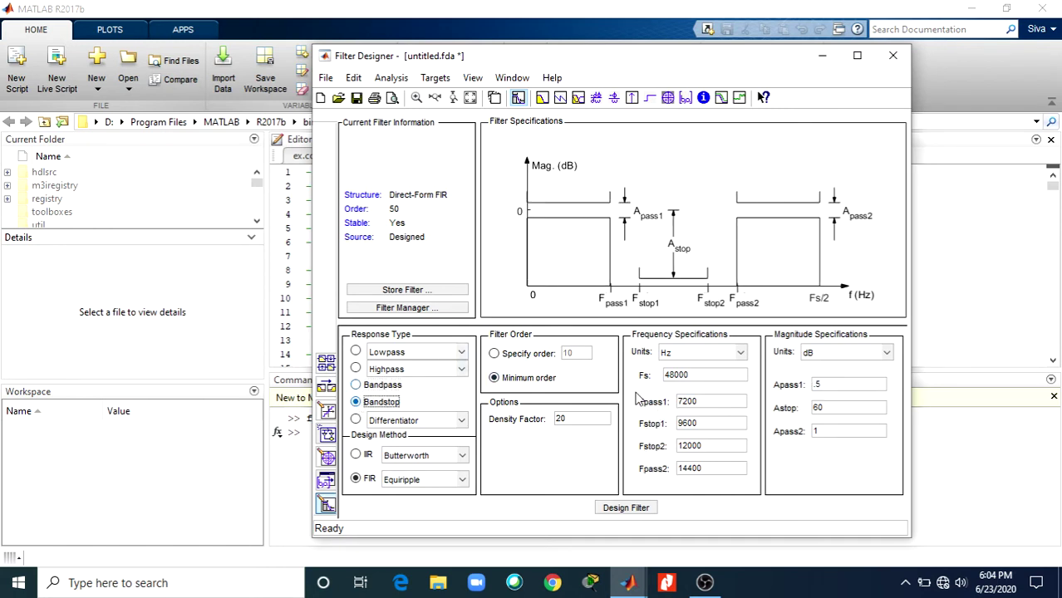
click(356, 352)
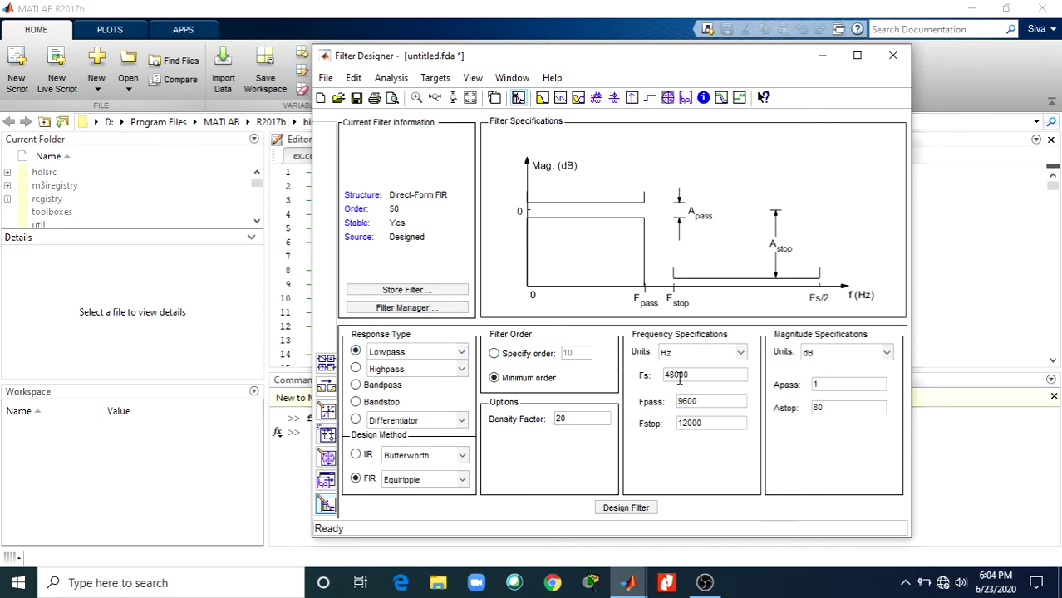
click(356, 368)
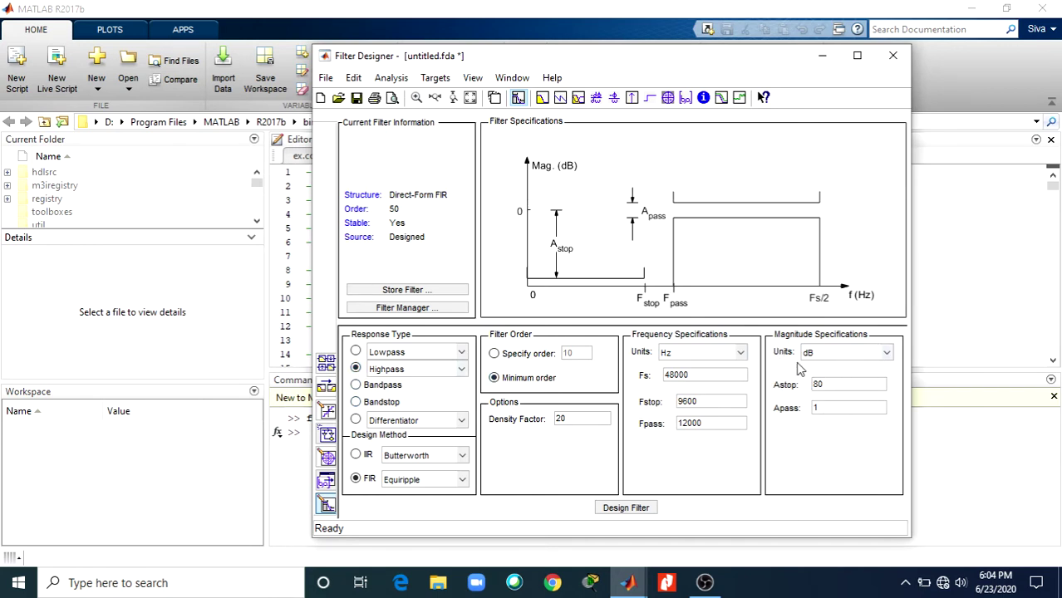
click(356, 421)
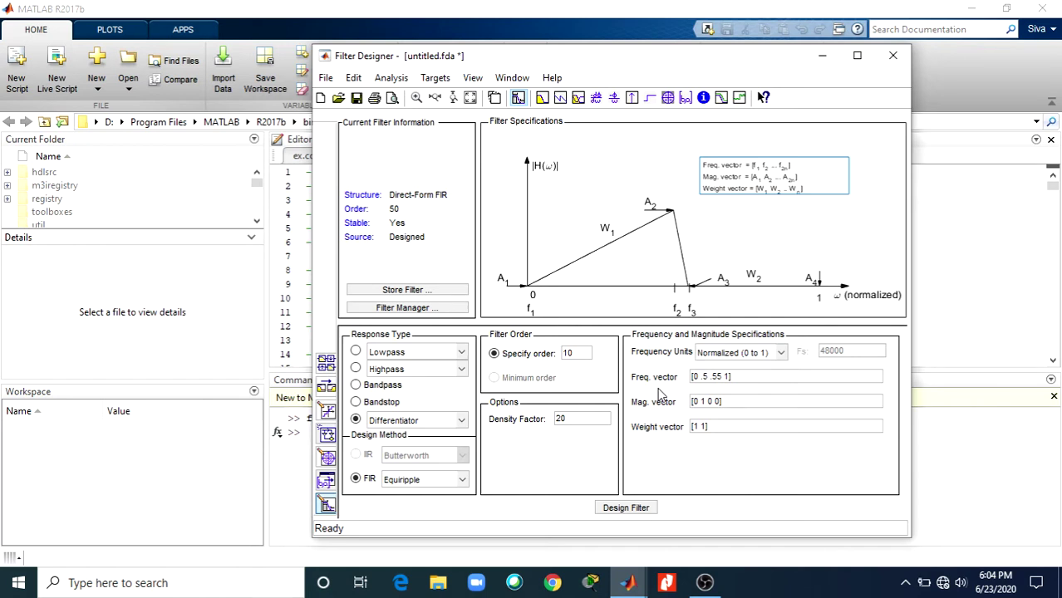
click(781, 354)
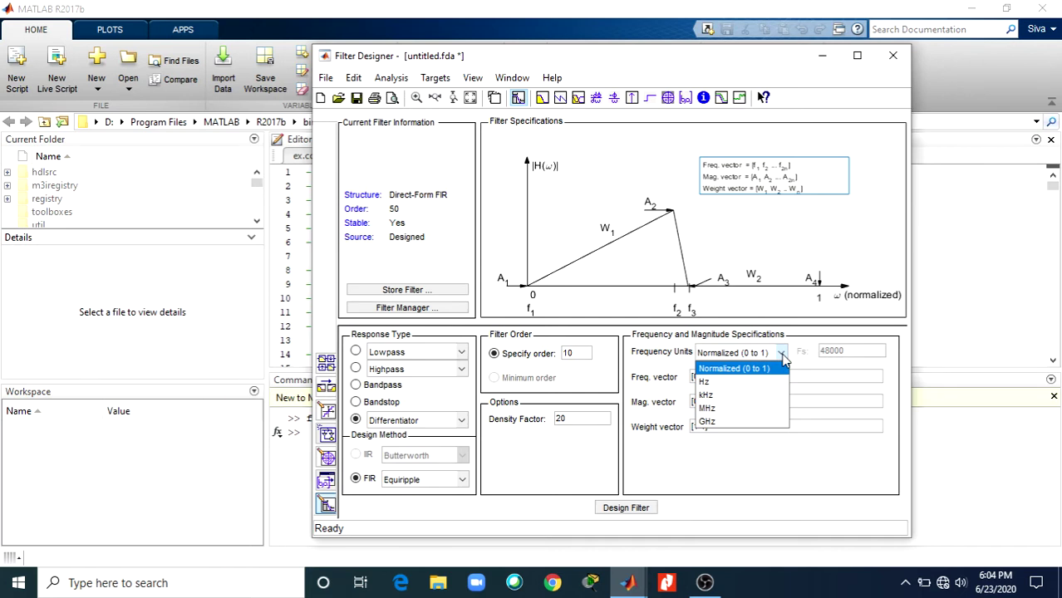
click(782, 356)
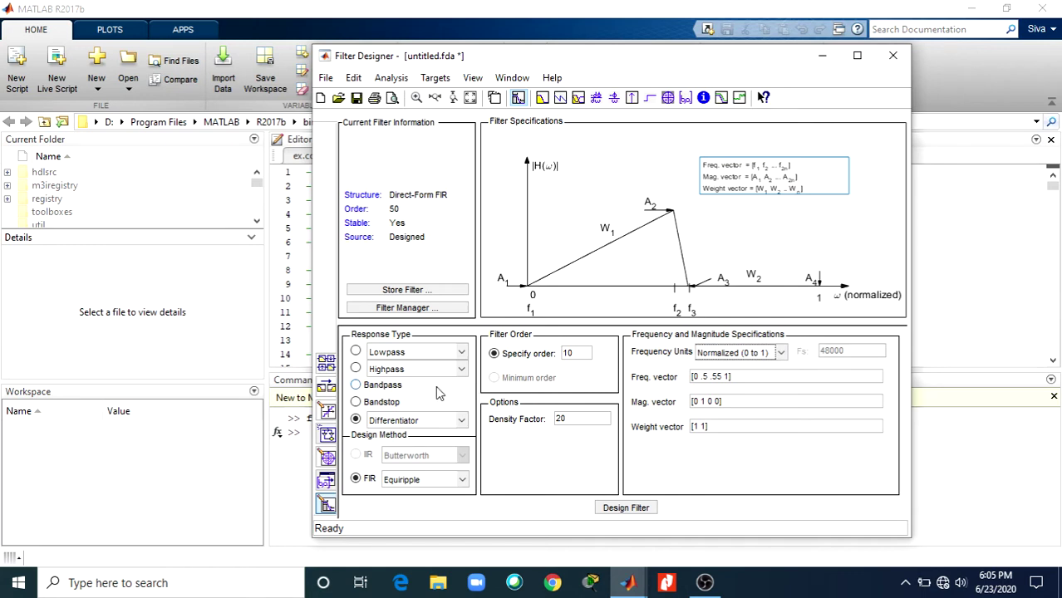
click(356, 403)
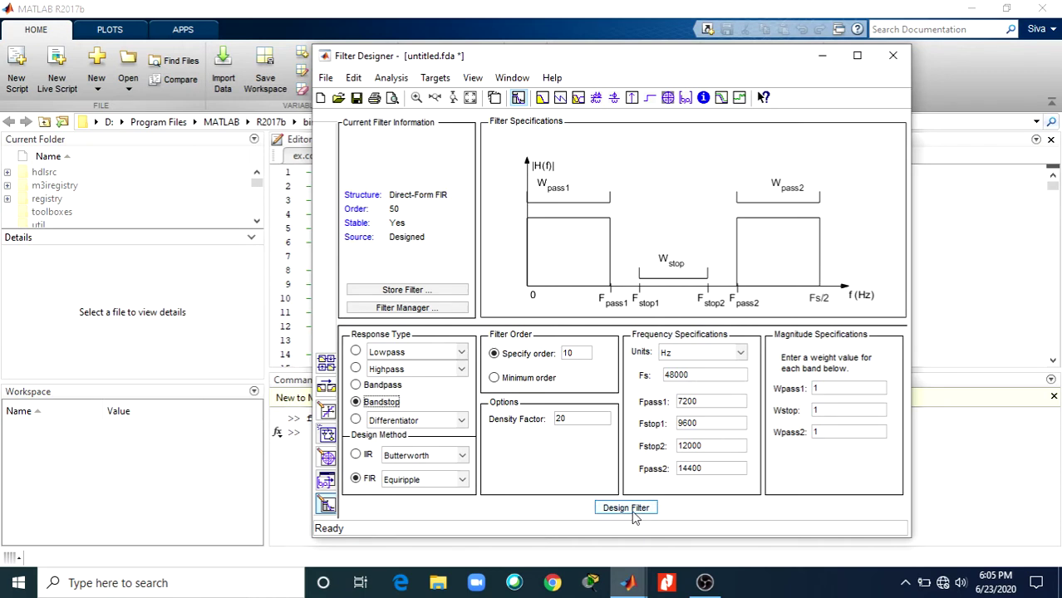
Step: Review the destination and format options for exporting the filter, keeping Workspace and Coefficients, and close without exporting
click(328, 82)
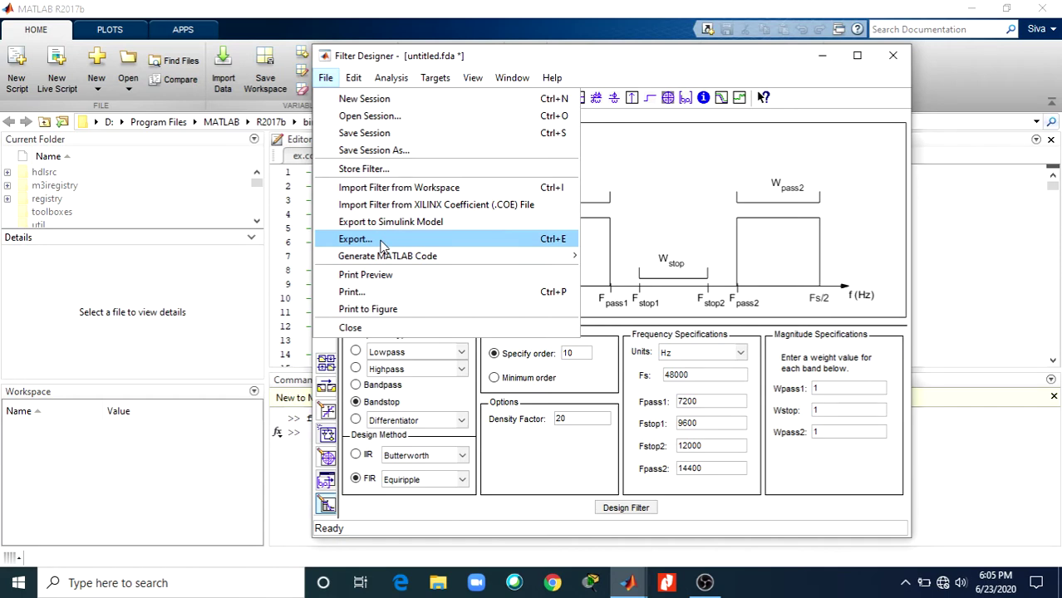
click(381, 241)
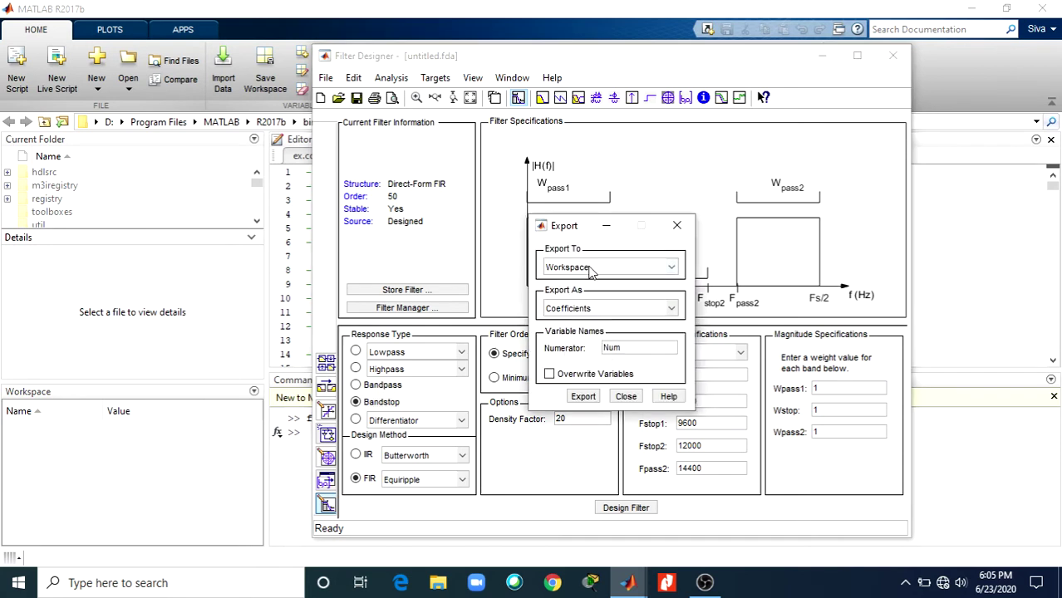
click(630, 273)
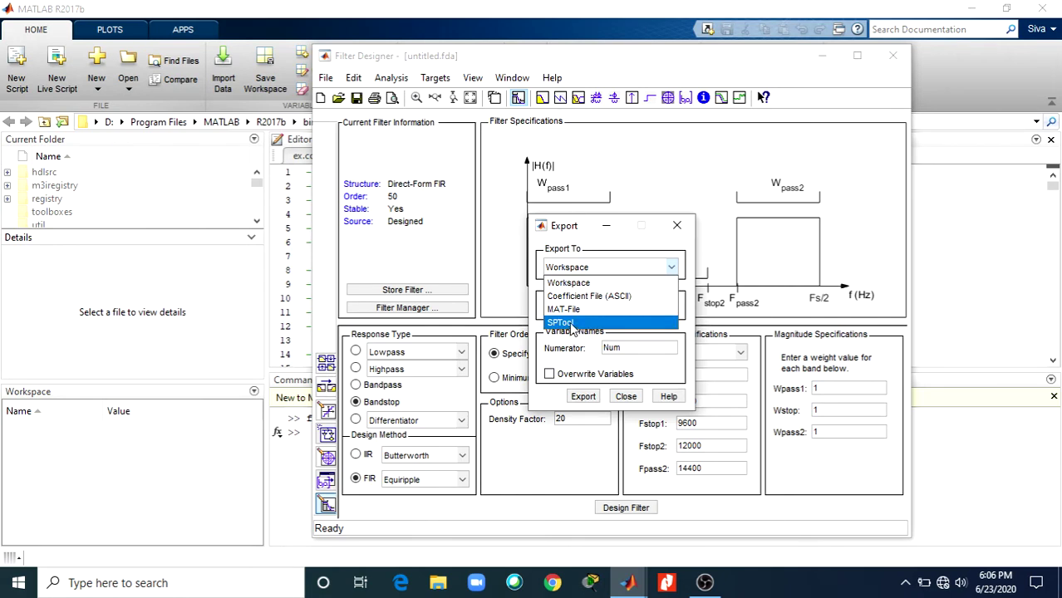
click(582, 284)
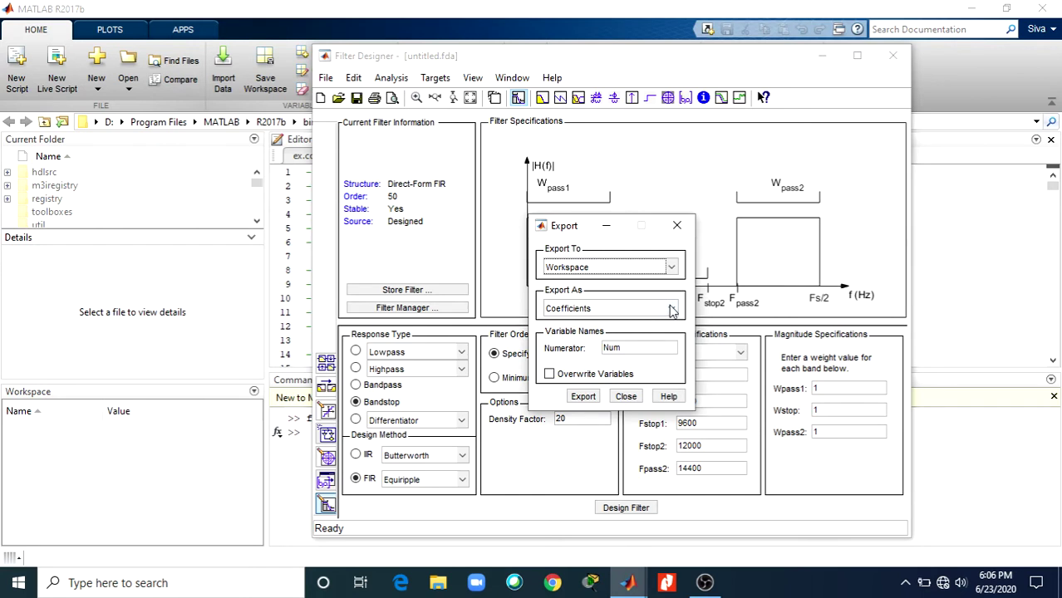
click(673, 310)
click(673, 309)
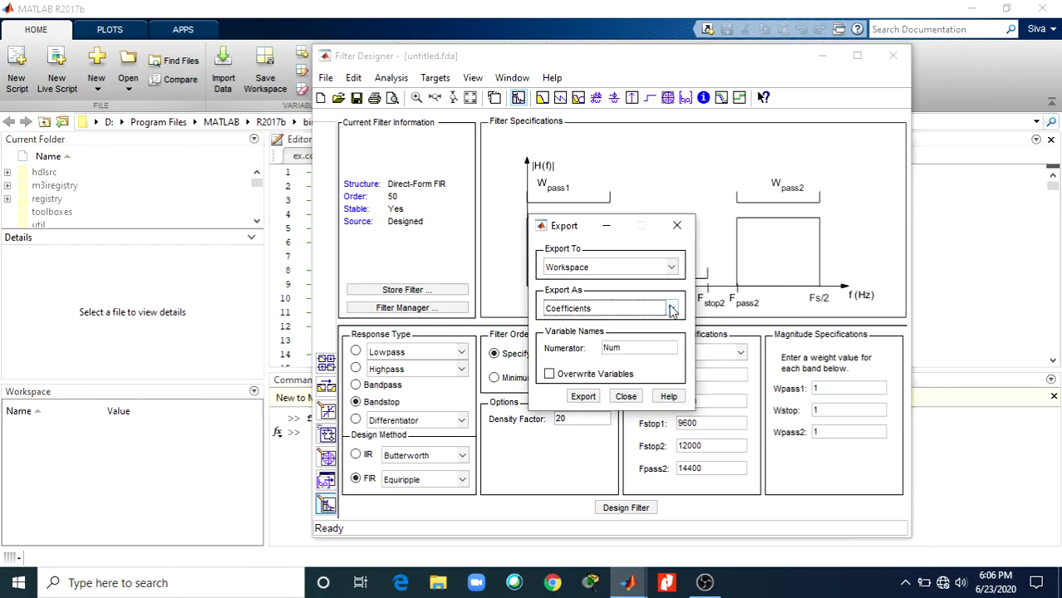
click(619, 399)
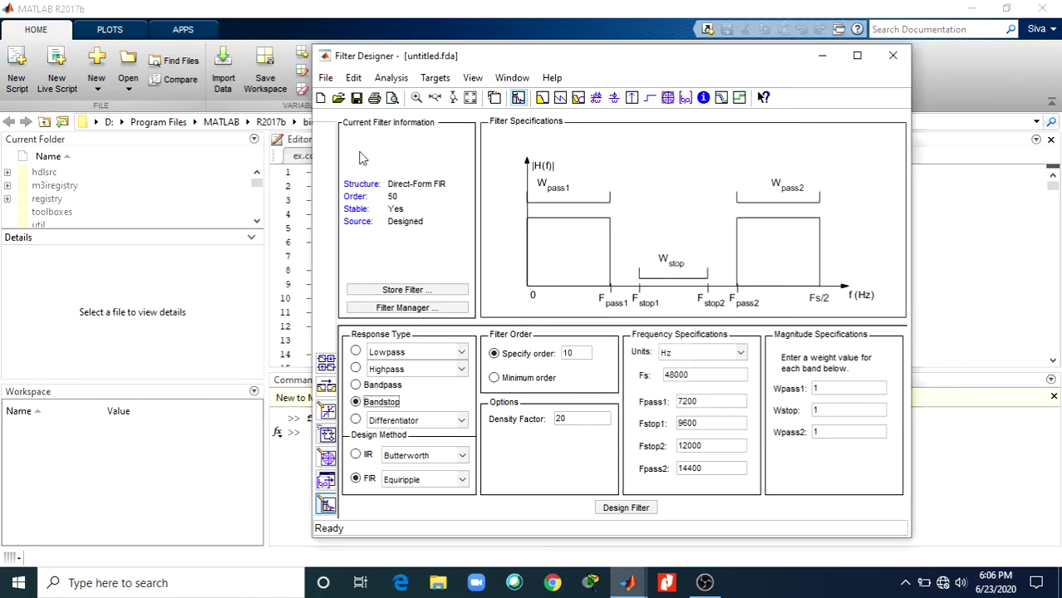
Step: Examine the MATLAB code generation choices for the filter, including Filter Design Function
click(326, 77)
mouse_move(383, 261)
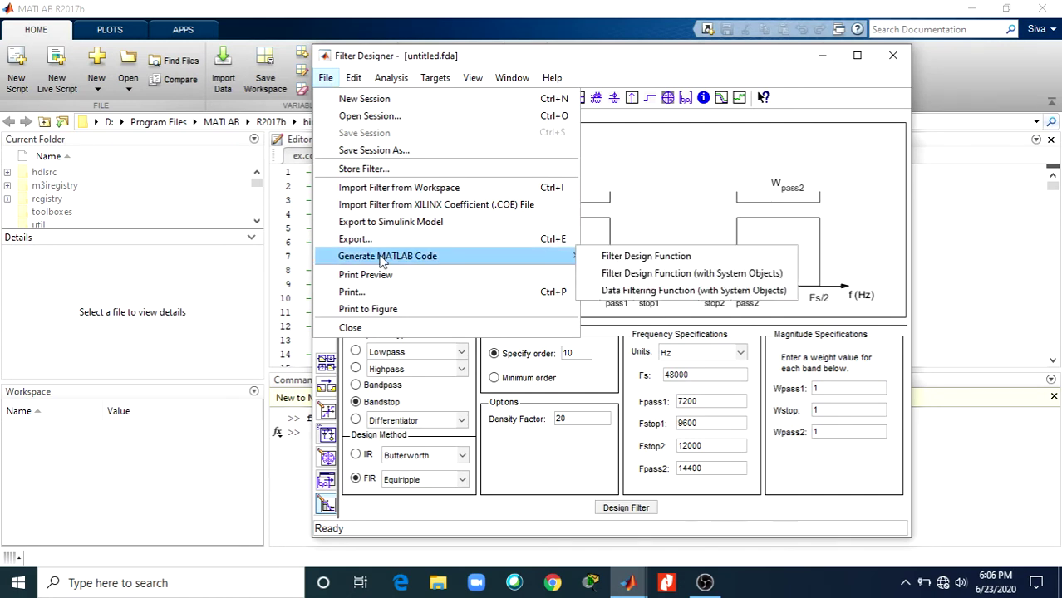
click(641, 258)
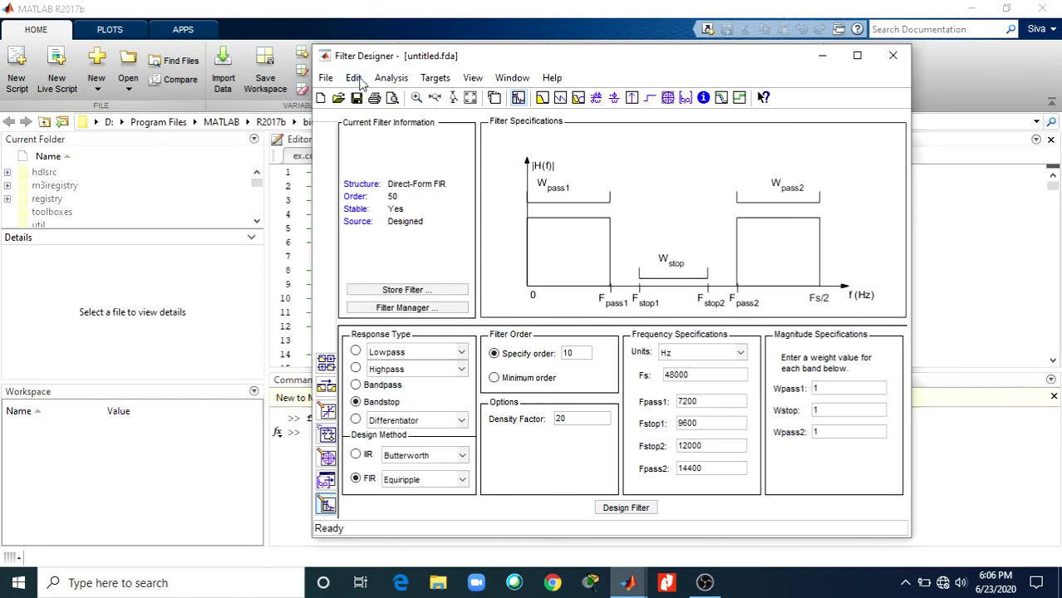
Step: Look through the commands for sessions, structure conversion, response analysis, code targets, view settings and help
click(327, 79)
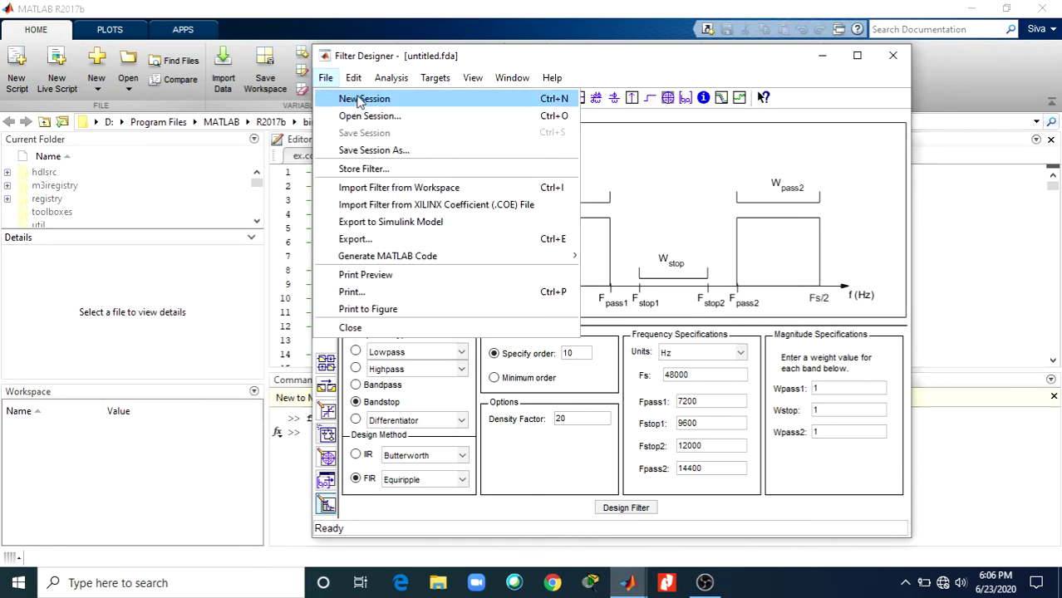
mouse_move(363, 84)
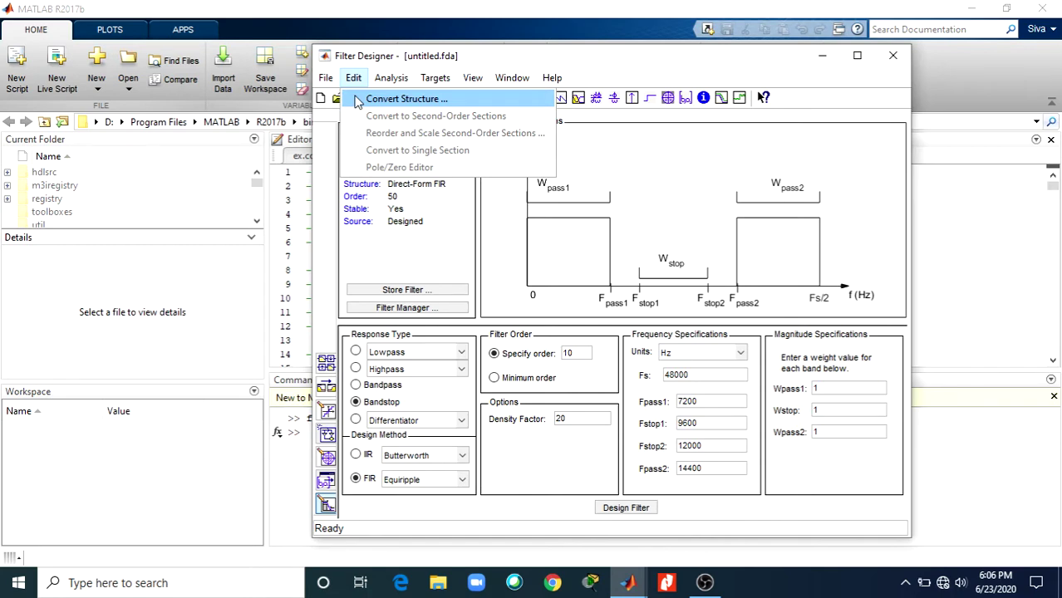
mouse_move(394, 80)
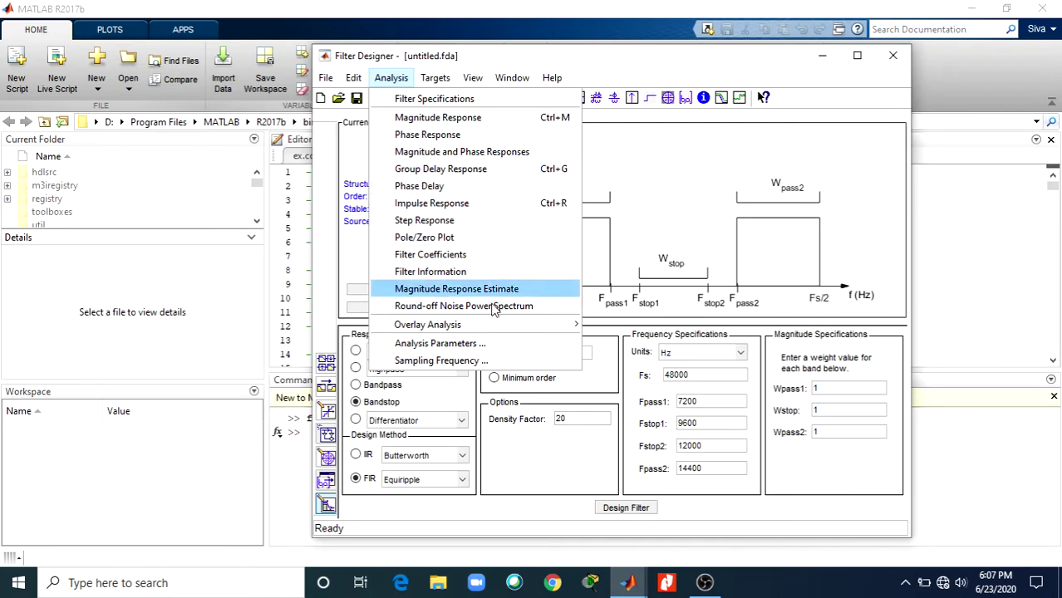
mouse_move(432, 326)
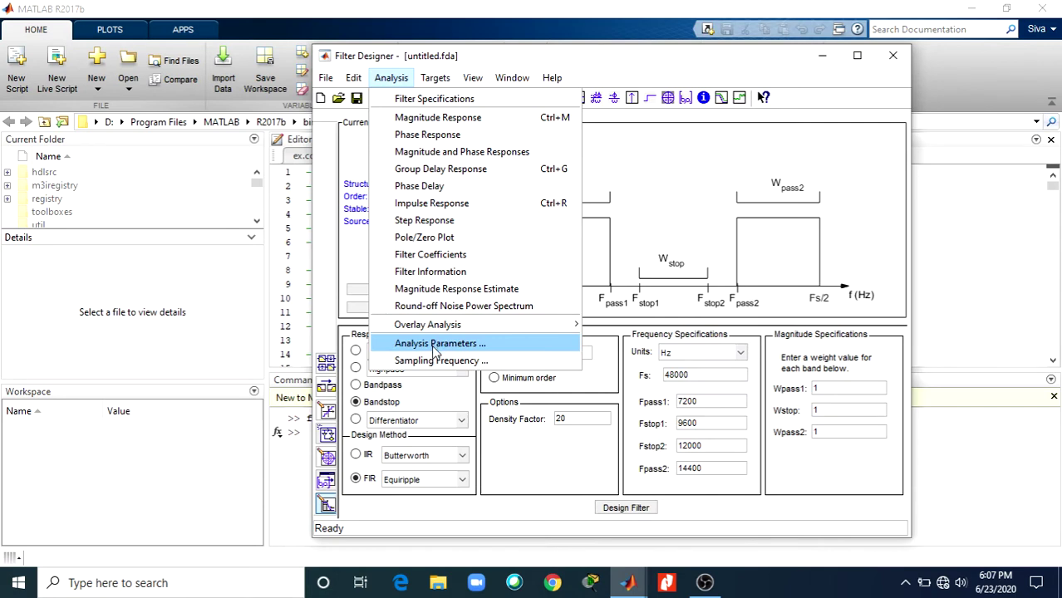
click(649, 152)
click(435, 79)
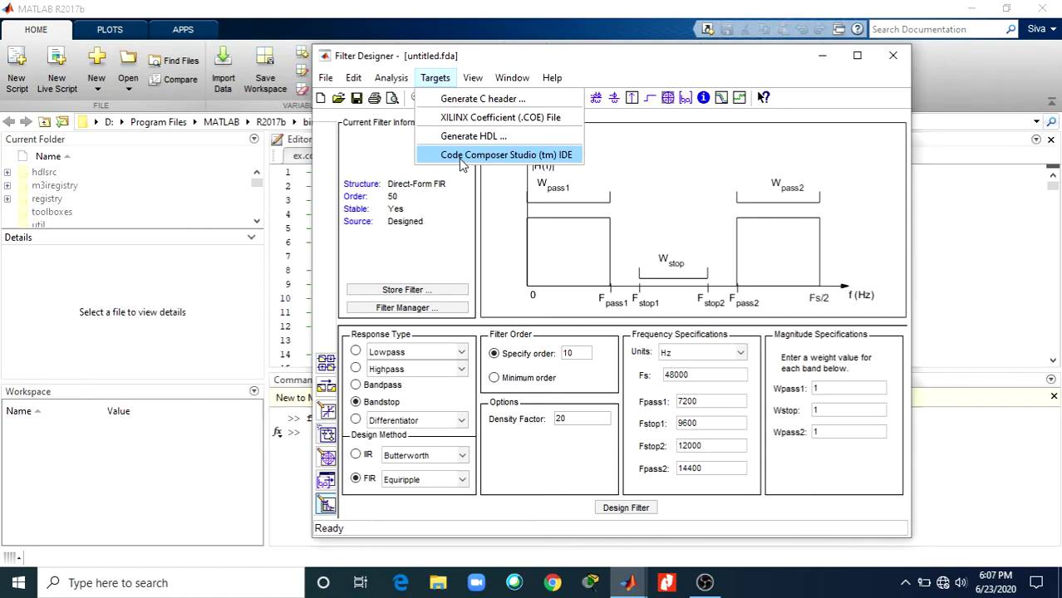
mouse_move(473, 79)
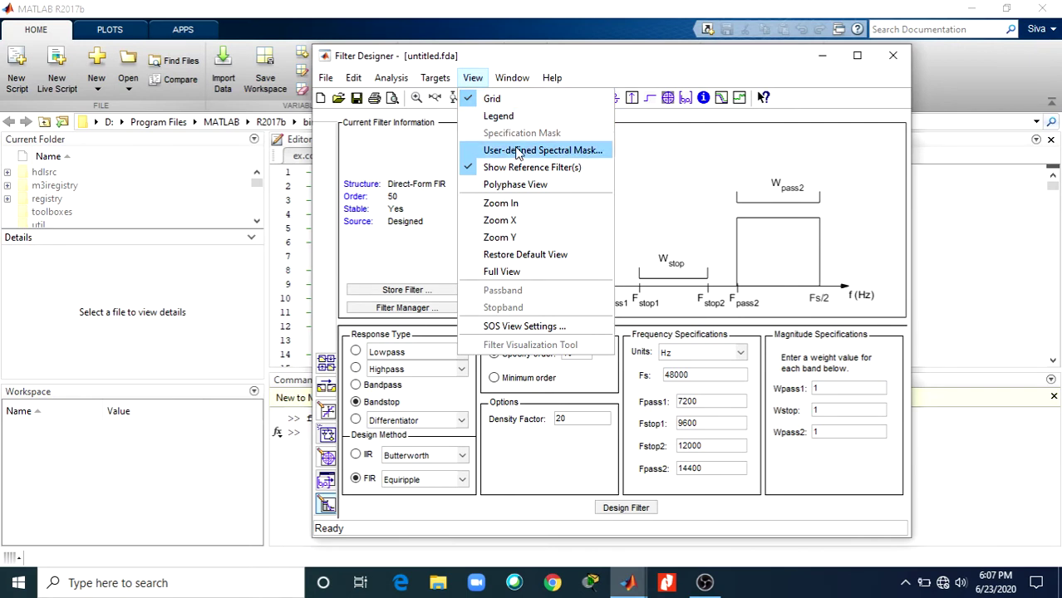
click(503, 78)
mouse_move(552, 79)
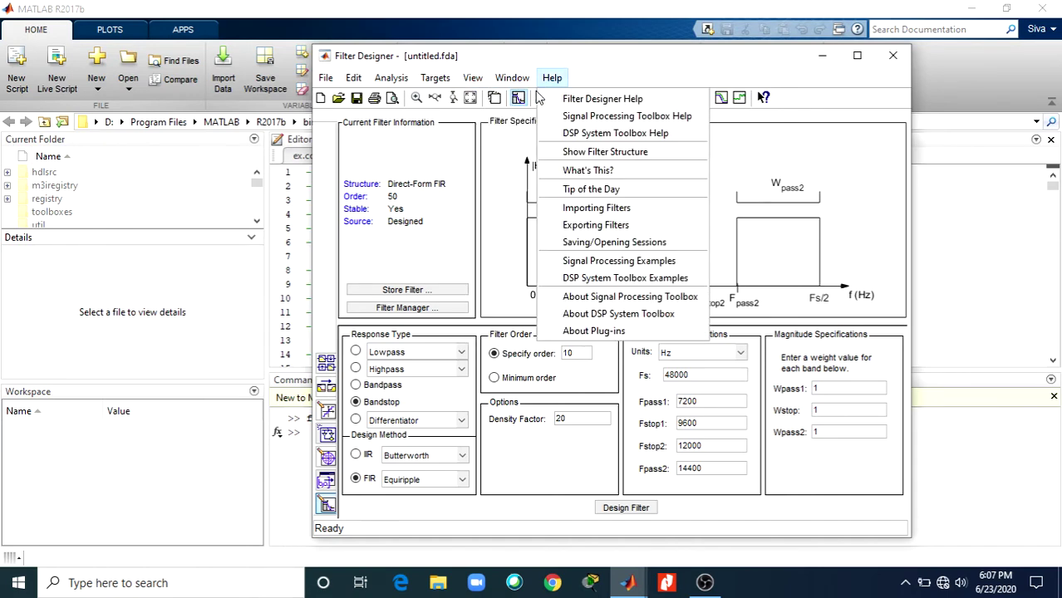
Step: Design the order 10 bandstop FIR Equiripple filter and display its filter specifications
click(443, 174)
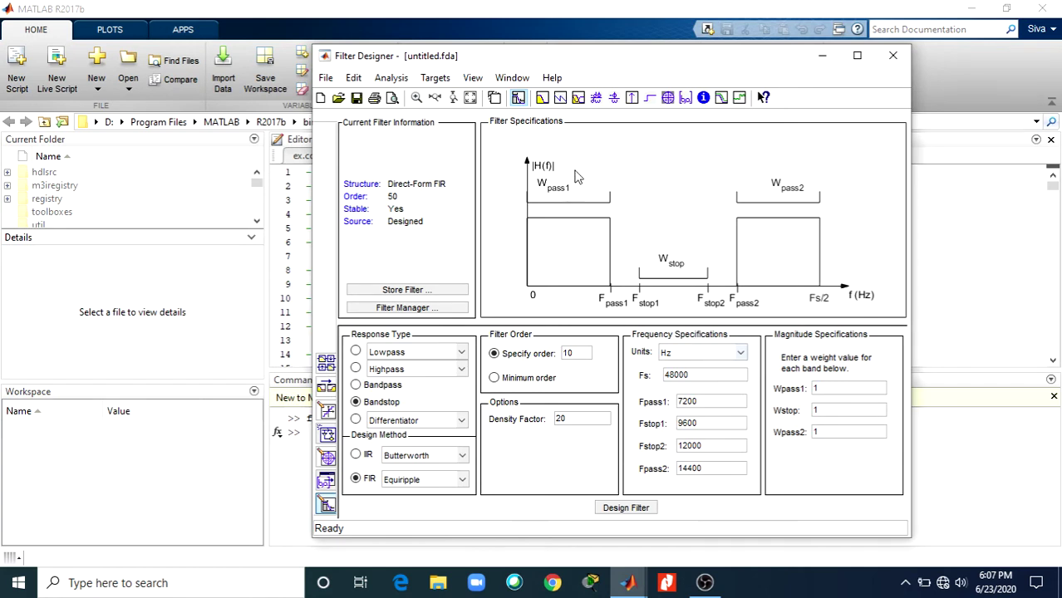
click(626, 509)
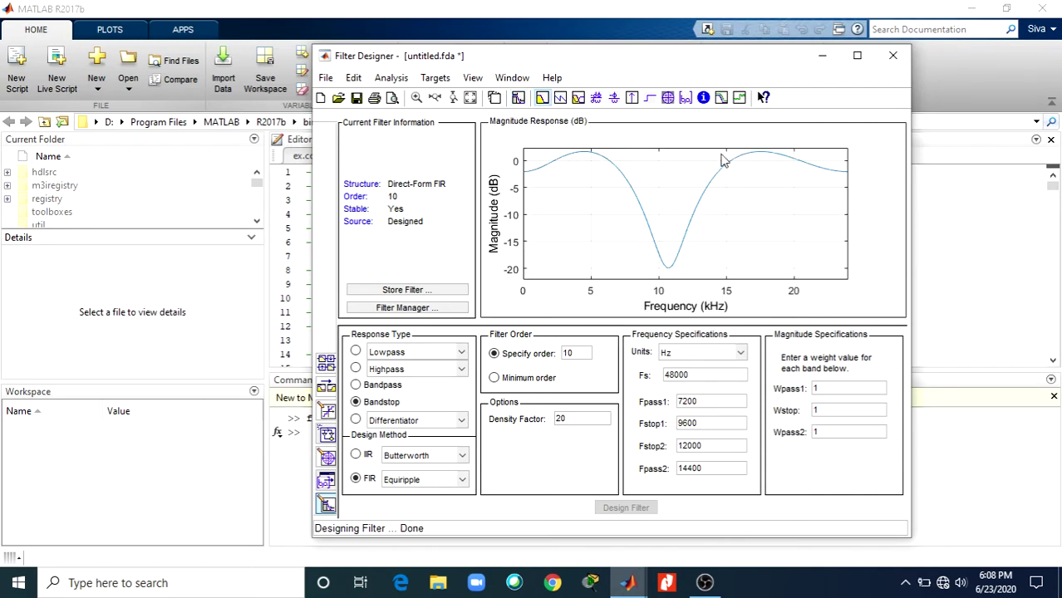
click(404, 80)
click(416, 98)
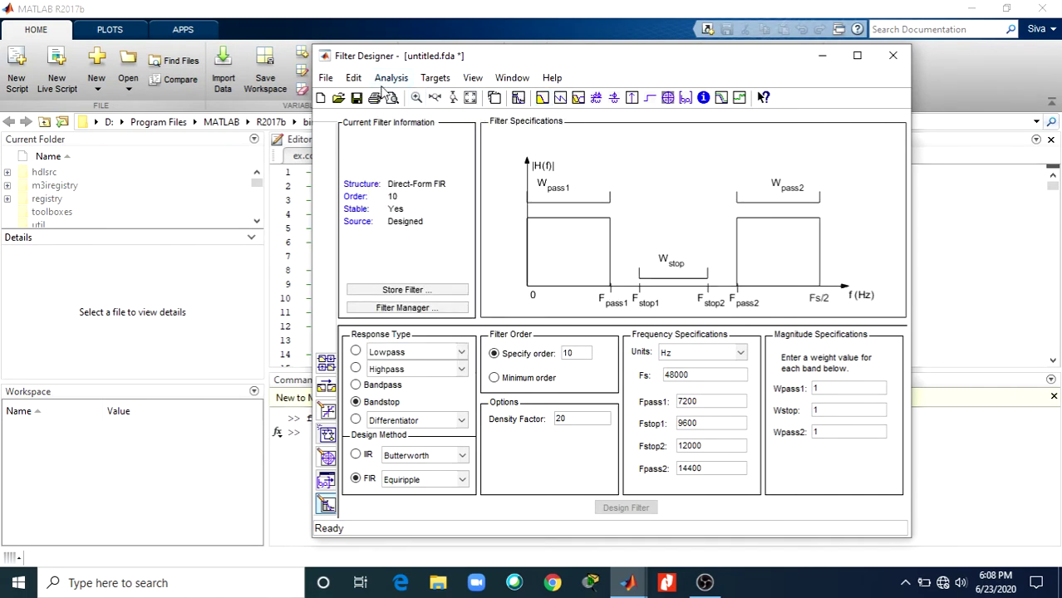
Step: Plot the bandstop filter's phase response, followed by its combined magnitude and phase responses
click(389, 79)
click(409, 136)
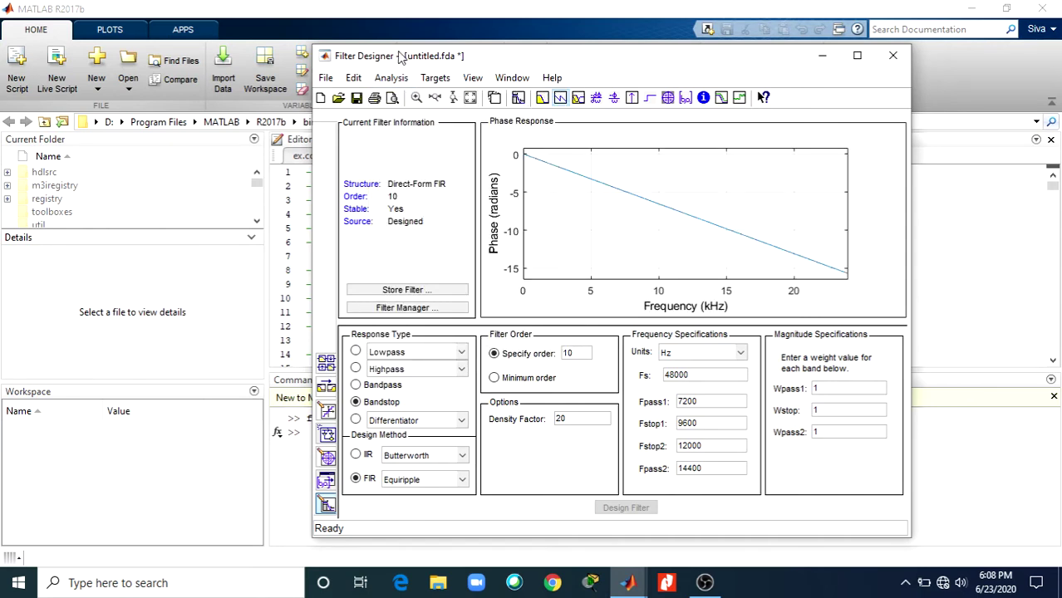
click(392, 79)
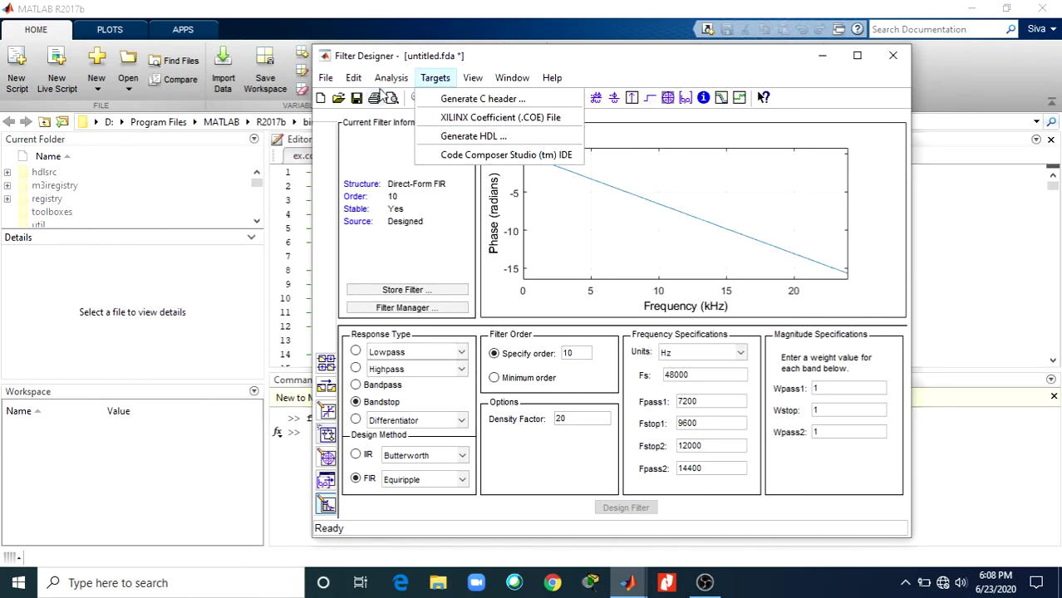
mouse_move(390, 80)
click(408, 153)
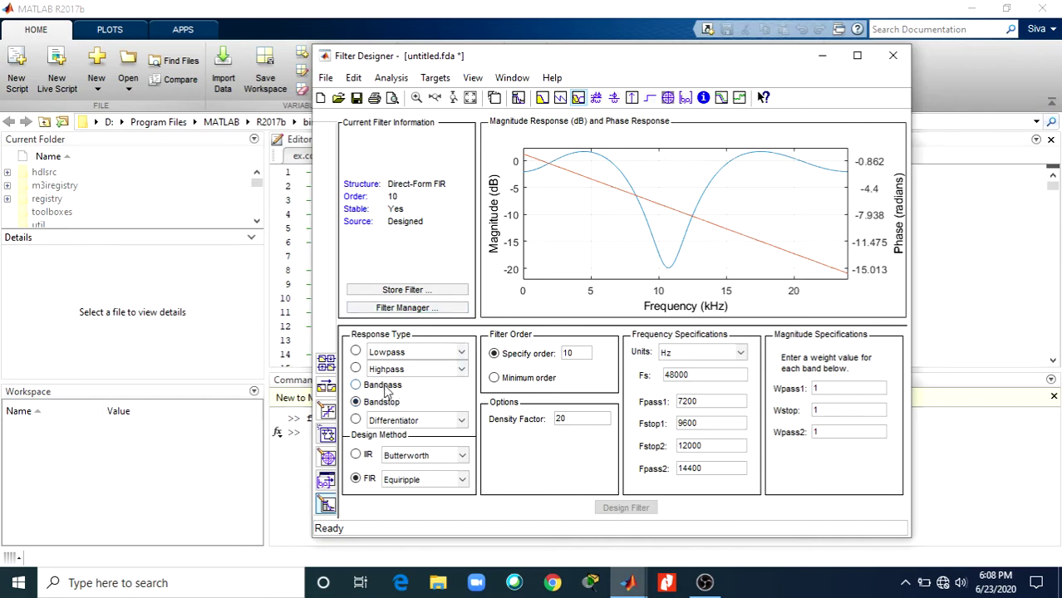
Step: Design a Bandpass filter with the same order and frequencies, and plot its magnitude response alone
click(384, 387)
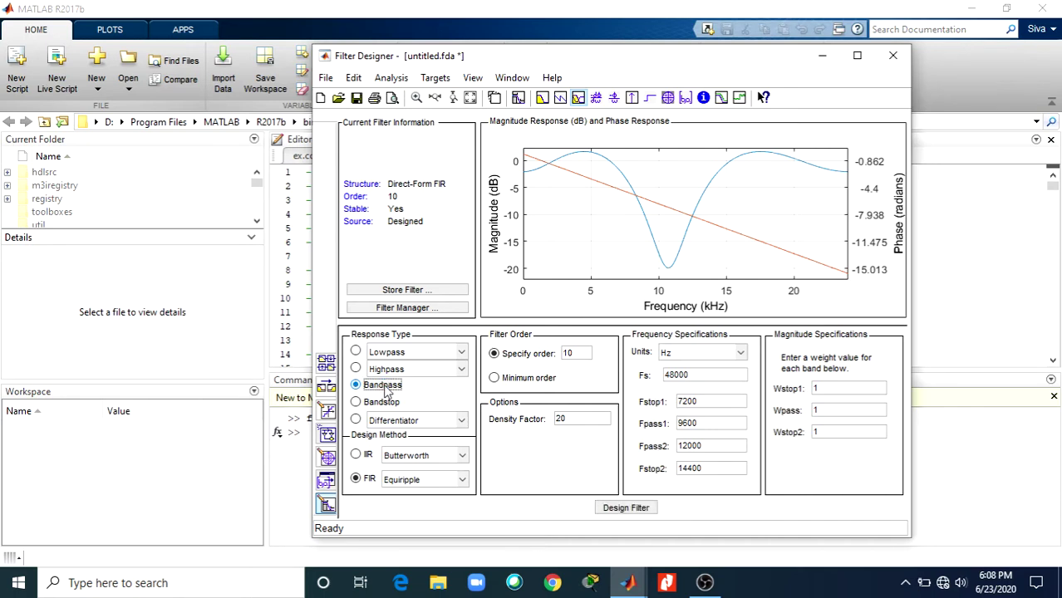
click(626, 508)
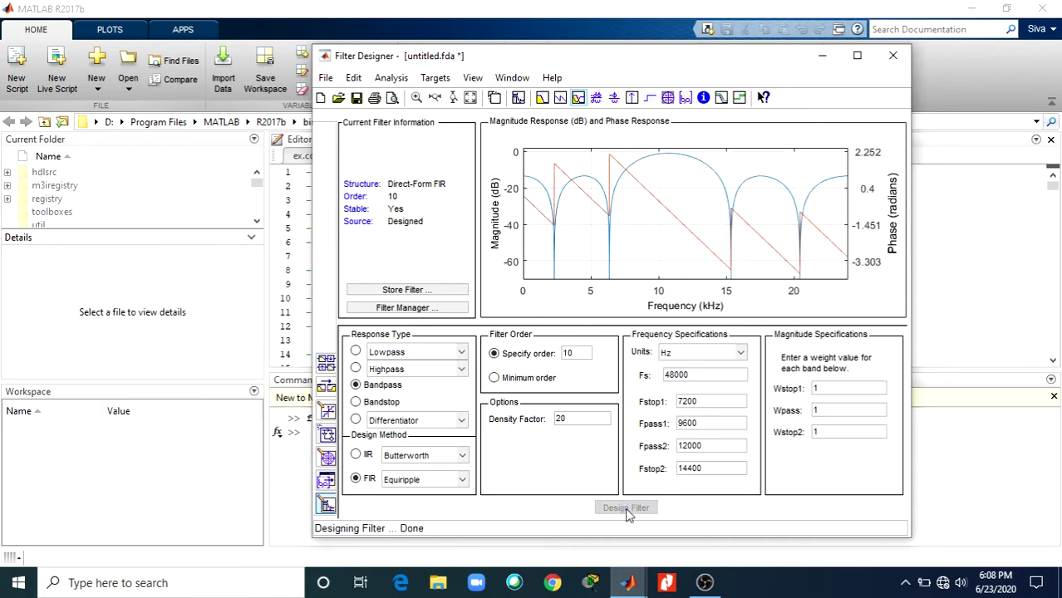
click(391, 79)
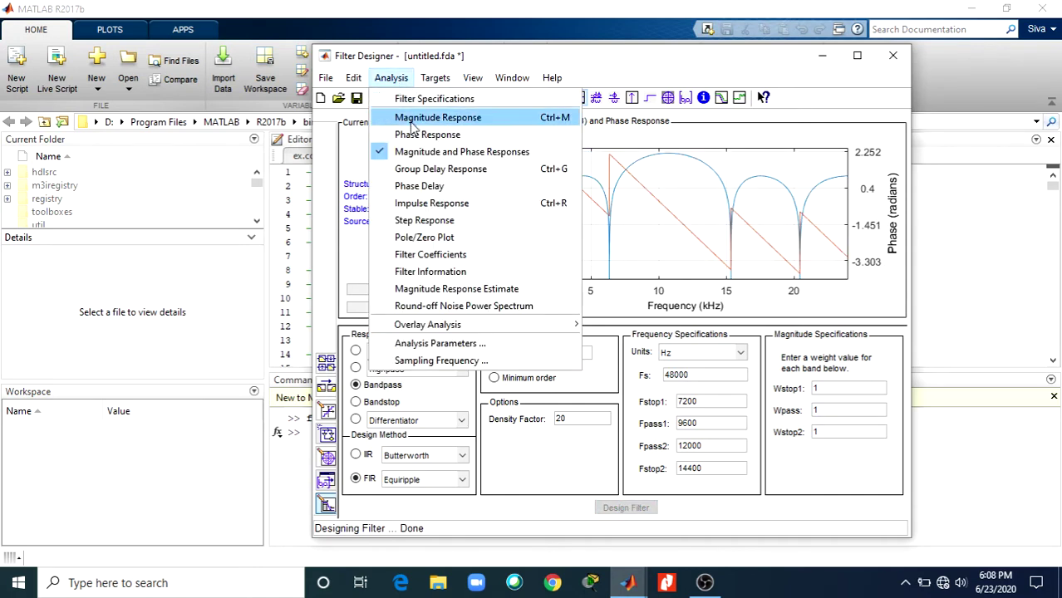
click(412, 124)
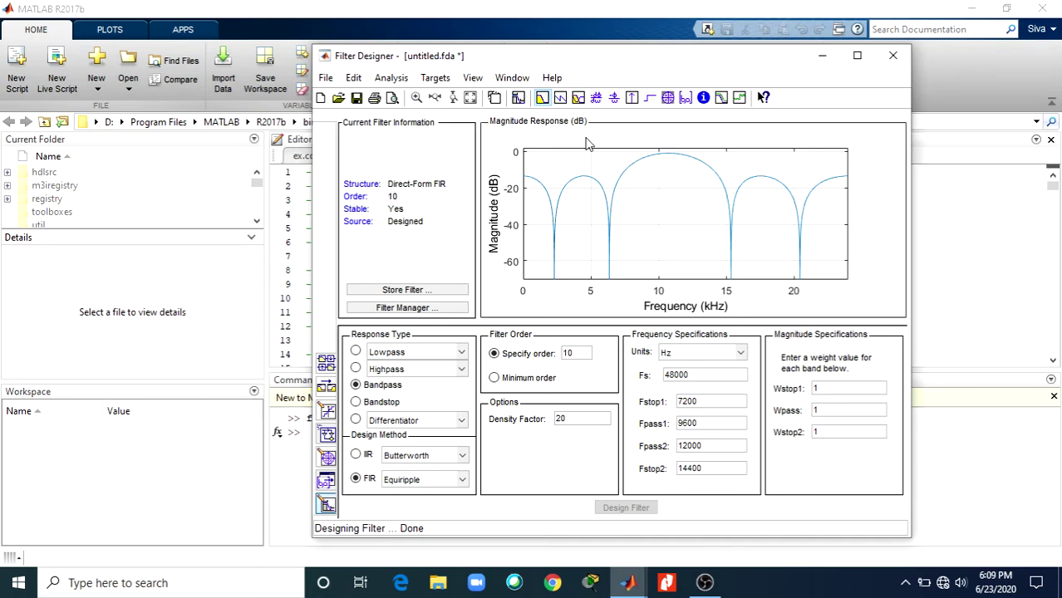
Step: Show the bandpass magnitude response in the Filter Visualization Tool and mark both main-lobe slopes at about 6.8 and 14.9 kHz
click(392, 83)
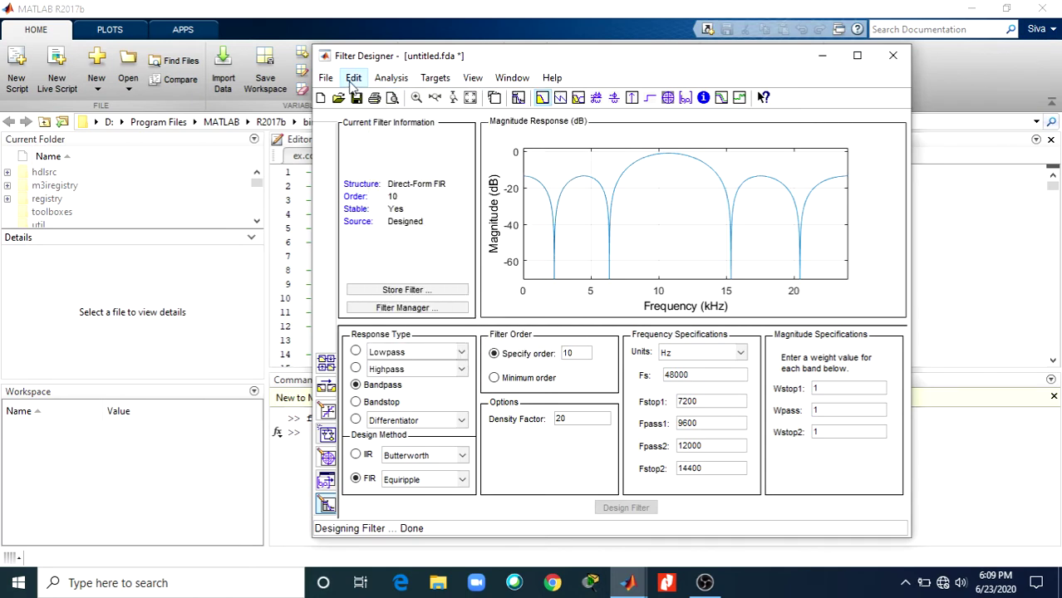
click(354, 79)
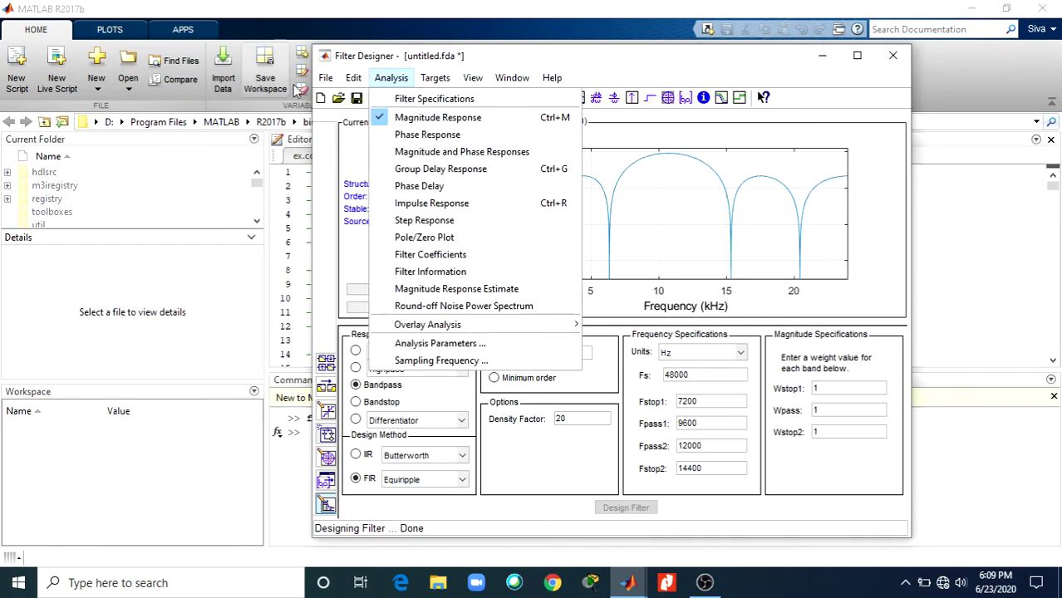
mouse_move(325, 79)
mouse_move(468, 79)
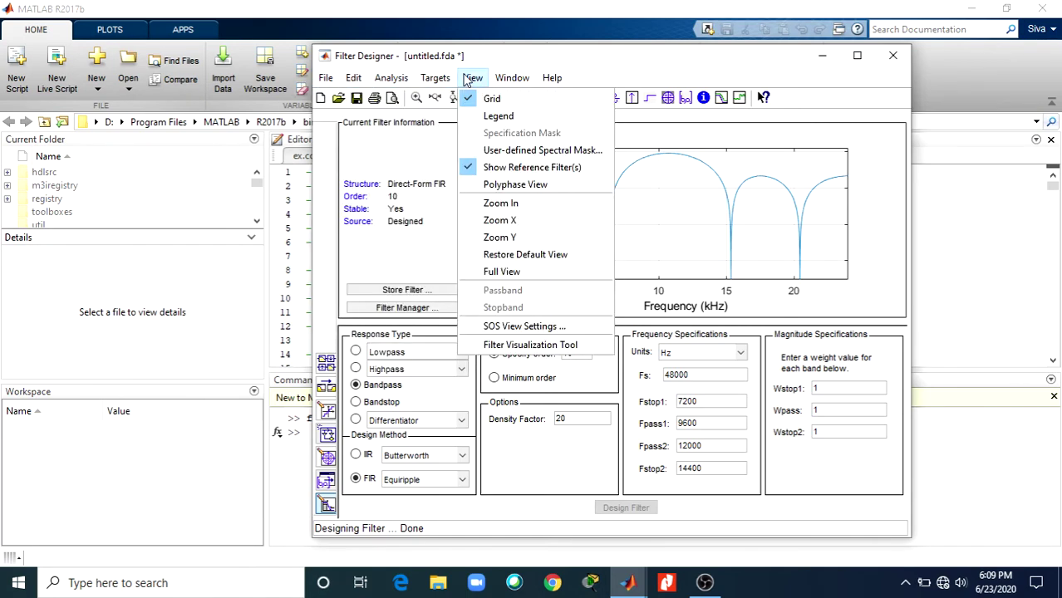
click(497, 345)
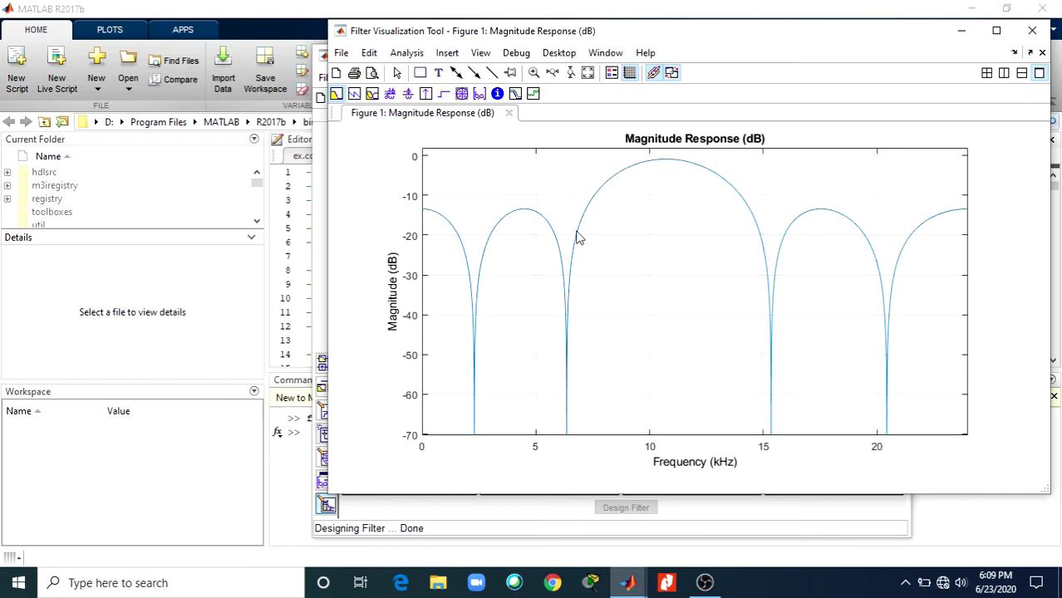
click(577, 247)
click(761, 238)
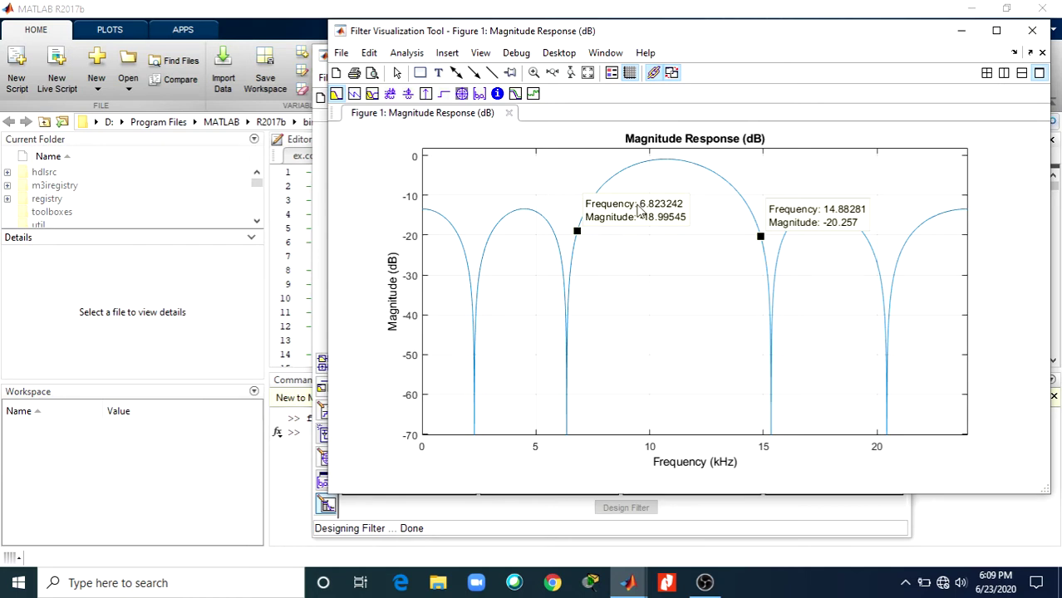
Step: Review the font size choices for the data marker on the main lobe's lower-frequency slope, and close the Filter Visualization Tool
right_click(638, 210)
mouse_move(681, 217)
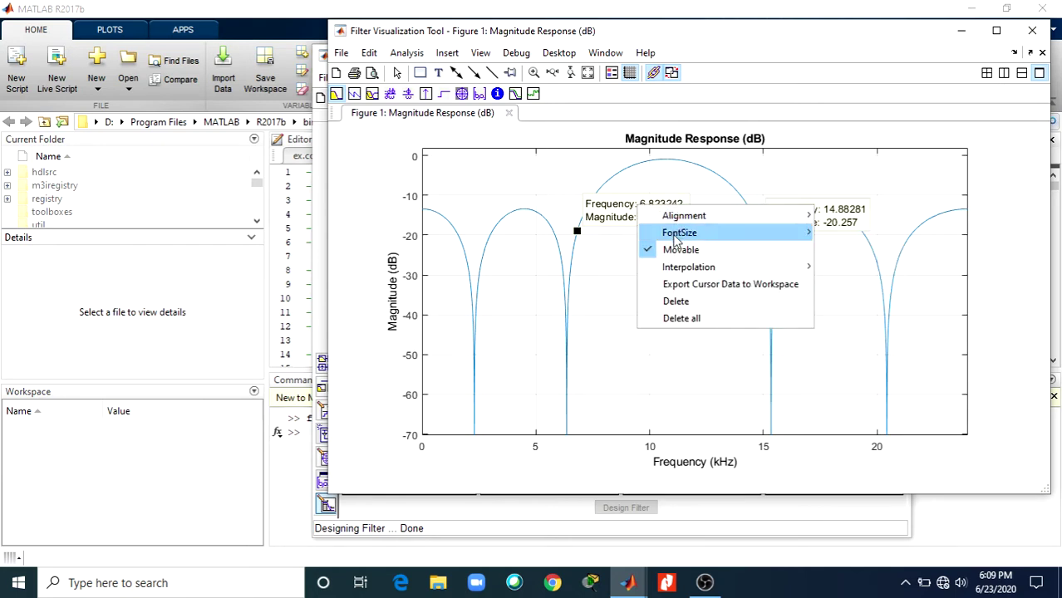
mouse_move(677, 239)
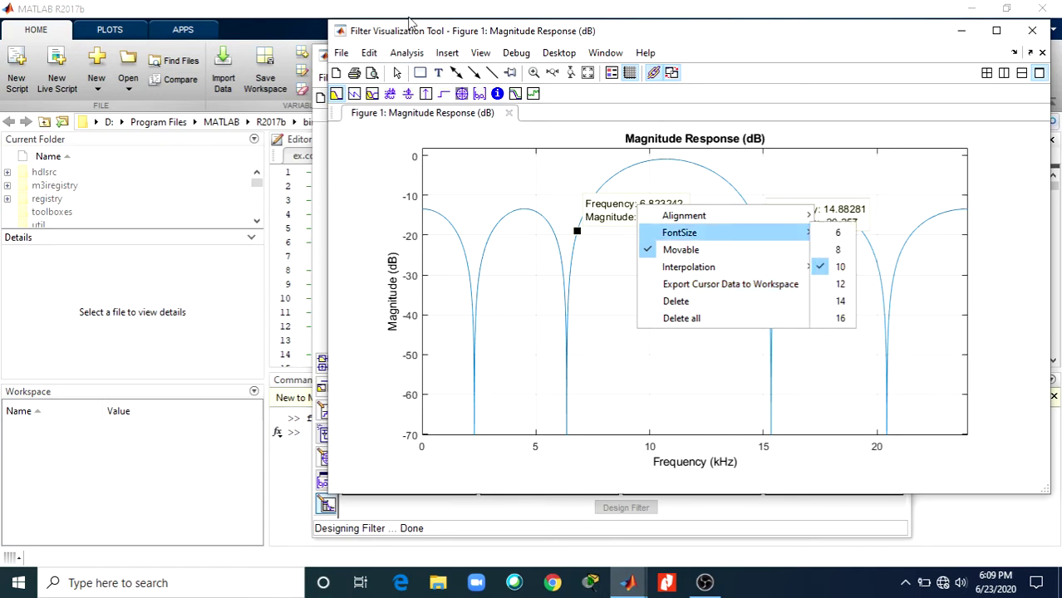
click(1039, 38)
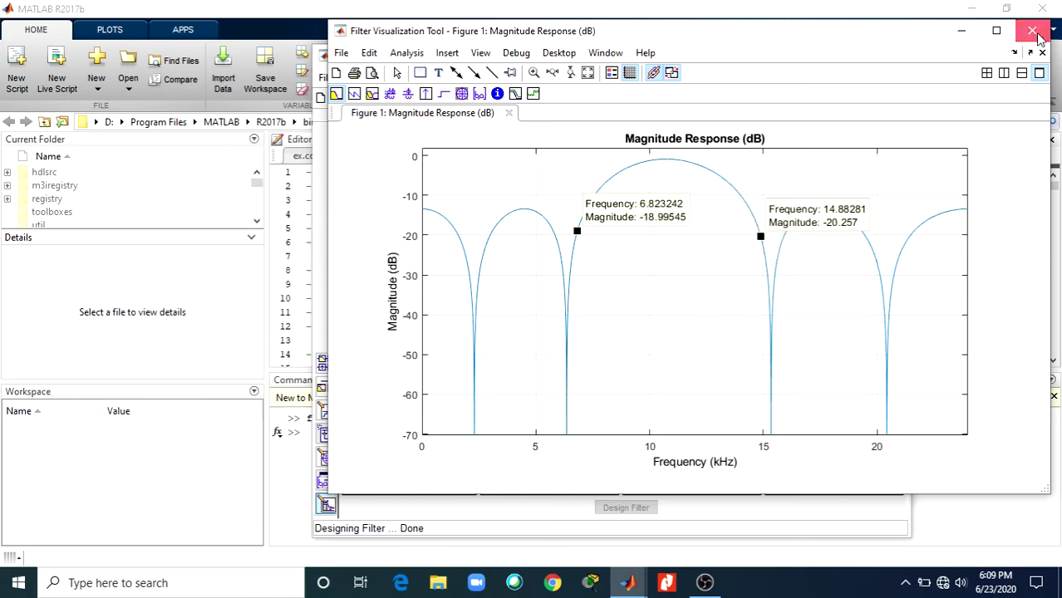
click(1039, 37)
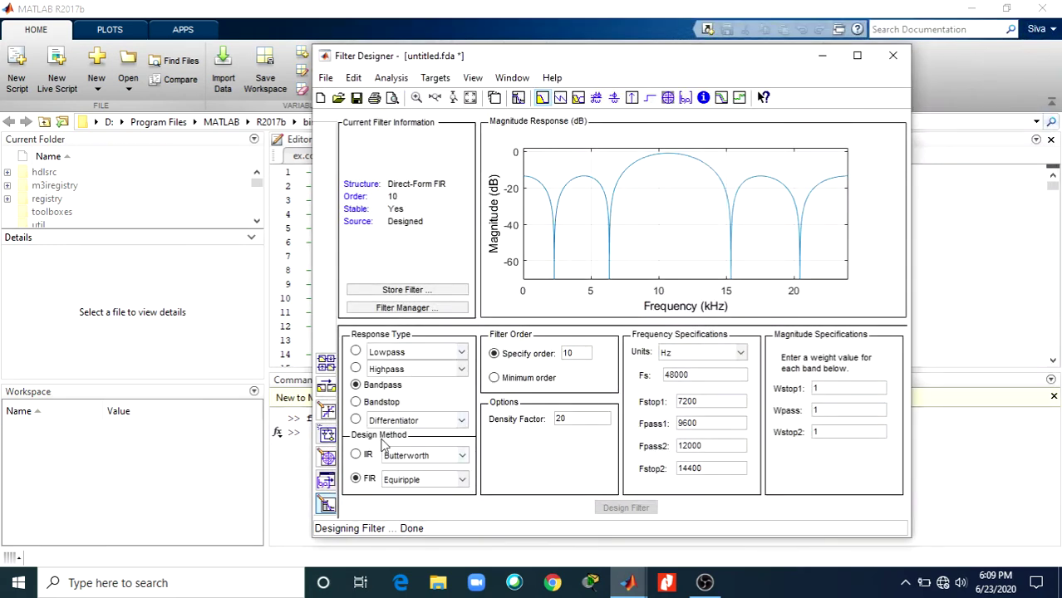
Step: Examine the multirate filter settings and available types, keeping Interpolator and leaving Filter Designer open
click(326, 366)
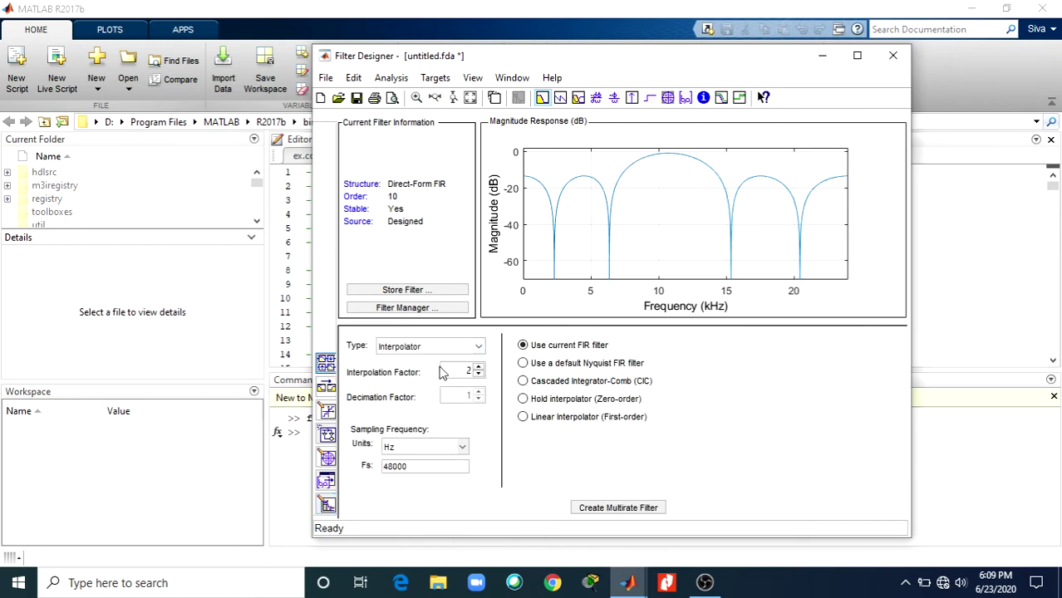
click(481, 349)
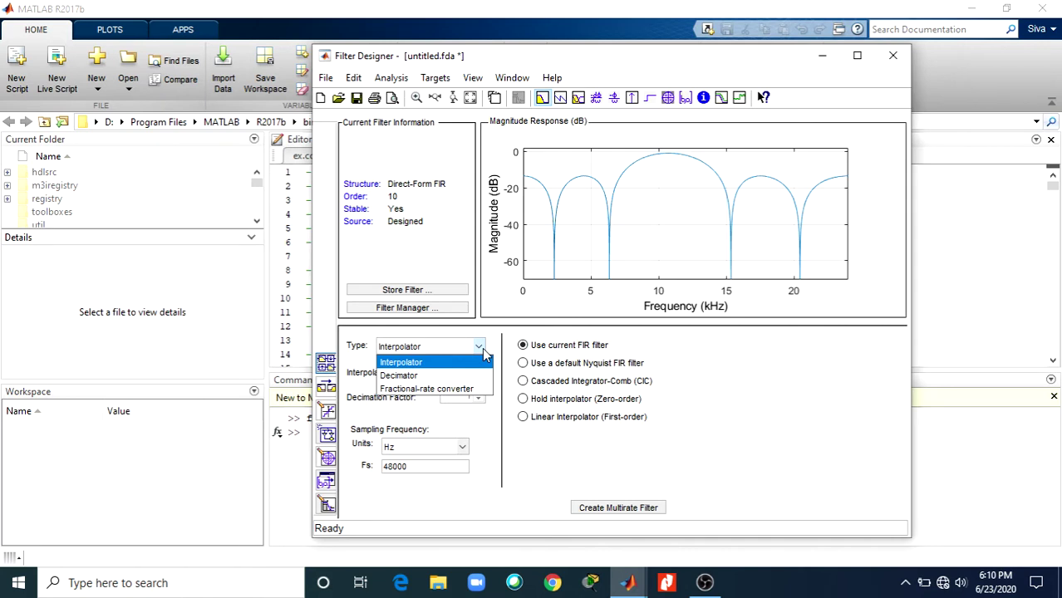
click(486, 355)
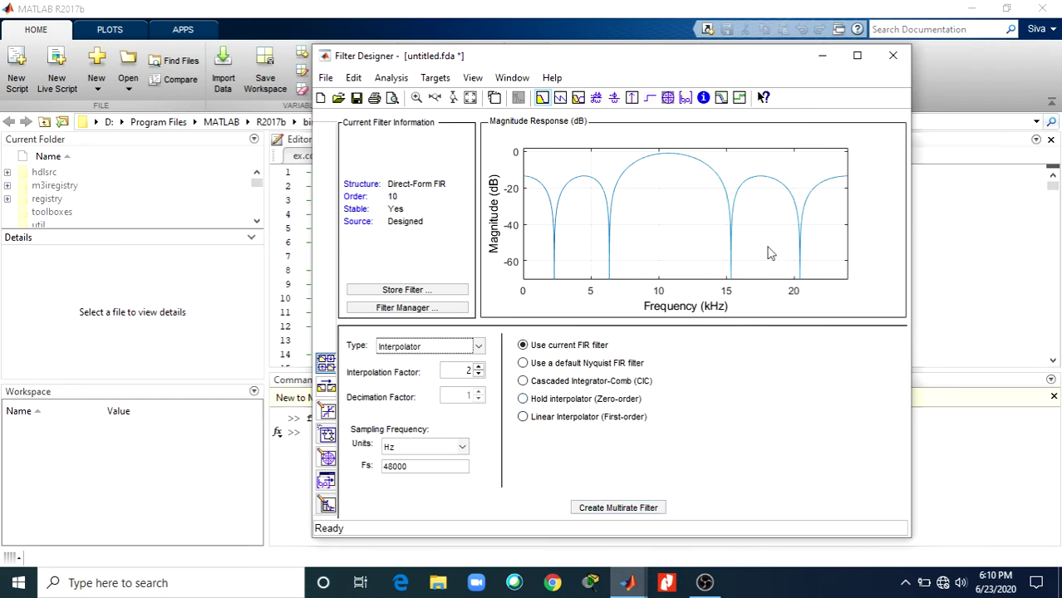
click(890, 58)
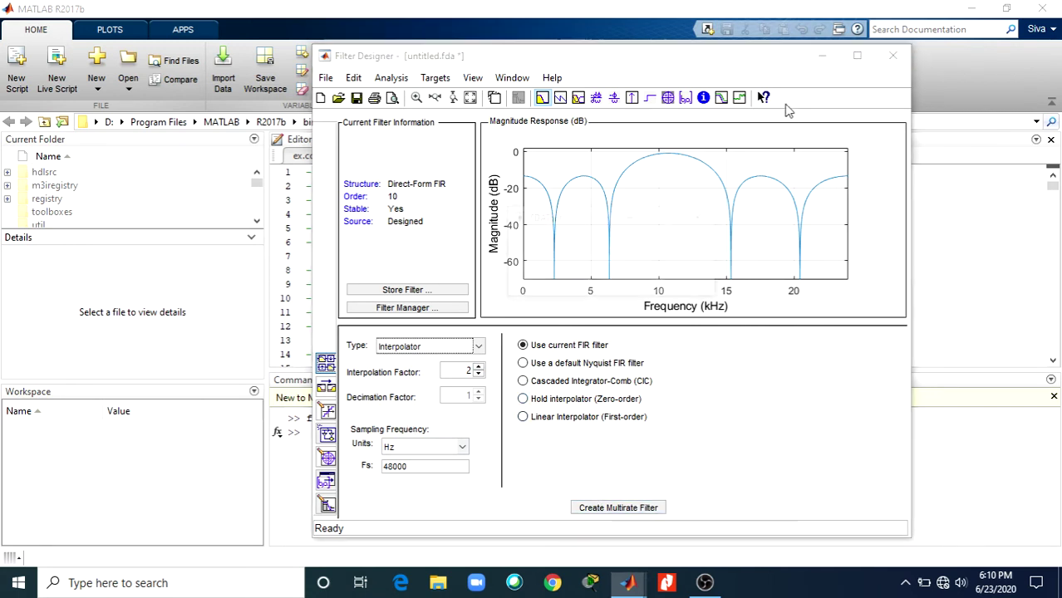
click(663, 282)
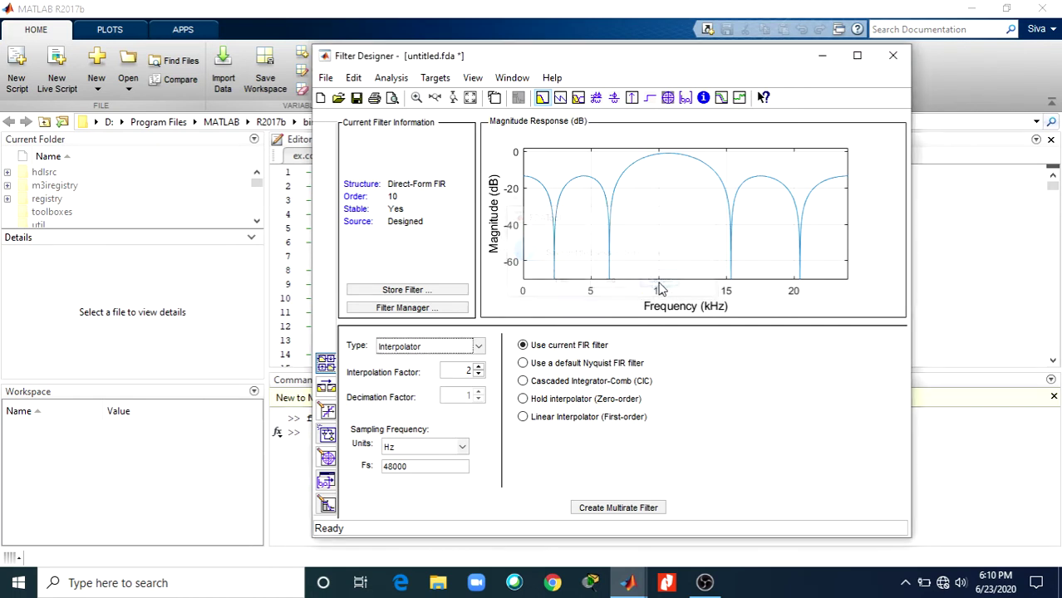
Step: Examine the frequency transformation settings and the available transformed filter types, keeping Lowpass
click(326, 387)
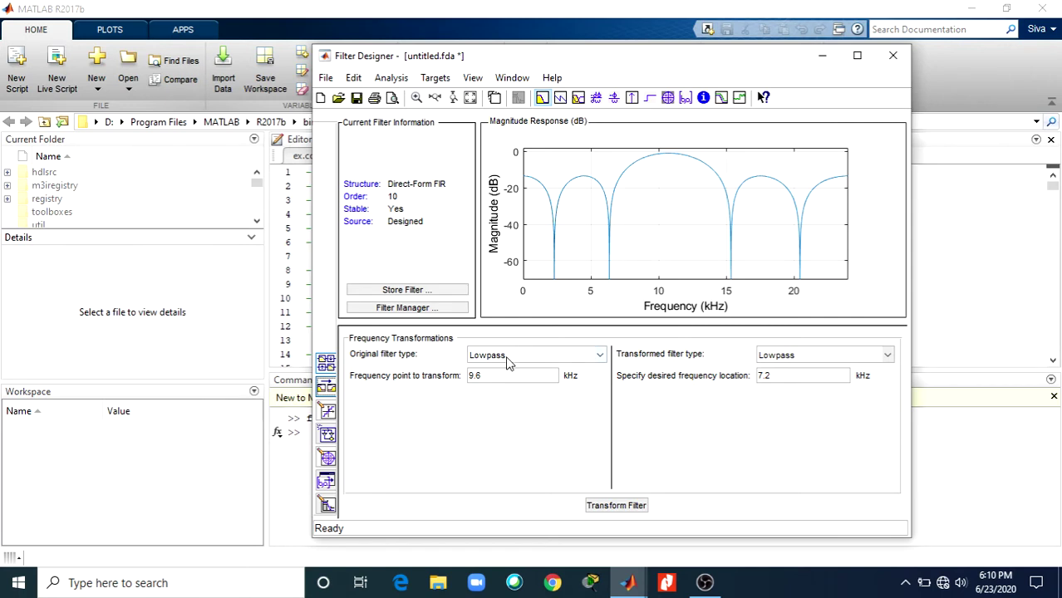
click(887, 356)
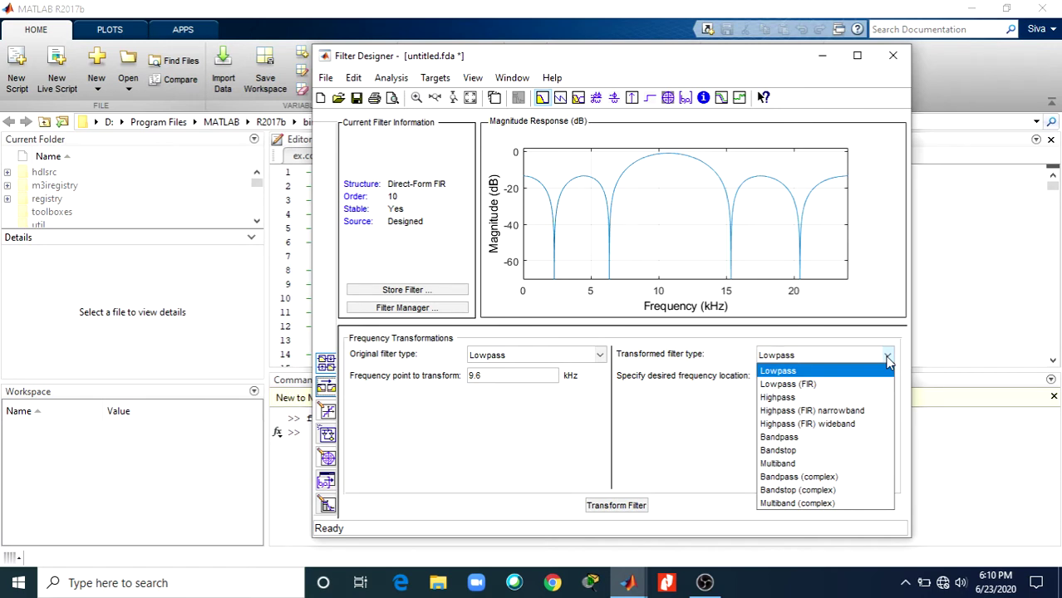
click(887, 357)
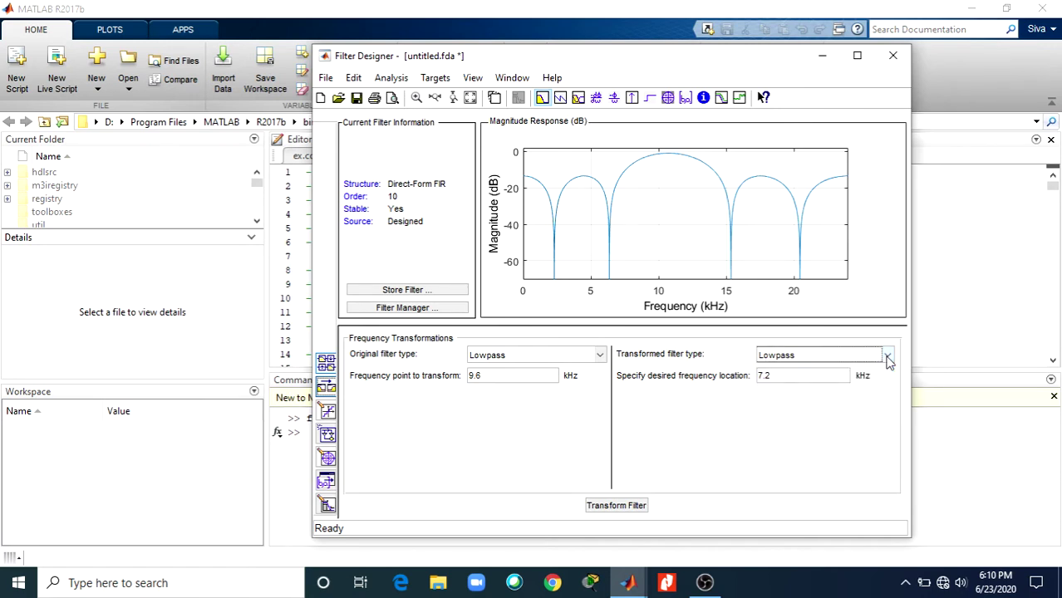
Step: Quantize the bandpass filter with Fixed-point arithmetic and set the filter precision to Specify all
click(326, 411)
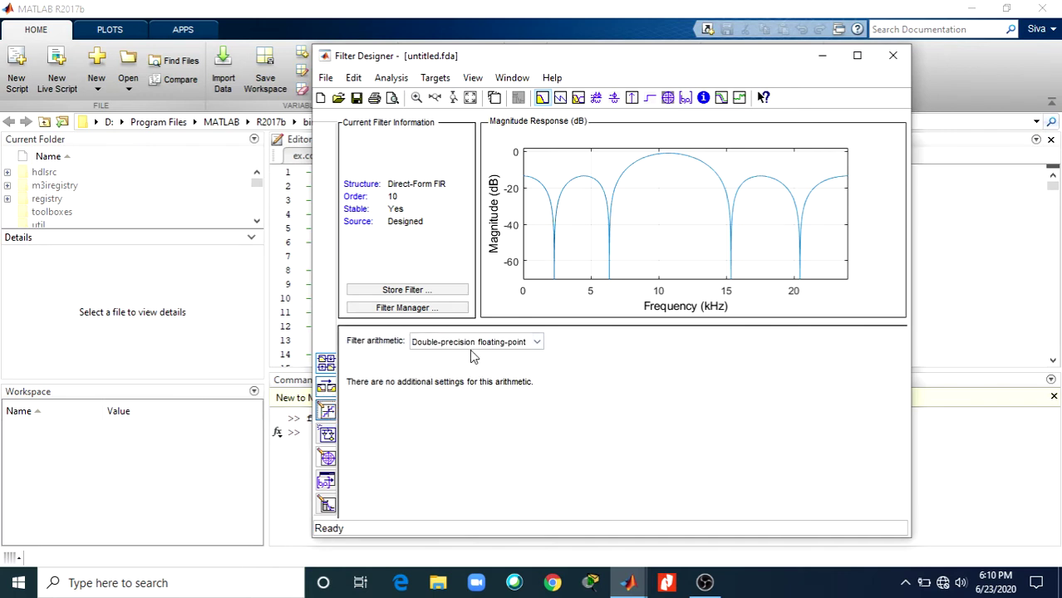
click(480, 343)
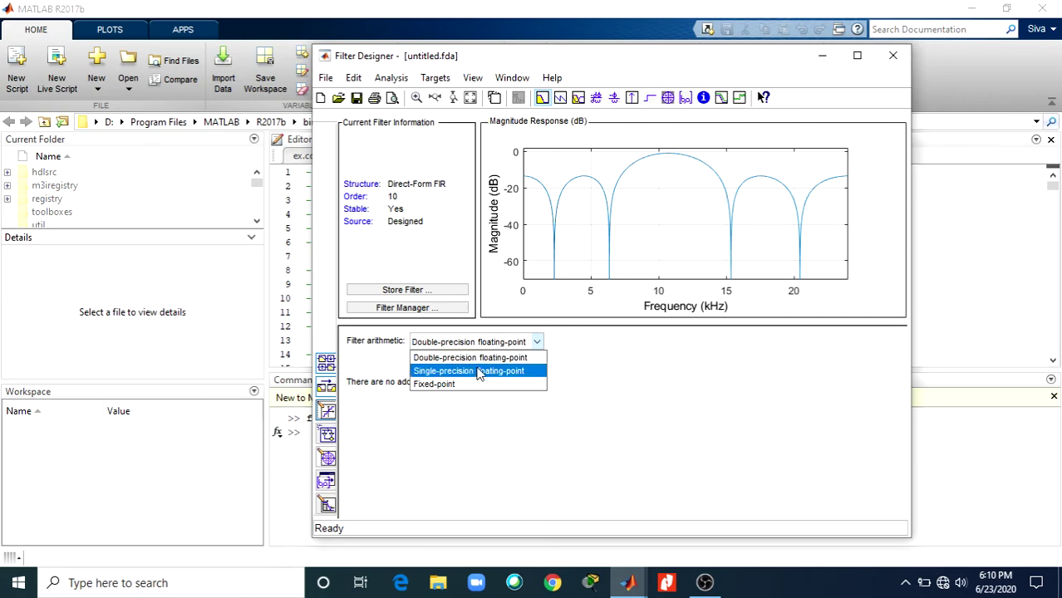
click(463, 385)
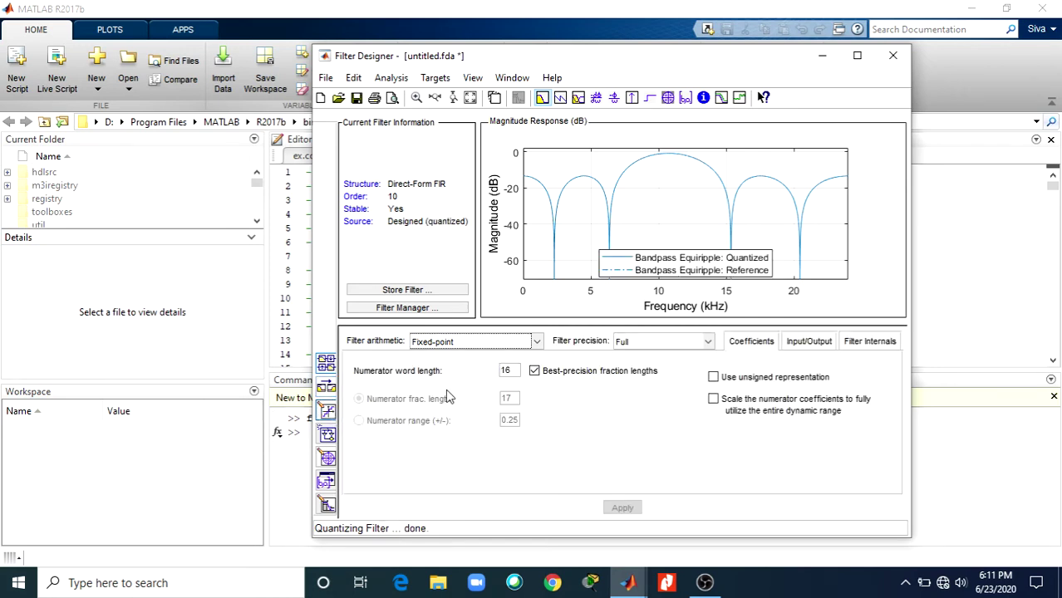
click(530, 346)
click(531, 346)
click(628, 346)
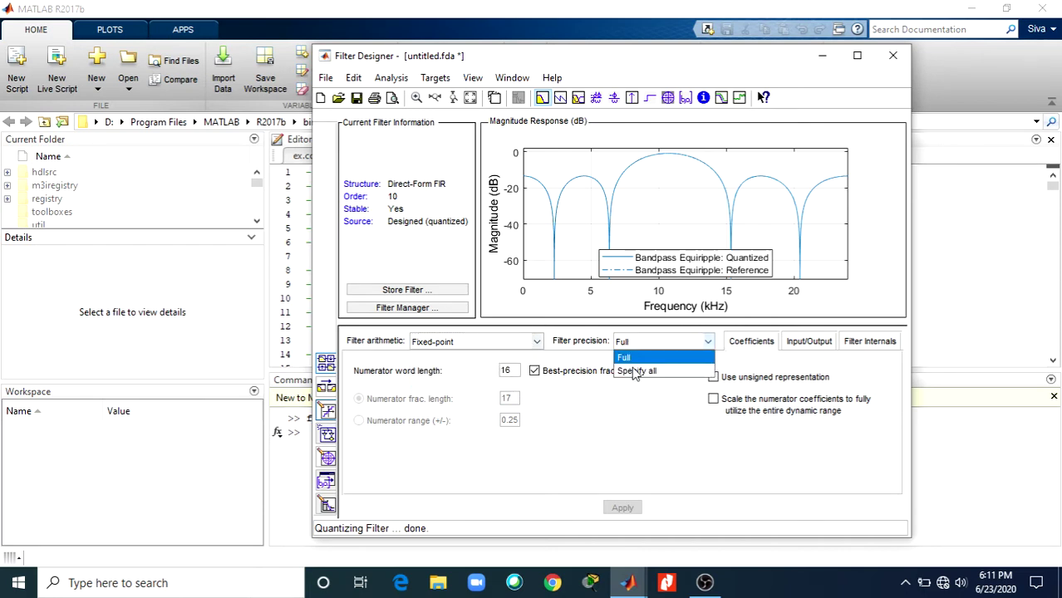
click(637, 372)
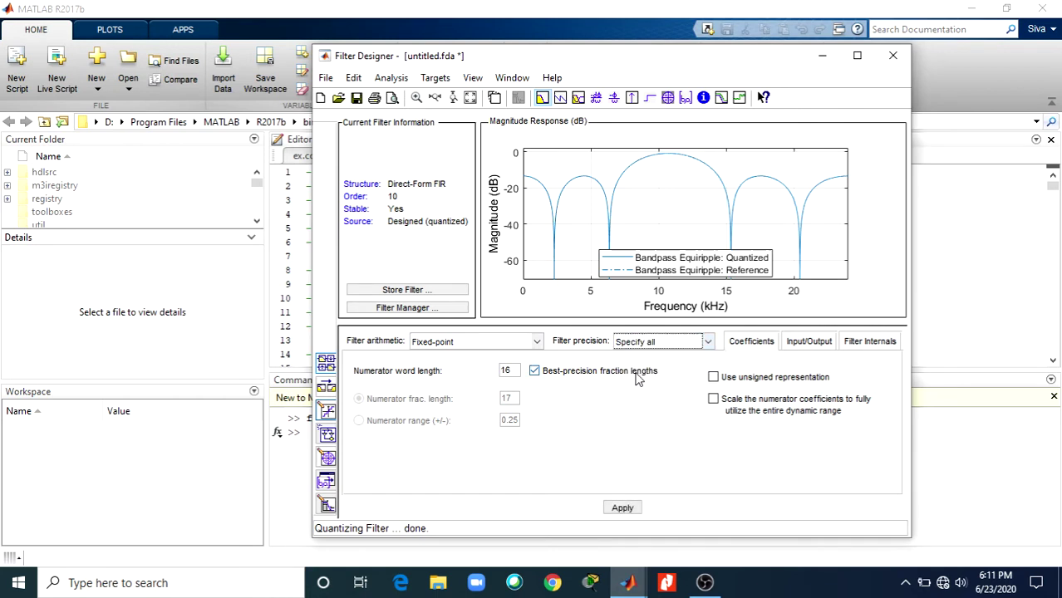
Step: Review the input/output quantization settings, and apply filter internals with rounding mode Floor and overflow mode Saturate
click(803, 343)
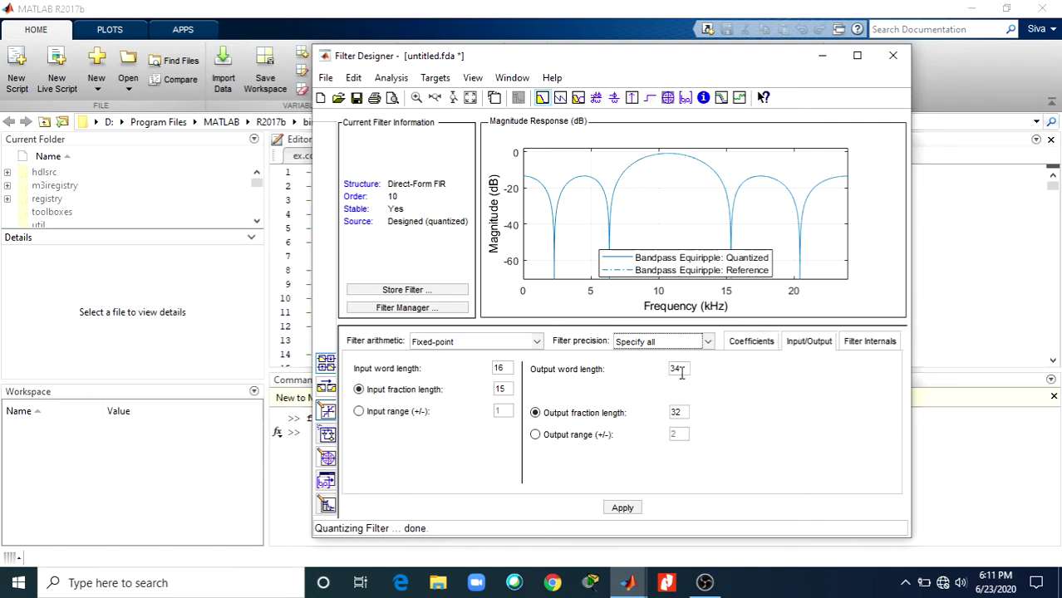
click(862, 351)
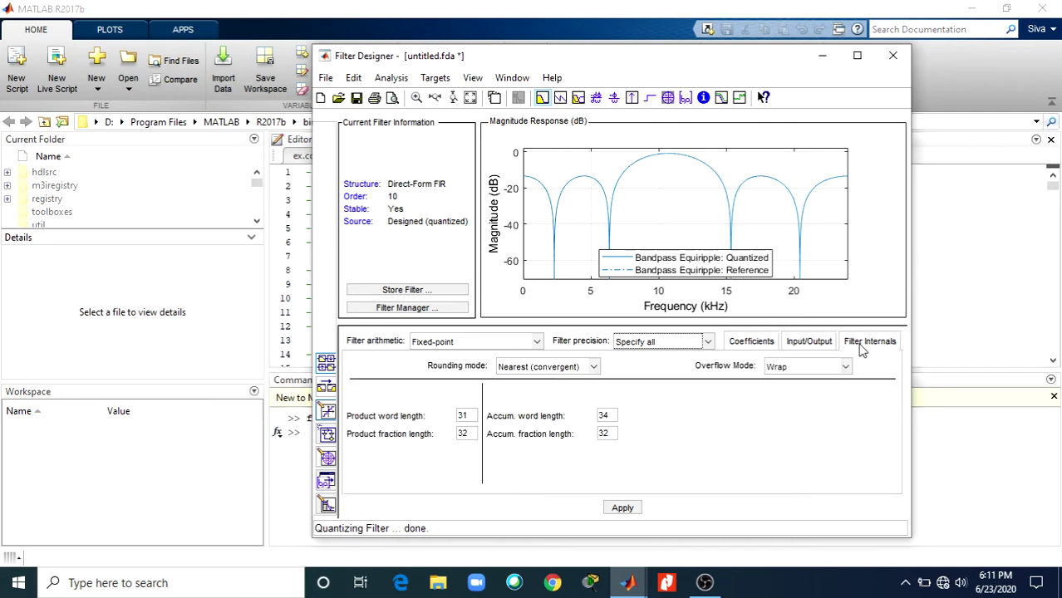
click(595, 364)
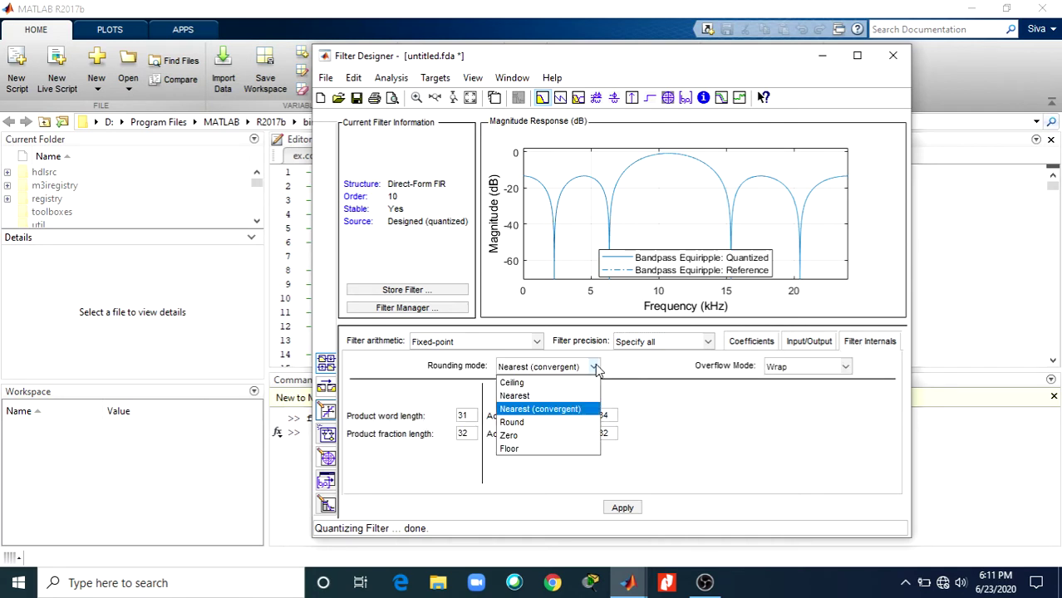
click(530, 448)
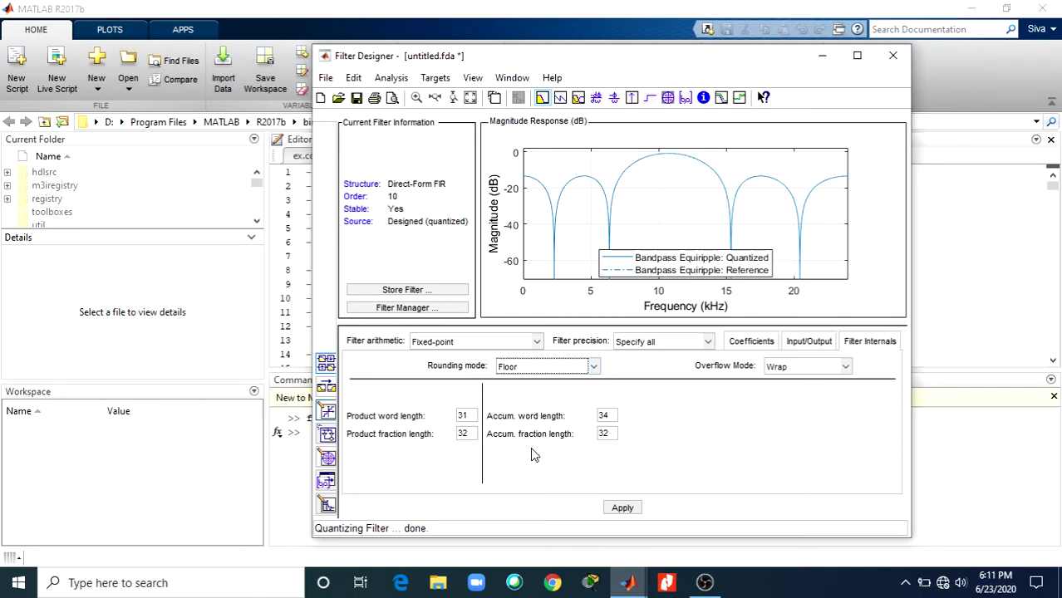
click(846, 365)
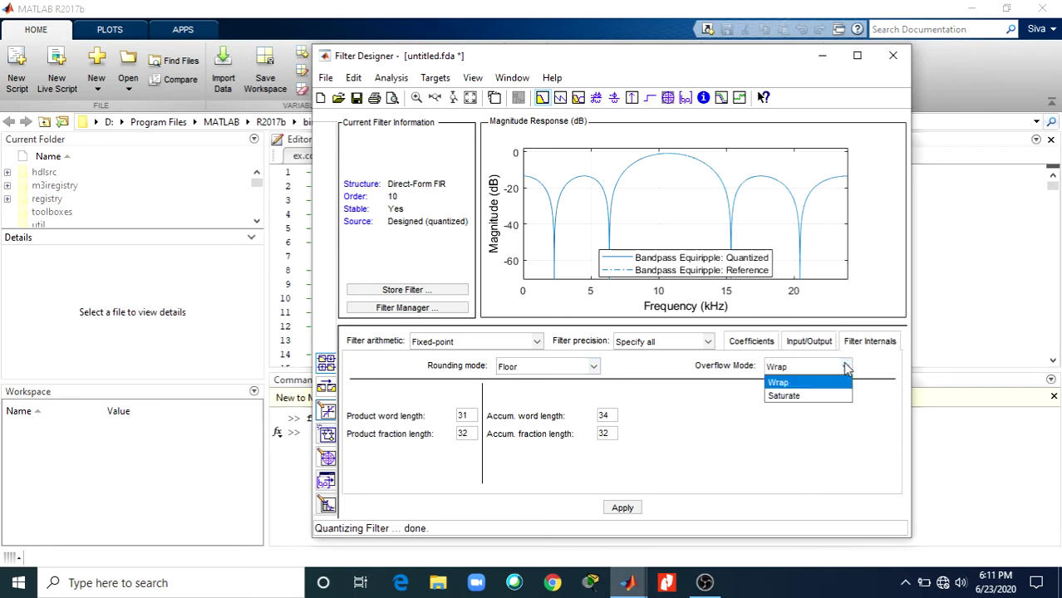
click(804, 397)
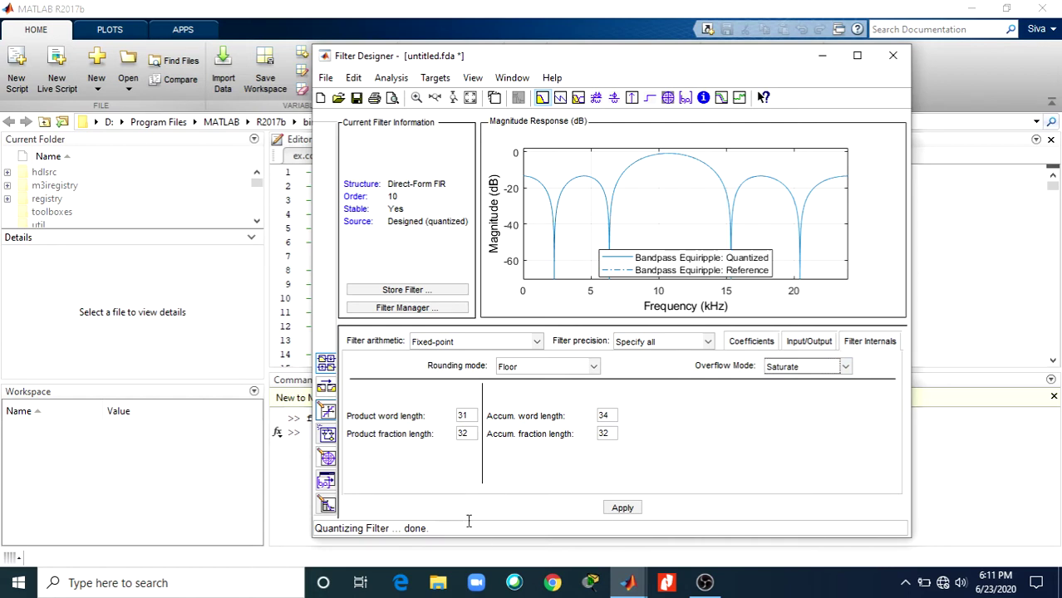
click(622, 508)
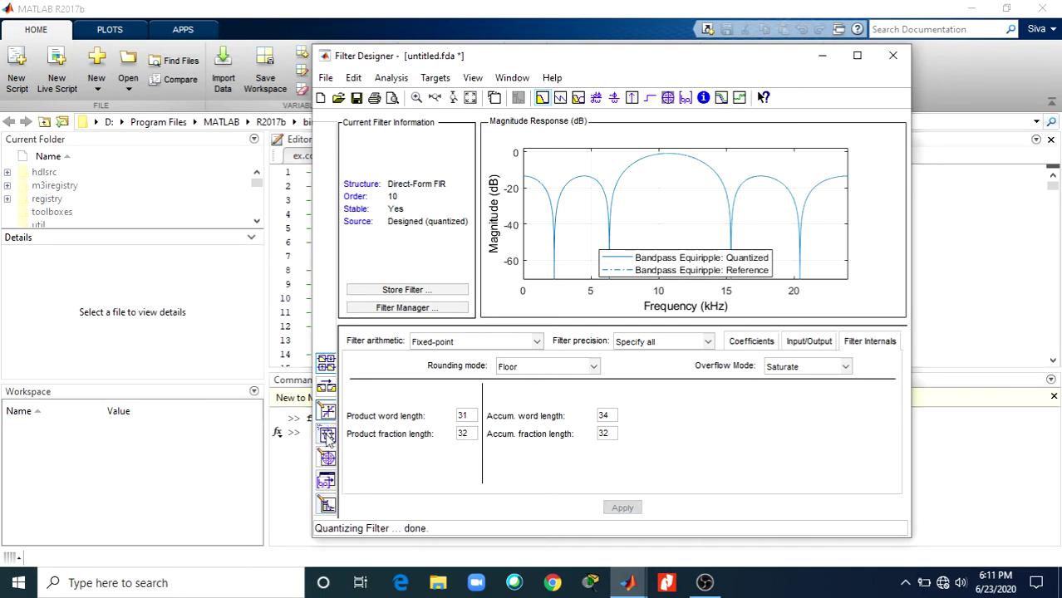
Step: Examine the Realize Model settings and the available model destinations, keeping Current
click(326, 436)
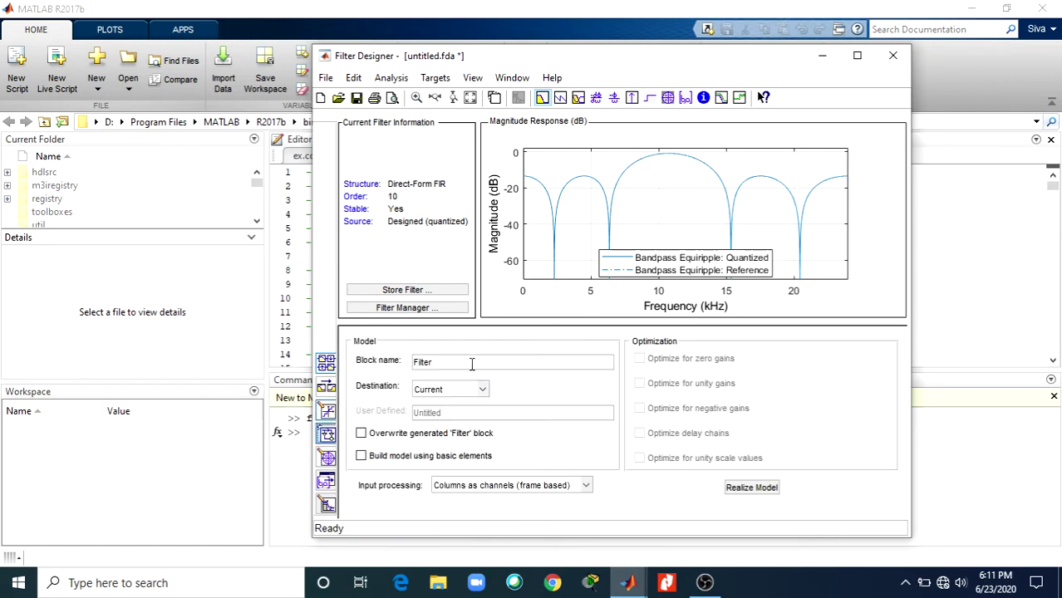
click(482, 389)
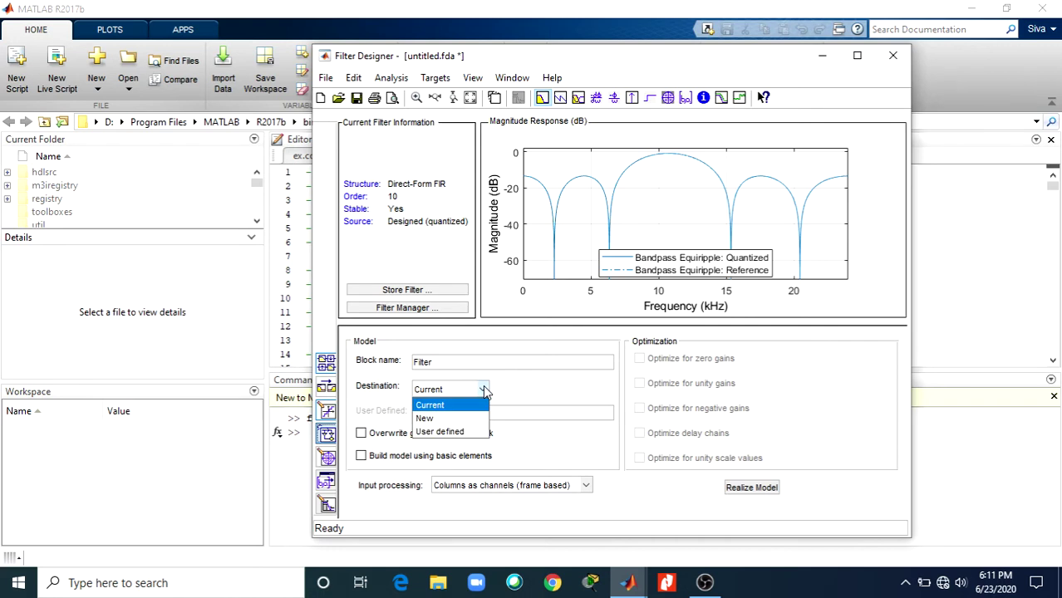
click(485, 391)
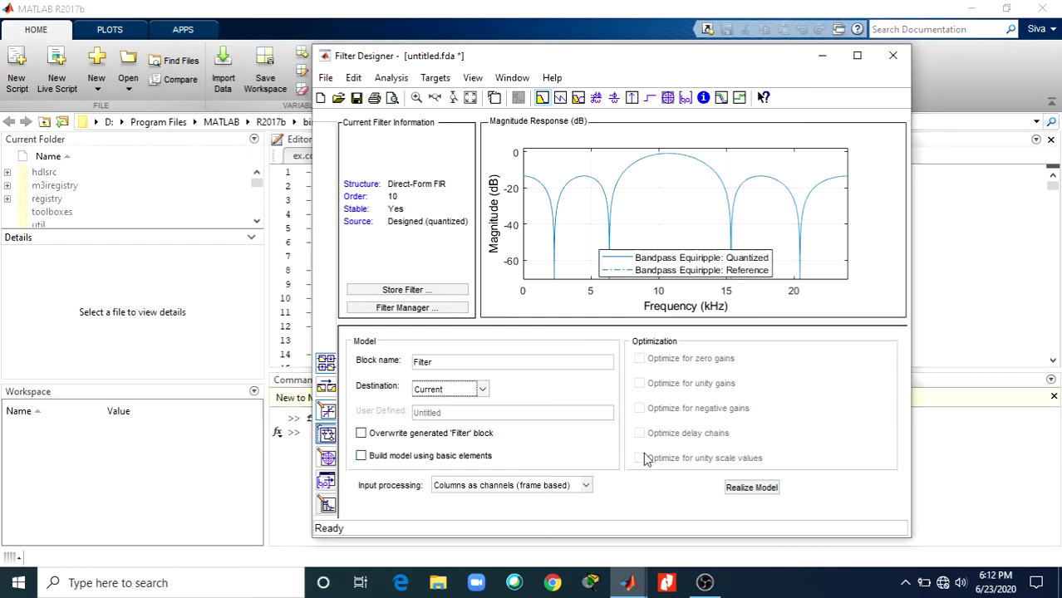
Step: Try the pole/zero editor with polar coordinates and Conjugate, moving the outermost real-axis zero to magnitude about 2.62 and angle about -3.13 rad
click(326, 457)
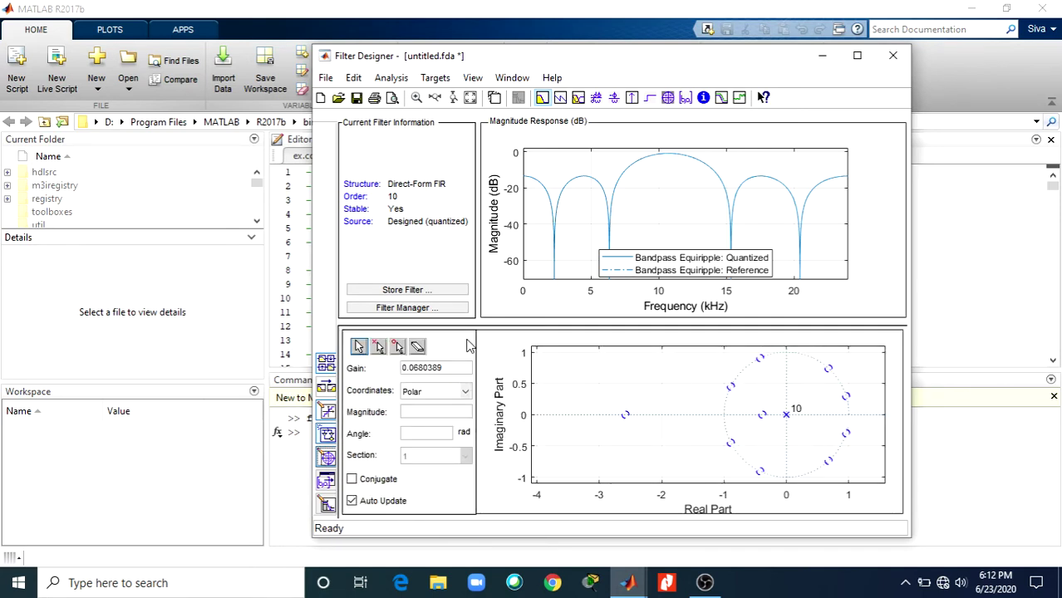
click(464, 394)
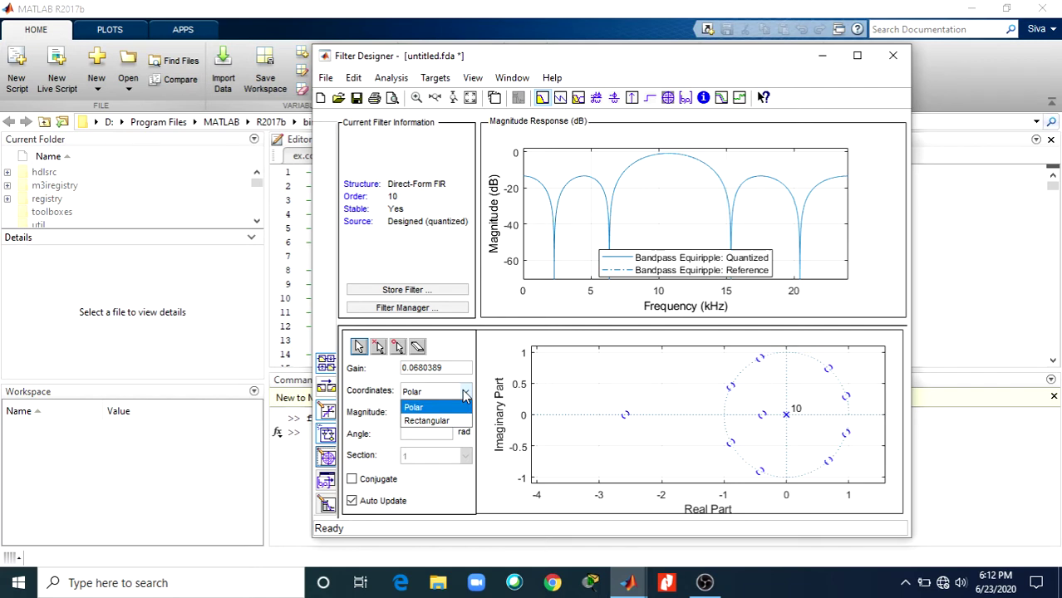
click(464, 394)
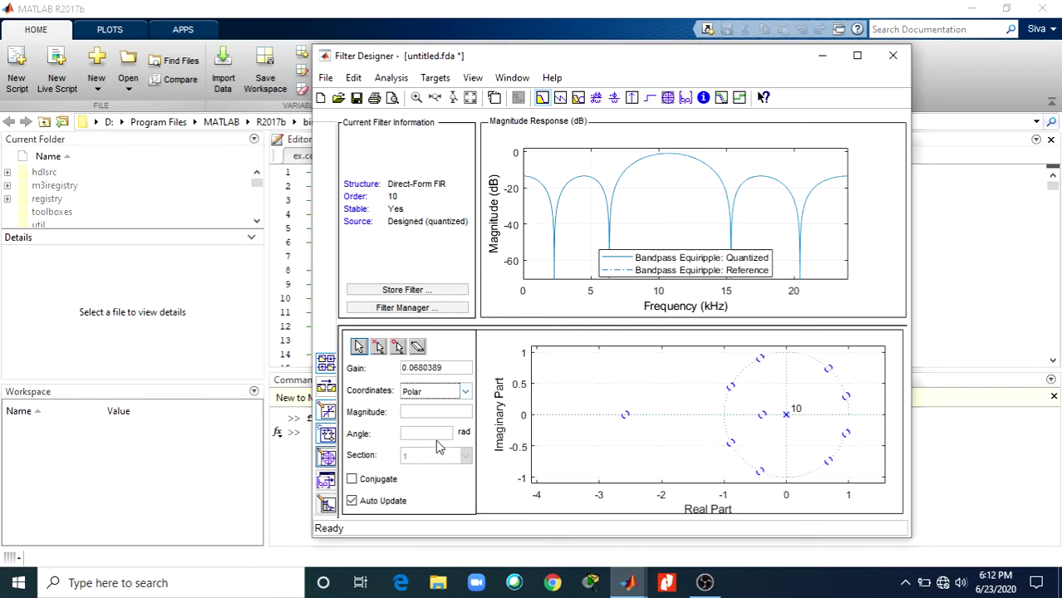
click(352, 480)
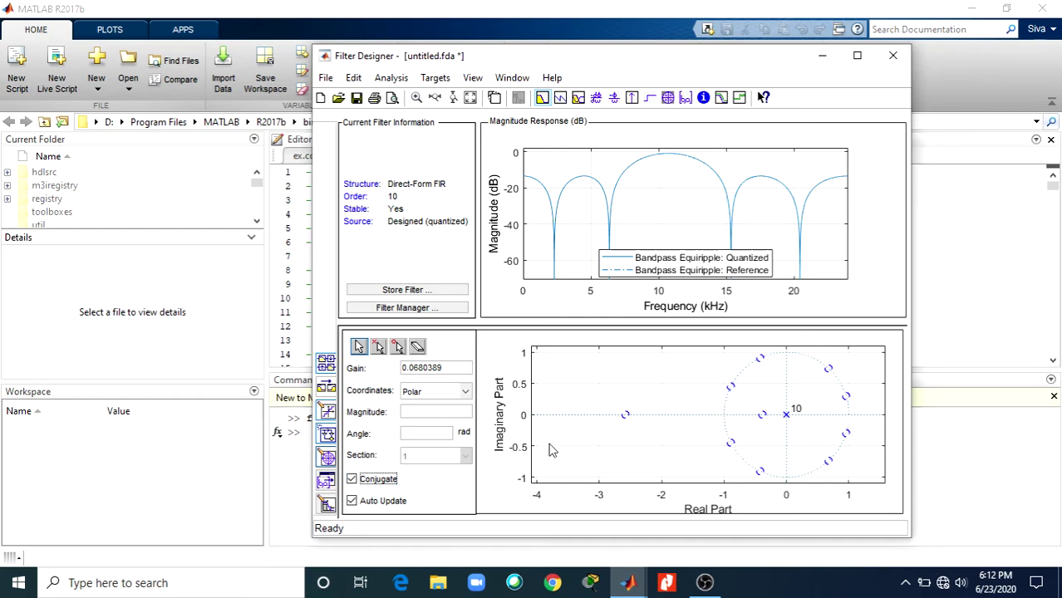
drag(628, 417, 629, 379)
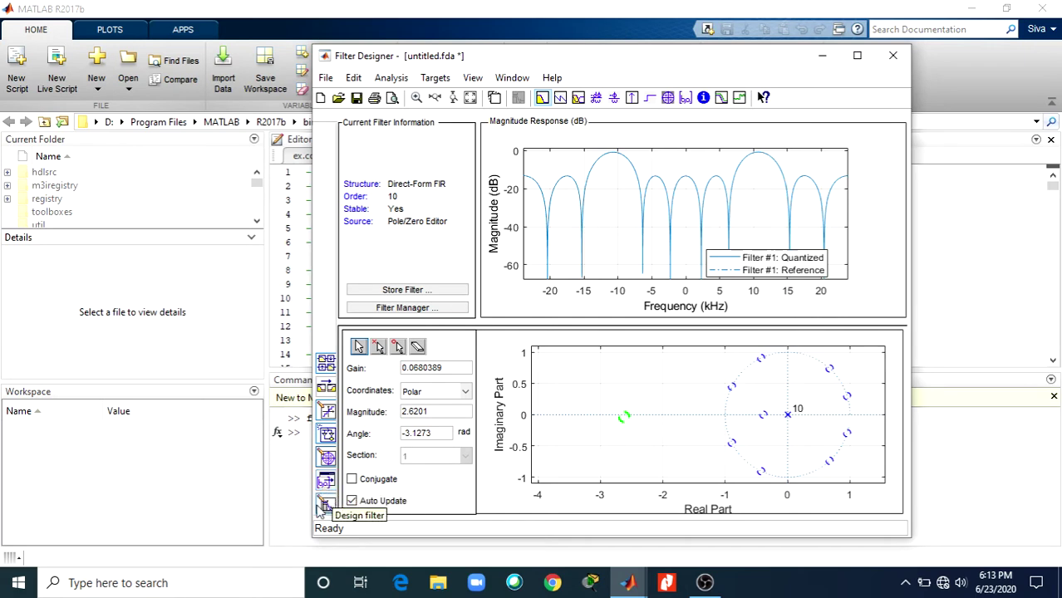
Step: Check the MATLAB code generation options and redesign the order-10 bandpass equiripple FIR filter from its existing specifications
click(326, 505)
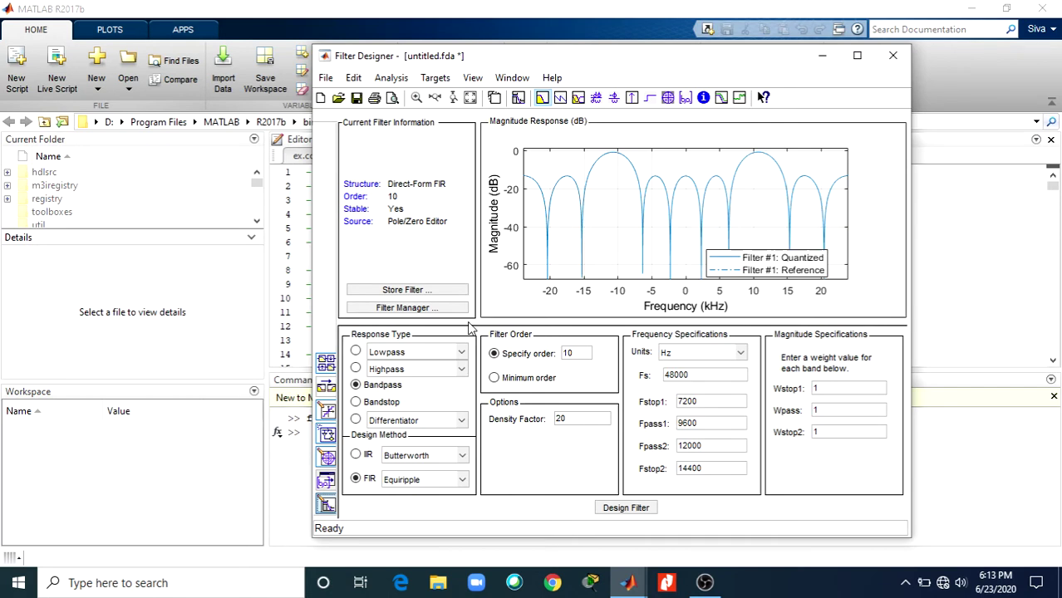
click(325, 79)
mouse_move(397, 261)
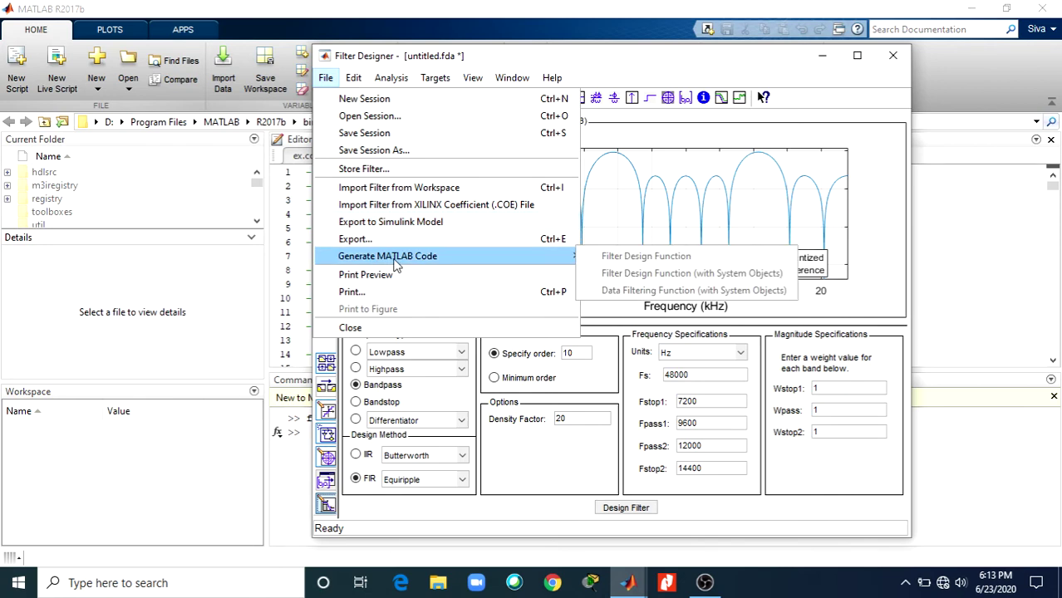
click(355, 384)
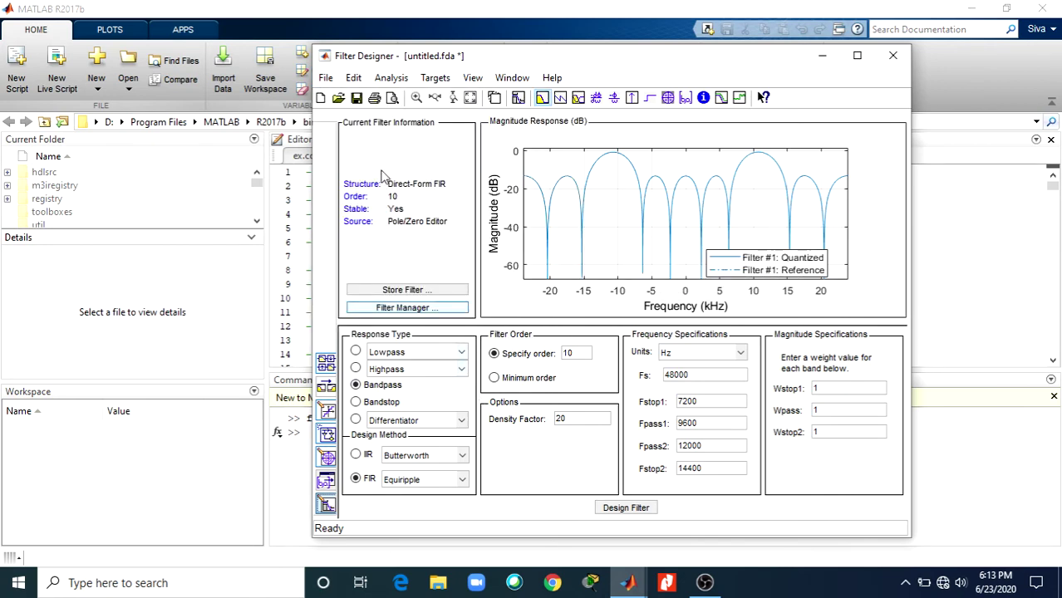
click(627, 509)
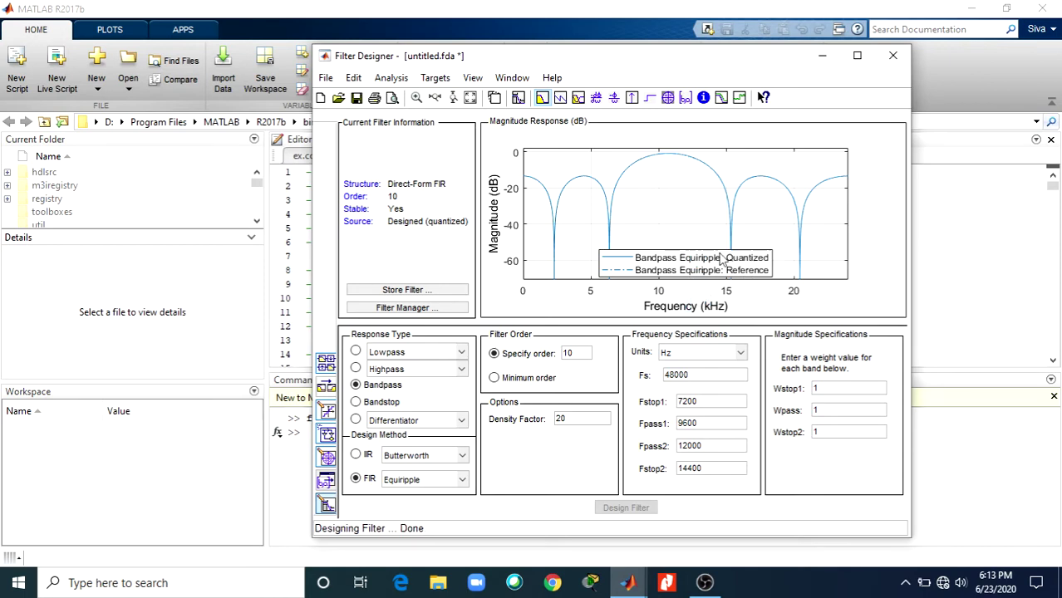
Step: Review the available file commands and analysis types, and display the quantization settings for the redesigned filter
click(327, 82)
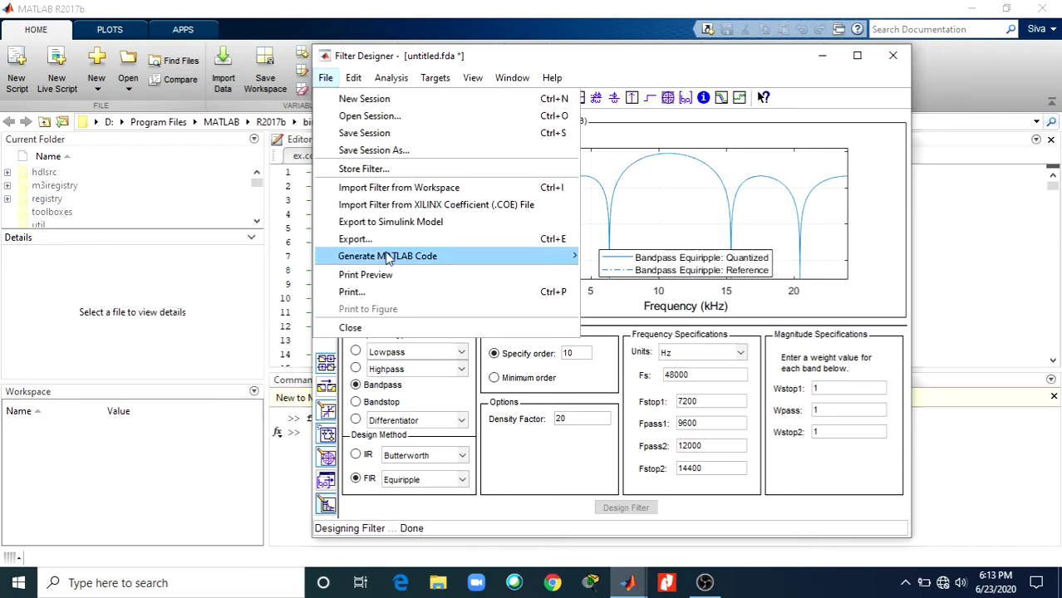
mouse_move(386, 78)
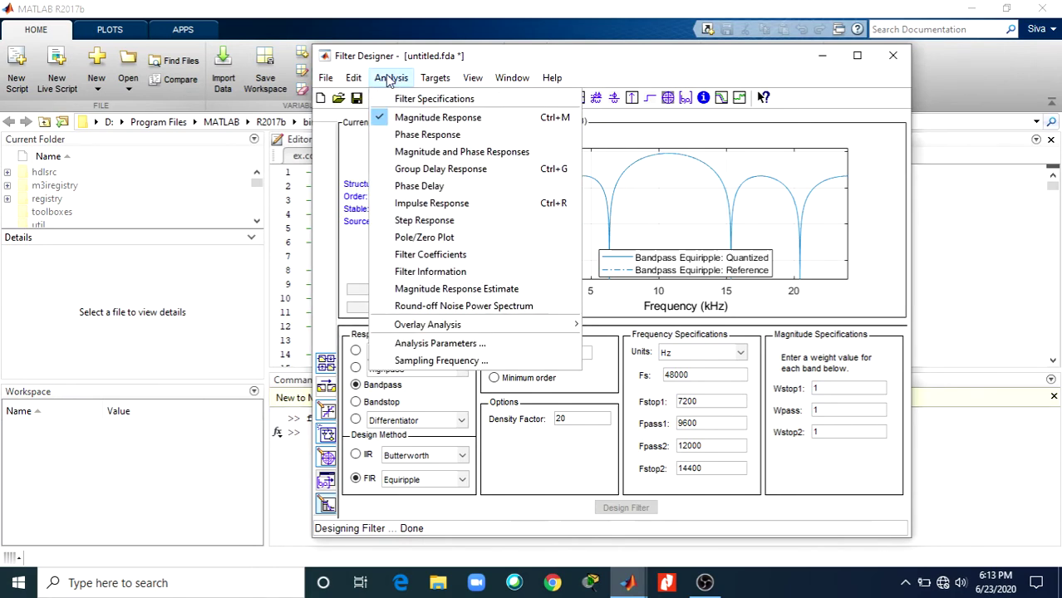
click(532, 485)
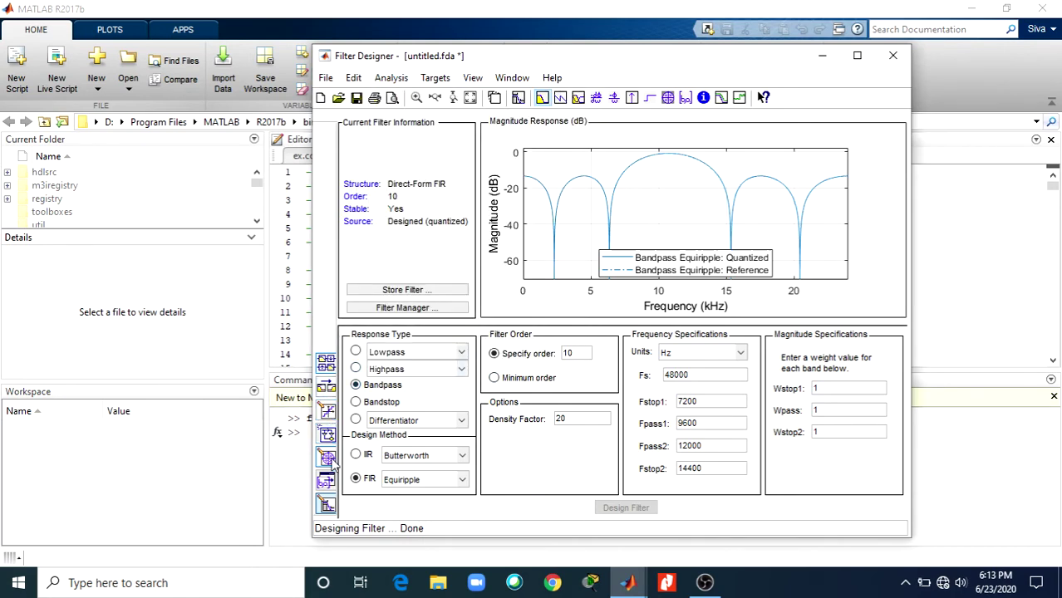
click(325, 411)
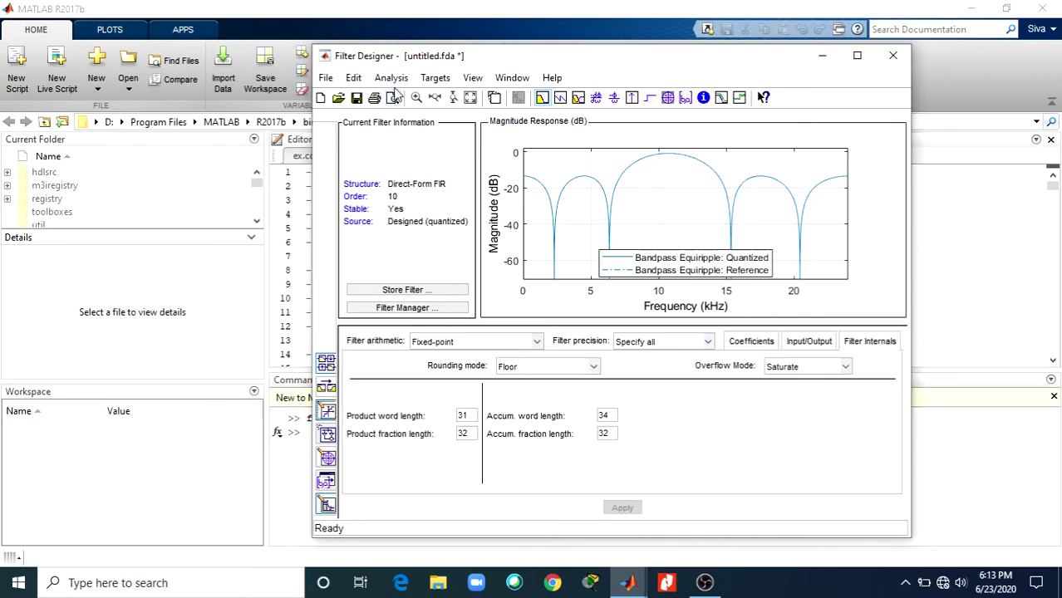
click(327, 77)
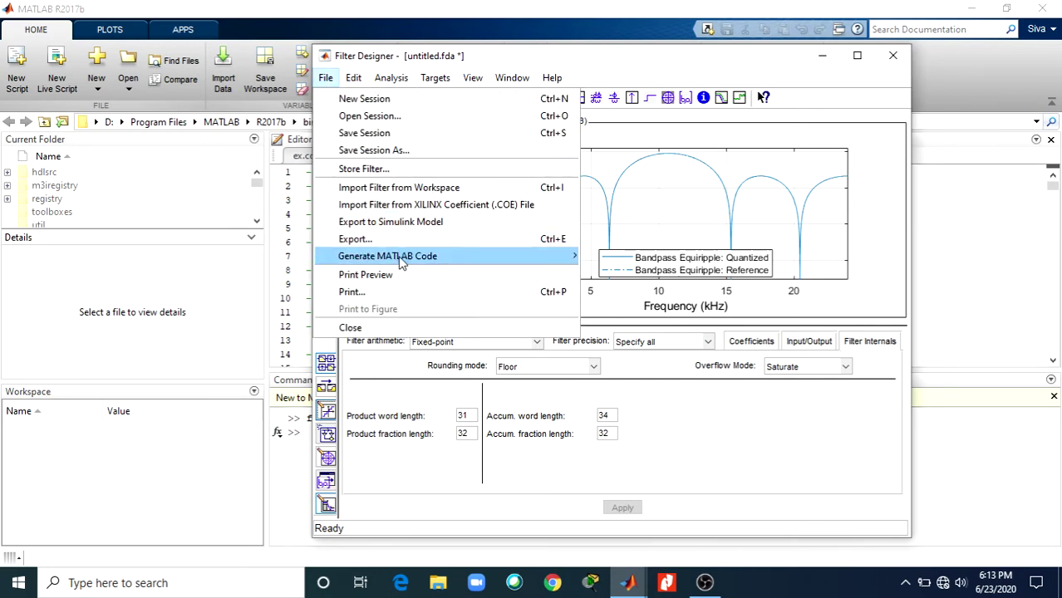
click(494, 390)
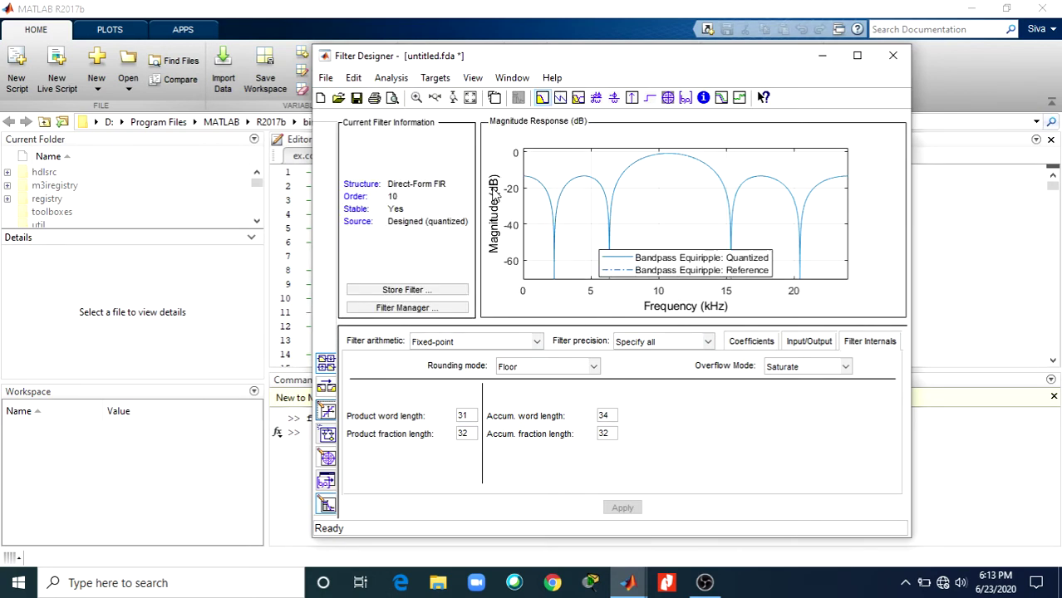
Step: Display the quantized bandpass filter's phase response, followed by its pole/zero plot
click(400, 83)
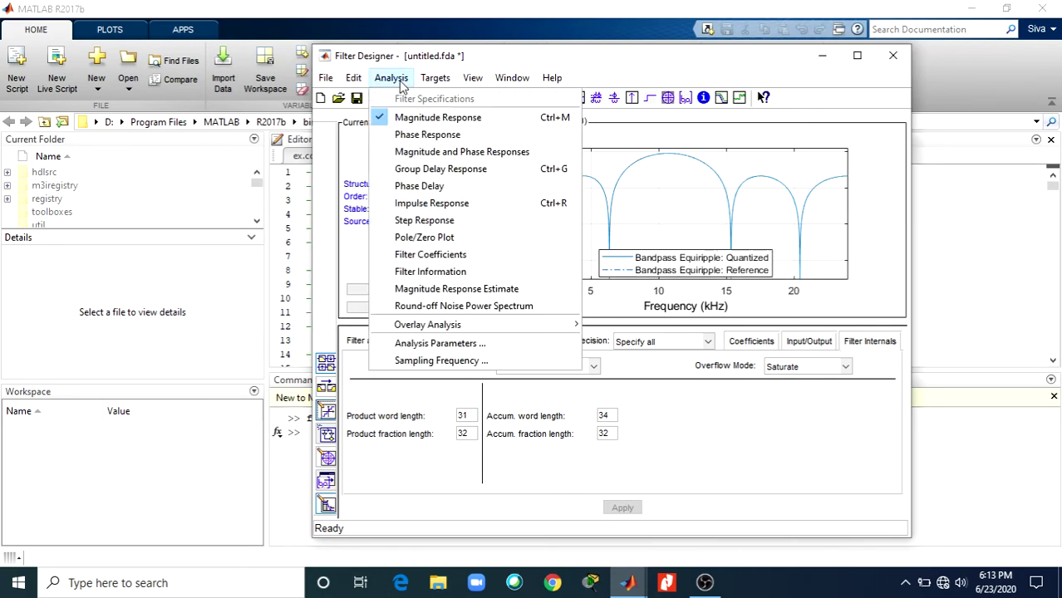
click(411, 138)
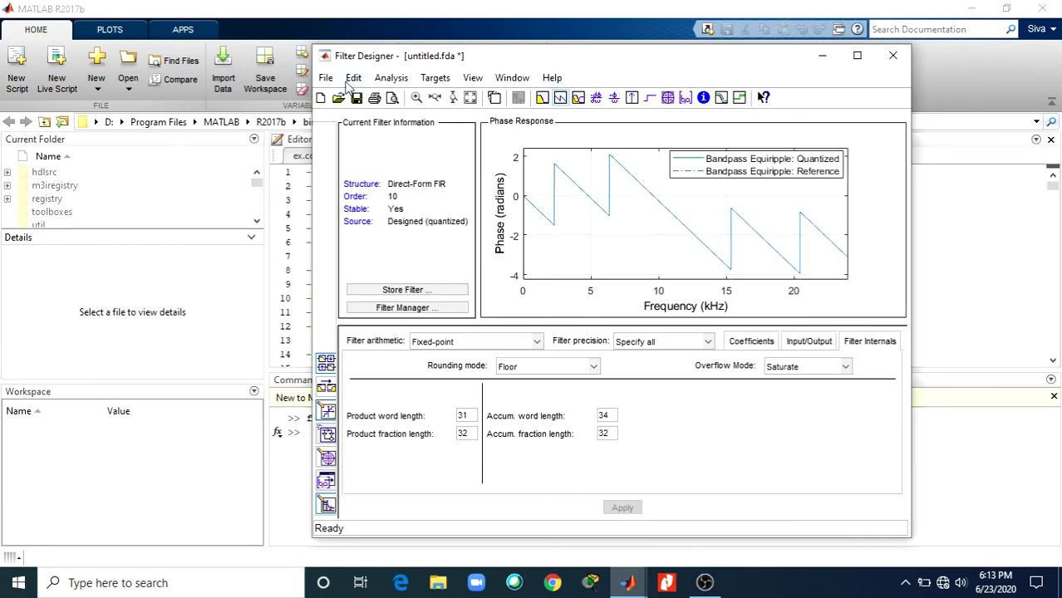
click(328, 80)
mouse_move(355, 83)
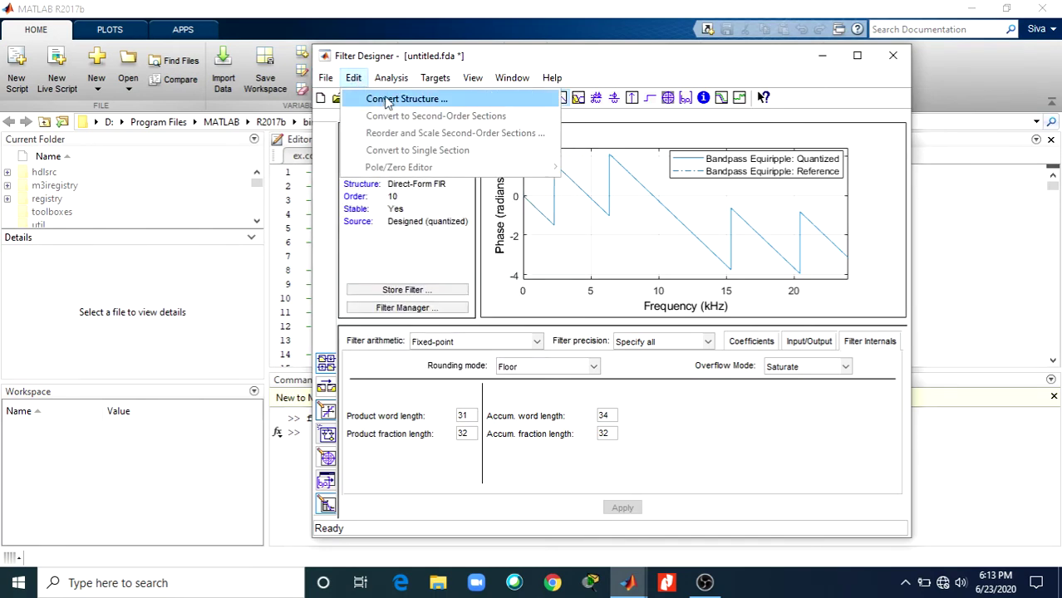
mouse_move(393, 77)
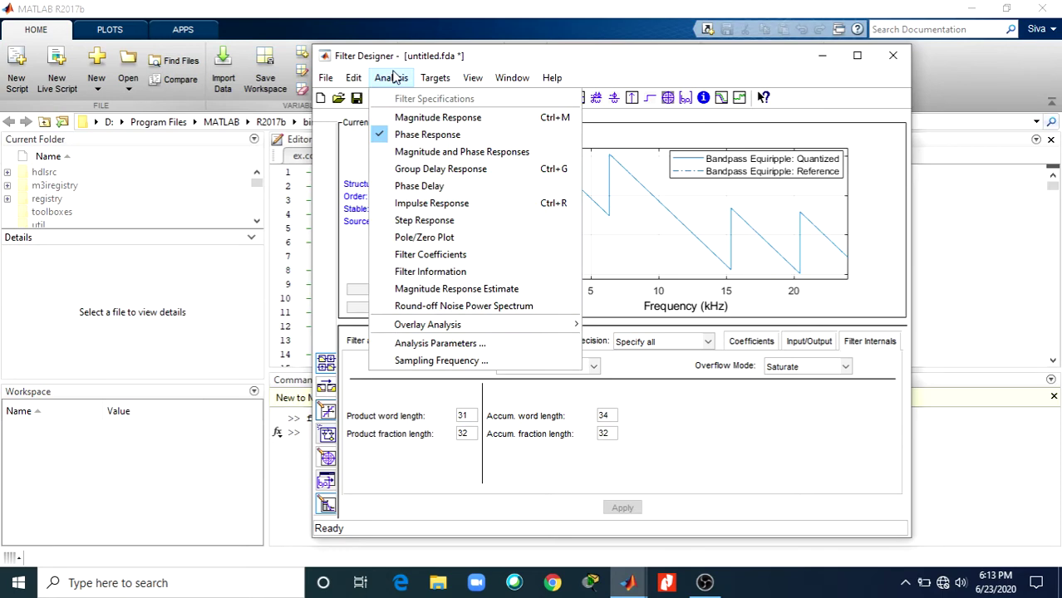
click(422, 238)
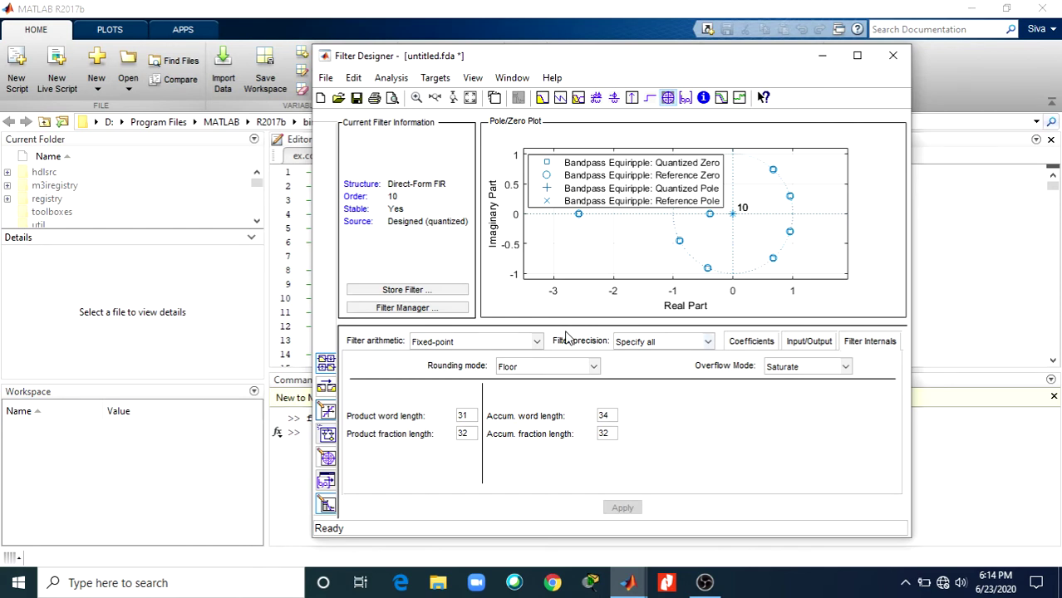
Step: Open the C header generation settings and set the export data type to Signed 32-bit integer
click(436, 79)
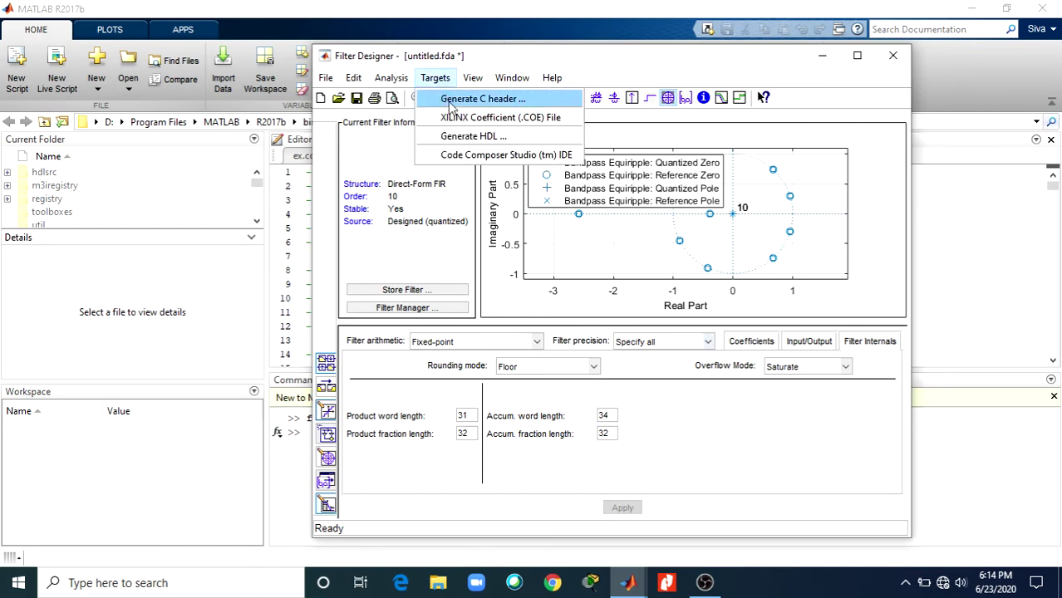
click(453, 99)
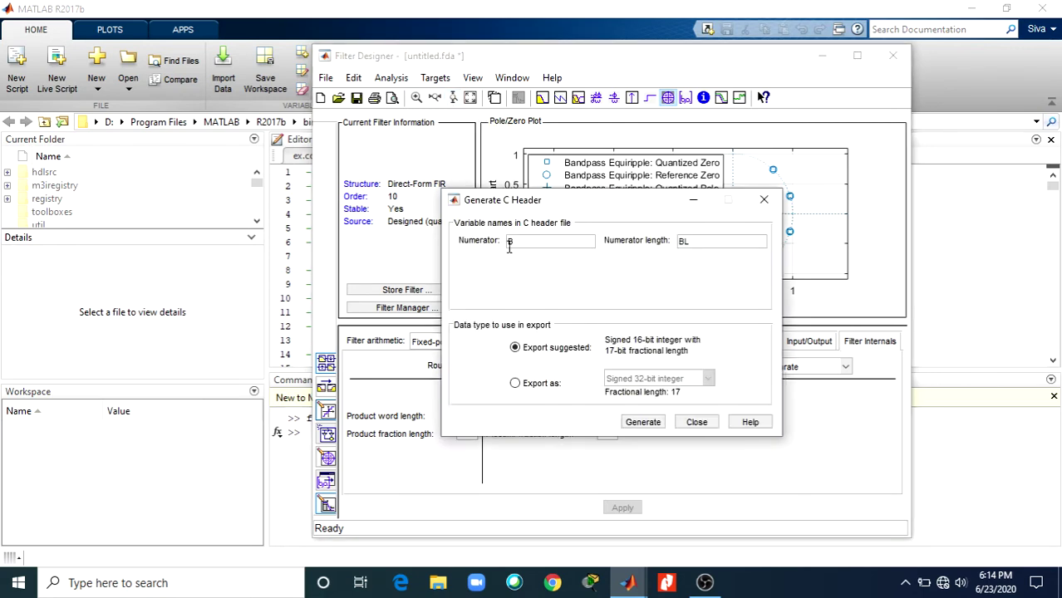
click(517, 384)
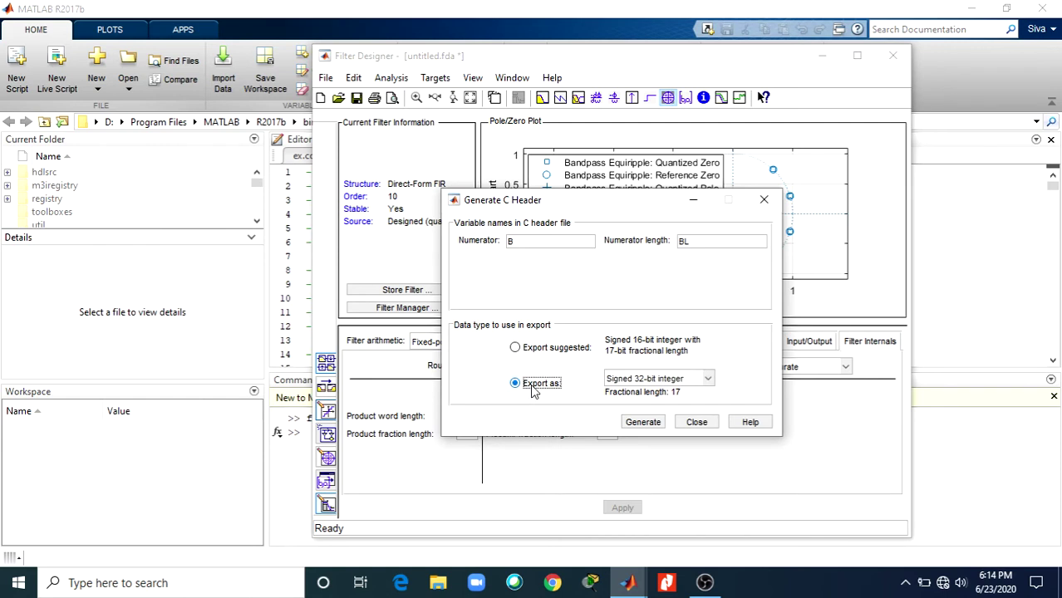
click(708, 381)
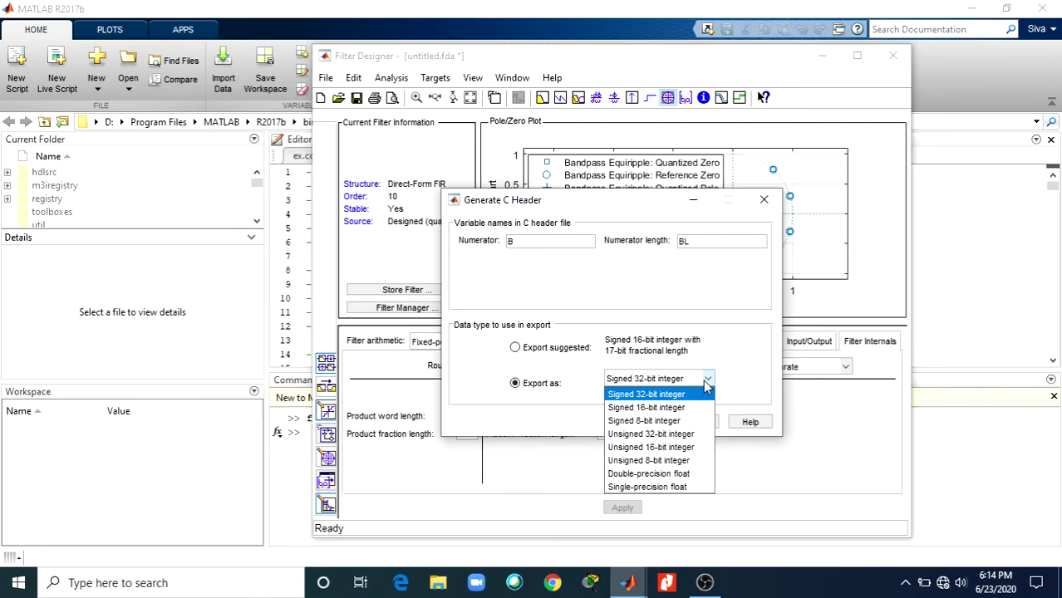
click(707, 380)
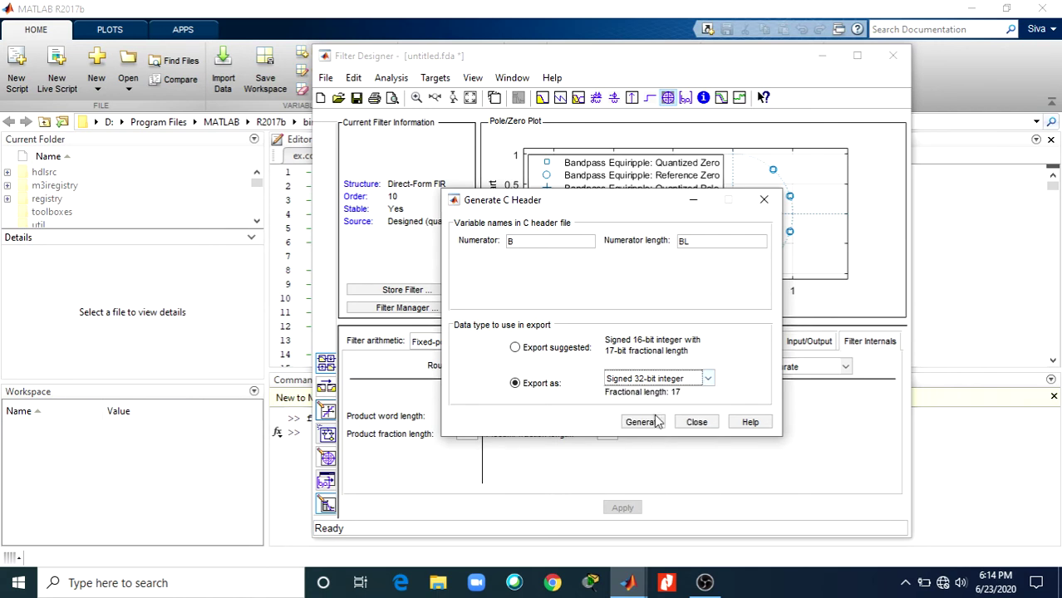
Step: Generate the C header file, save it to the Desktop as fdacoefs1, and close the header generation settings
click(643, 424)
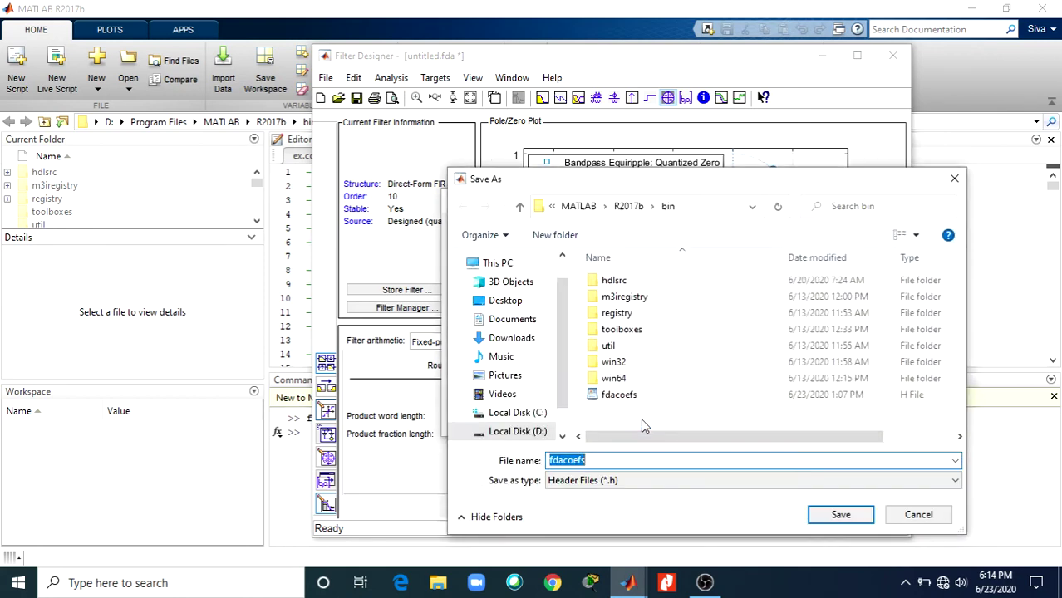
click(506, 301)
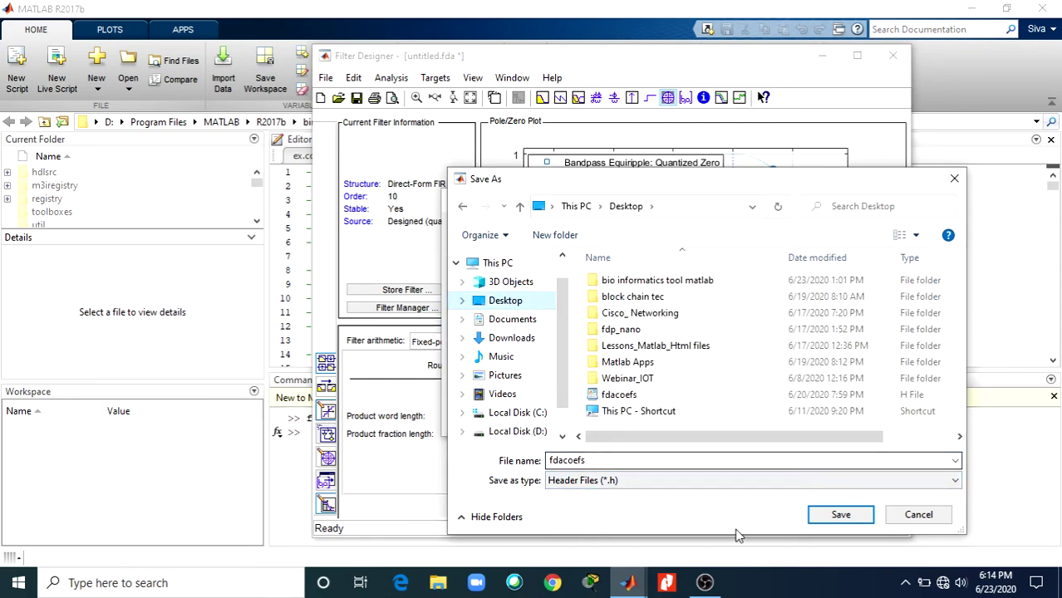
double_click(596, 462)
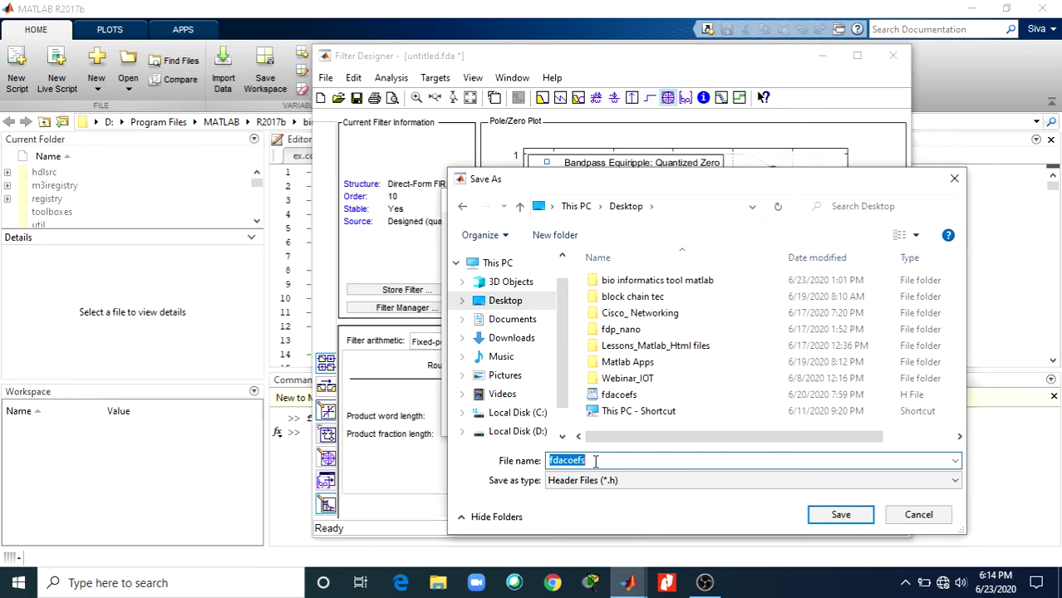
click(596, 462)
click(858, 513)
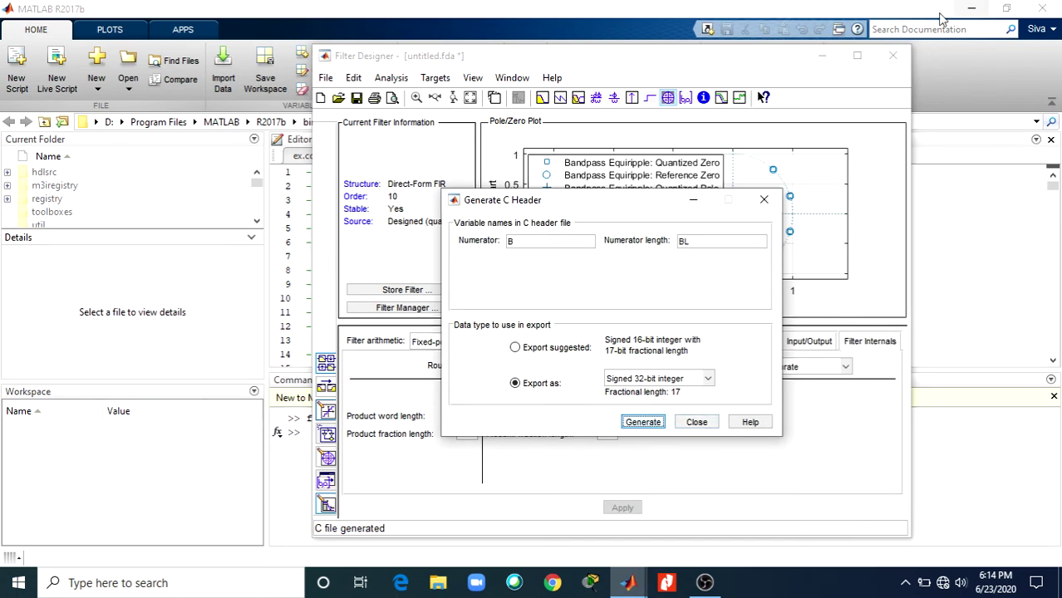
click(695, 422)
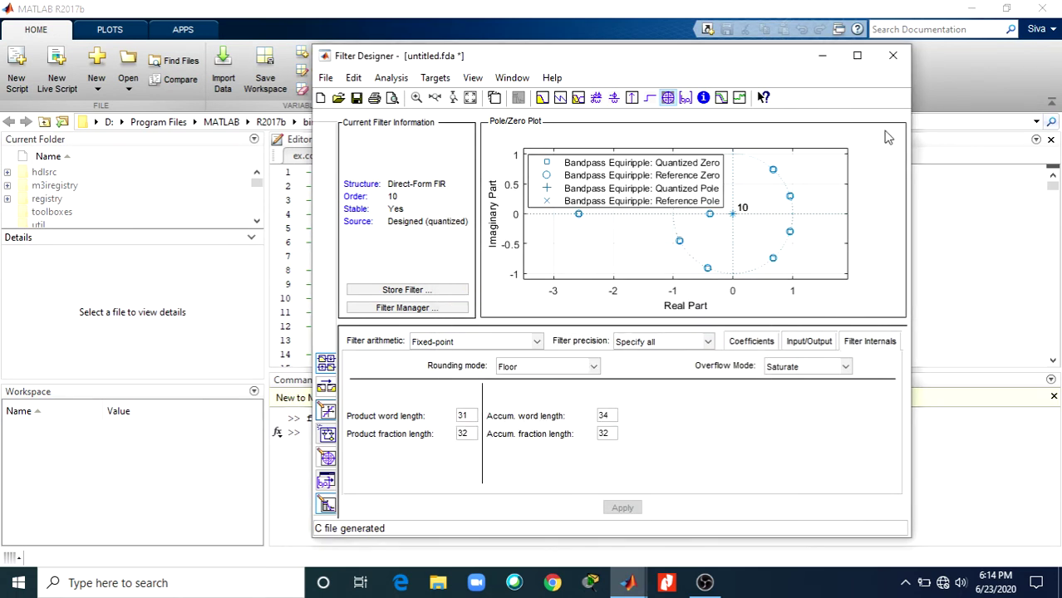
Step: Open the generated fdacoefs1 header file from the desktop in WordPad and maximize its window
click(970, 11)
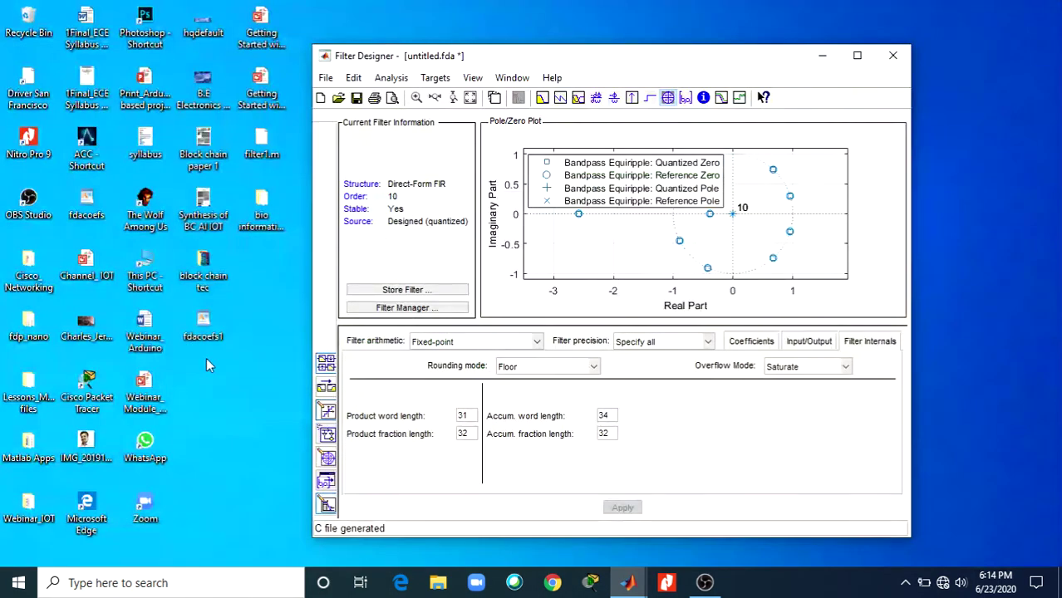
click(200, 334)
double_click(199, 335)
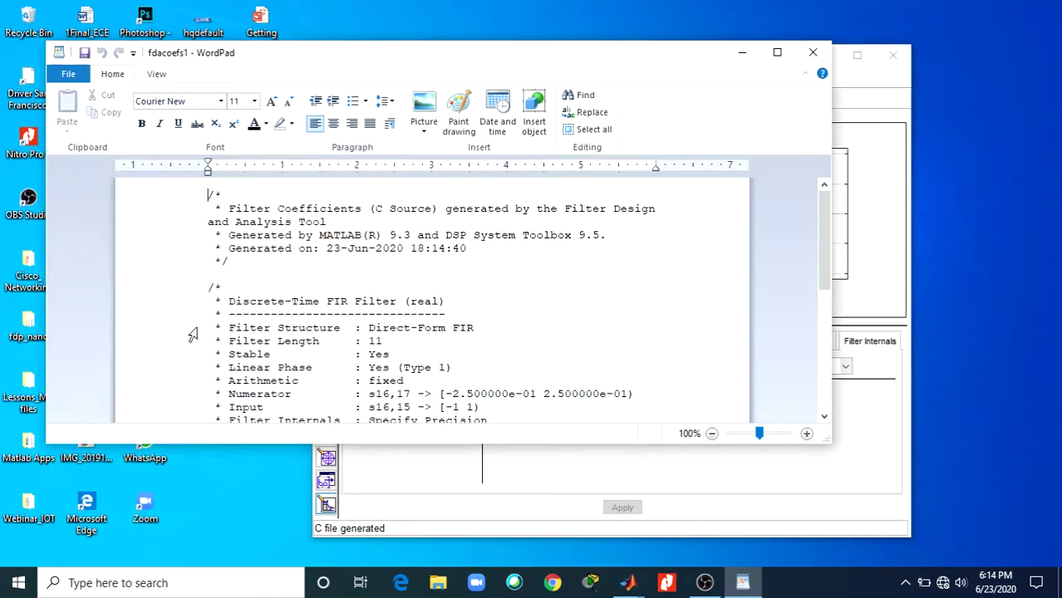
click(778, 53)
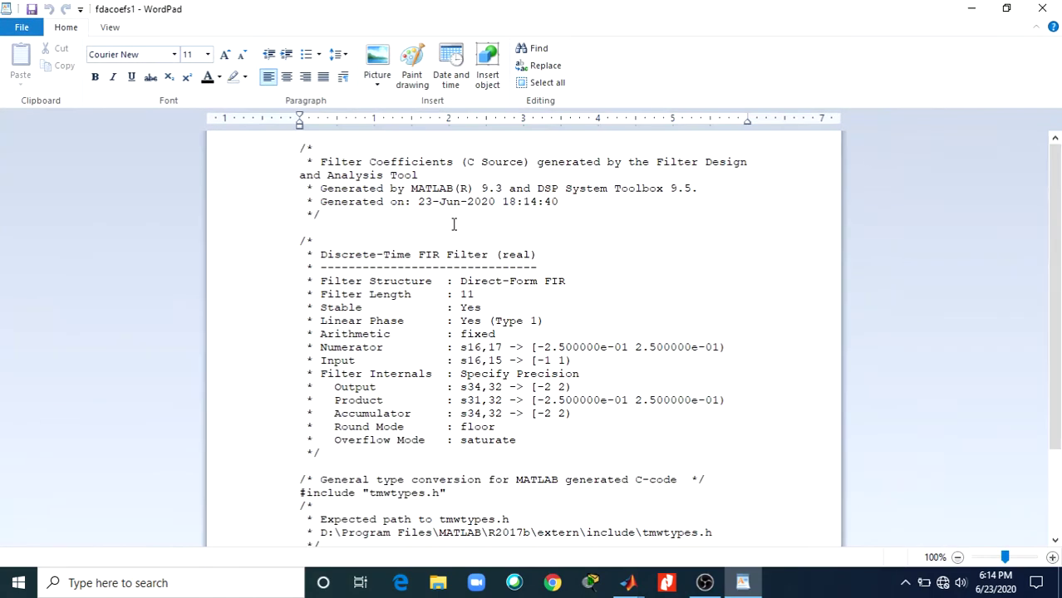
Step: Examine the header file's filter structure, numerator format and int32_T coefficient array, and close the file
click(454, 225)
drag(463, 283, 559, 290)
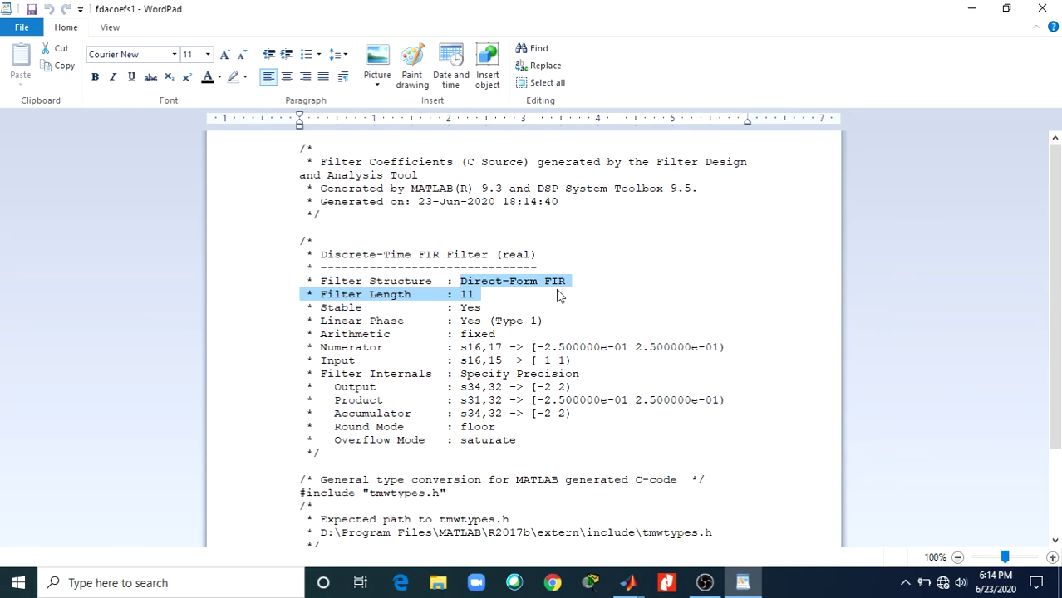
drag(481, 347, 301, 348)
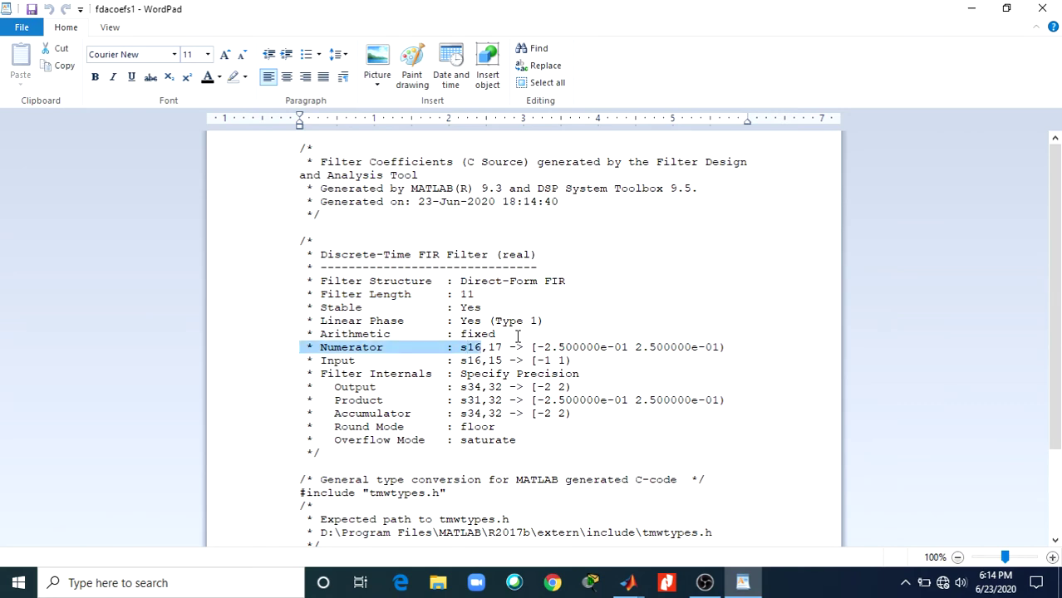
key(Down)
key(Down)
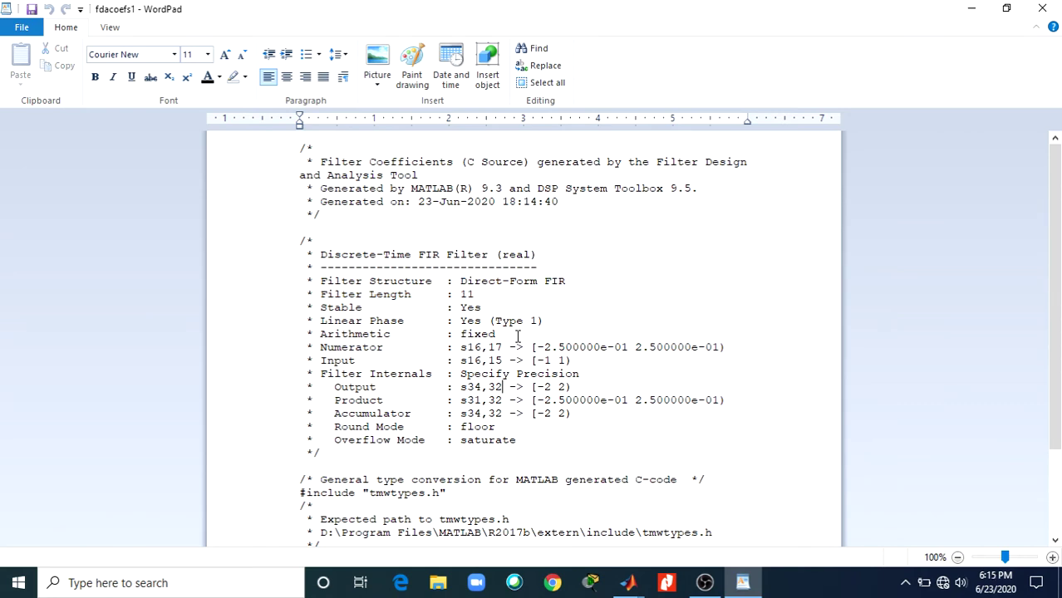
key(Down)
key(Down)
key(Down)
key(Down)
key(Down)
key(Down)
key(Down)
key(Down)
key(Down)
key(Down)
key(Down)
key(Down)
key(Down)
key(Down)
key(Down)
key(Down)
key(Down)
key(Down)
key(Down)
key(Down)
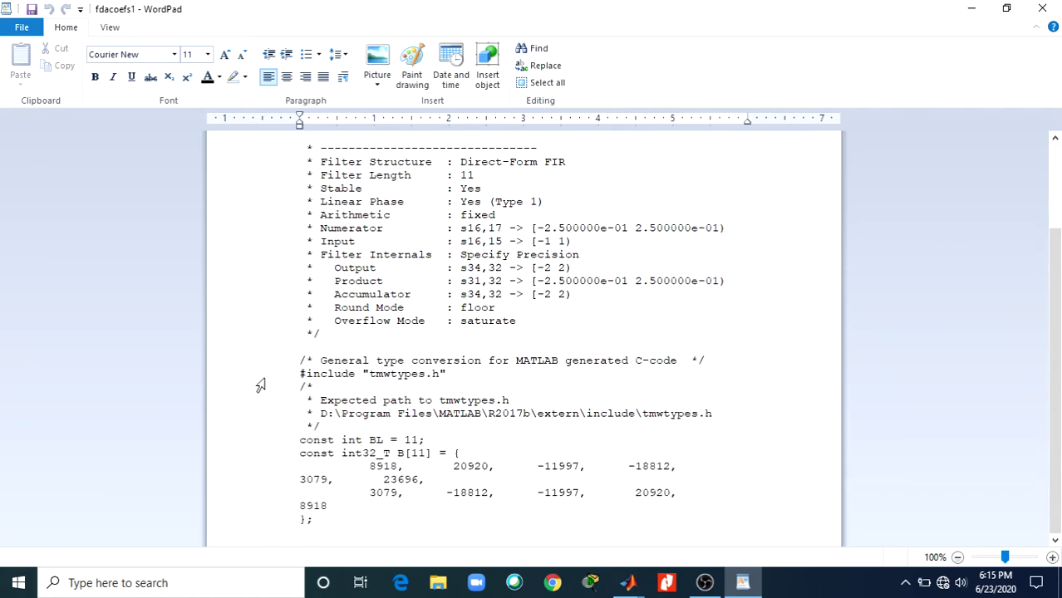
drag(321, 453, 471, 504)
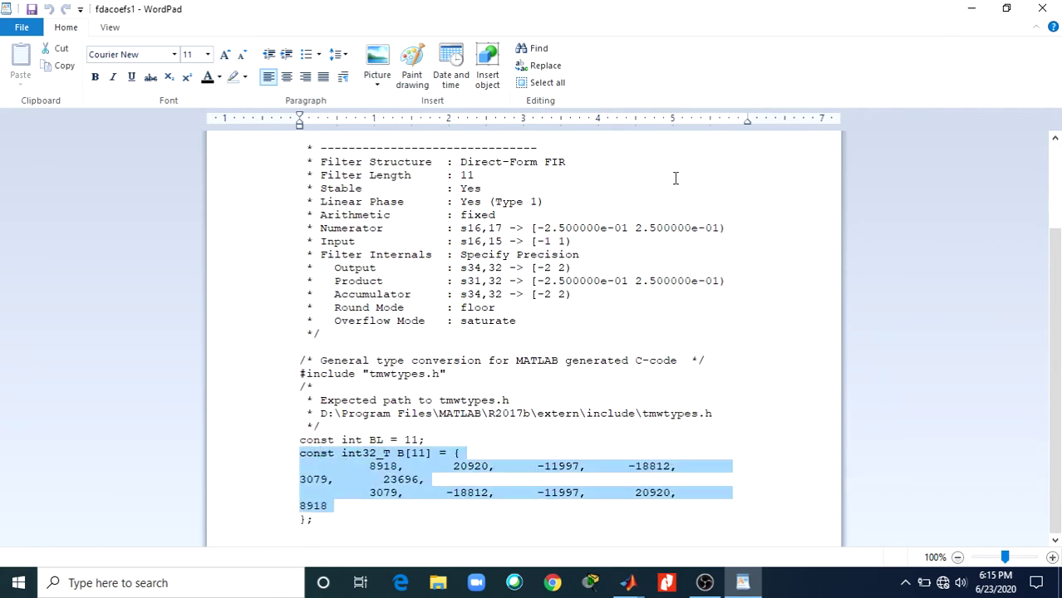
click(1042, 8)
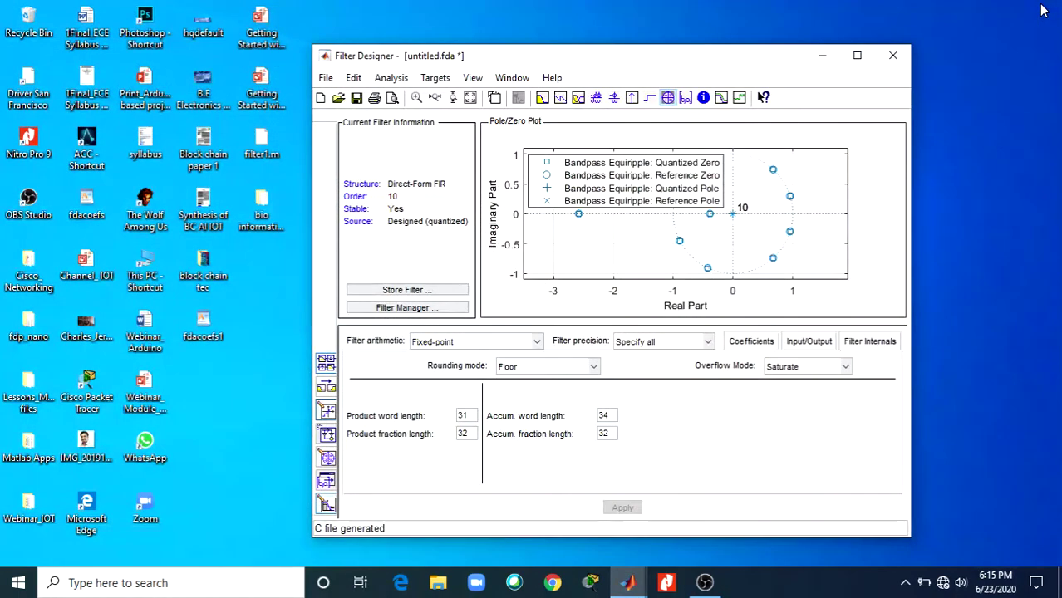
Step: Export the quantized coefficients as a XILINX .COE file named untitled1 on the Desktop
click(428, 78)
click(456, 121)
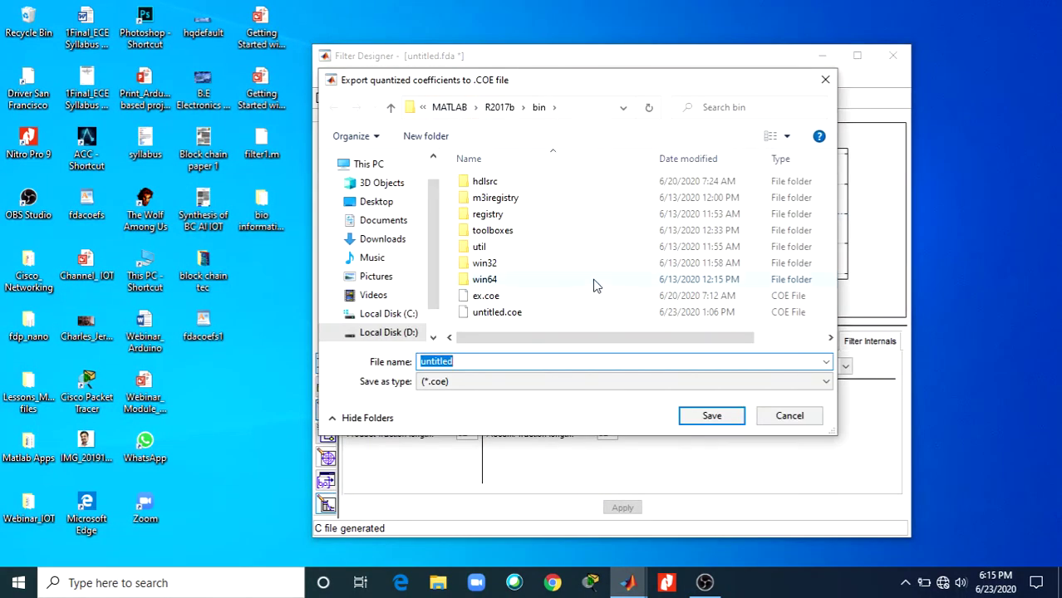
click(381, 202)
click(457, 362)
double_click(457, 361)
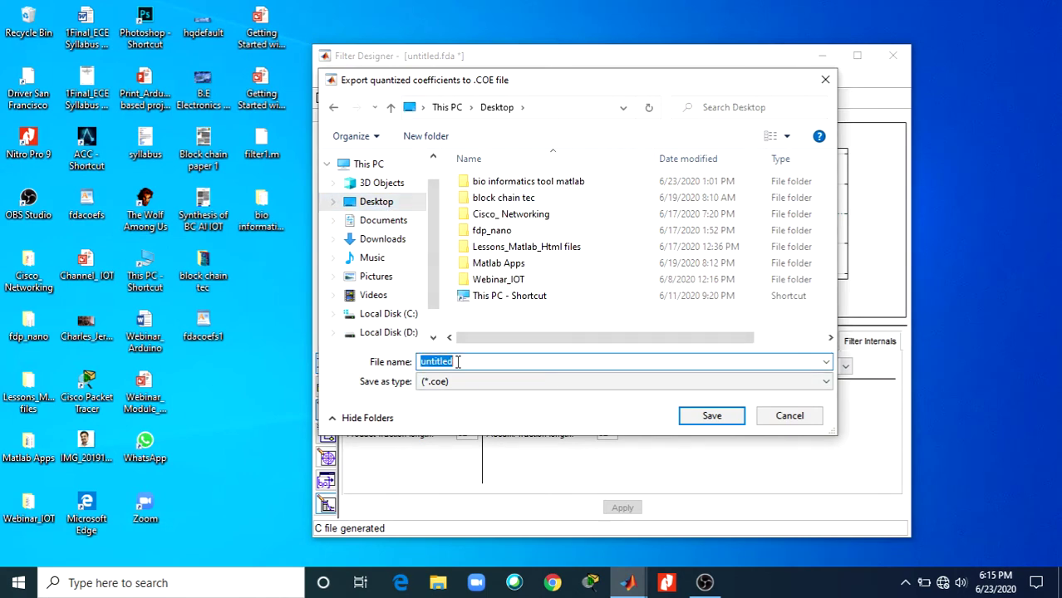
click(457, 361)
click(705, 420)
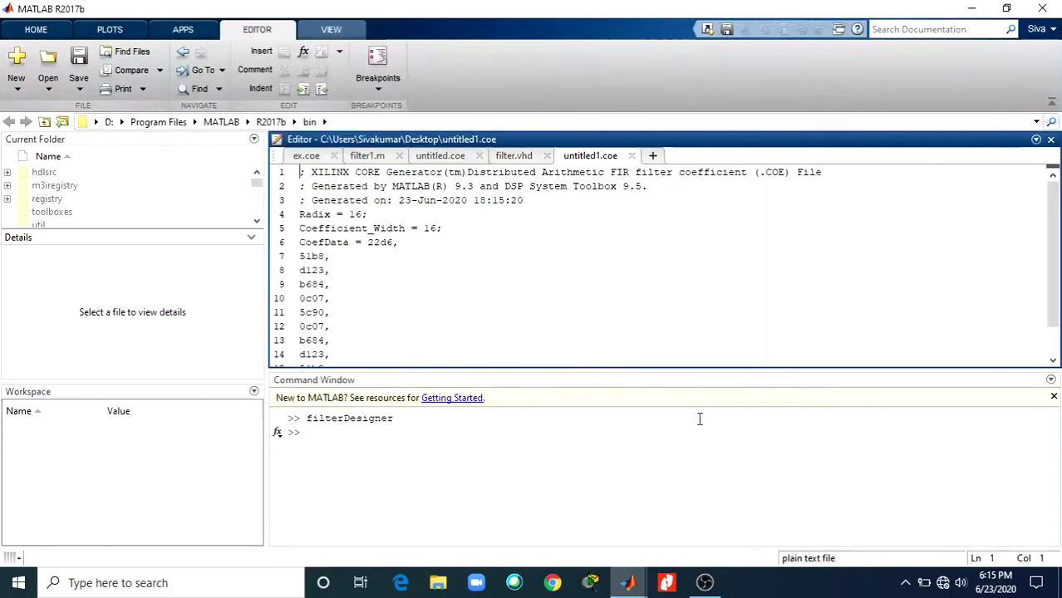
Step: Examine the header lines, radix, coefficient width and coefficient data in the exported untitled1.coe file
click(470, 268)
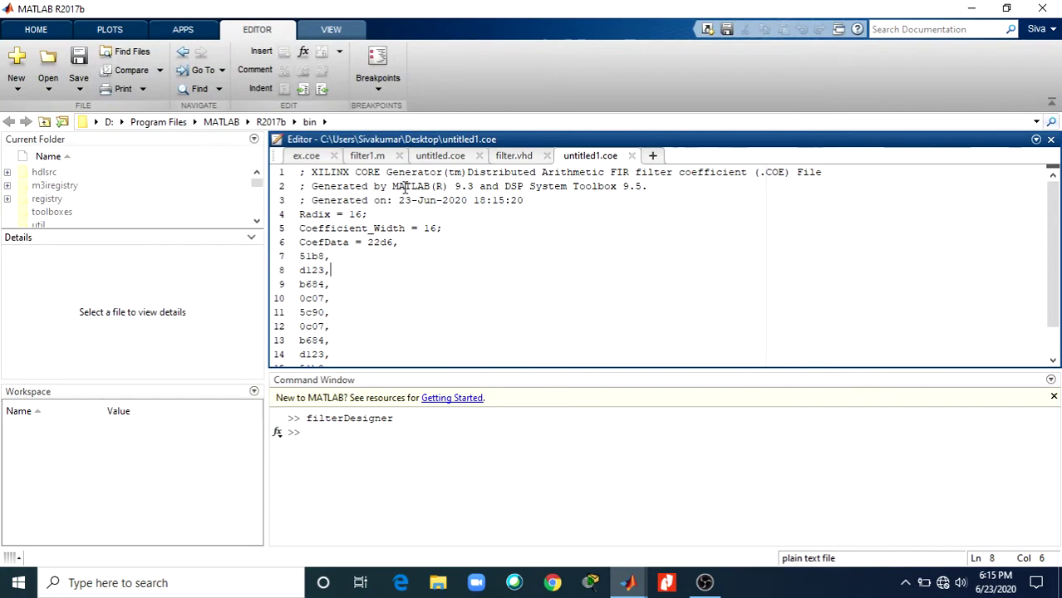
drag(355, 190, 389, 301)
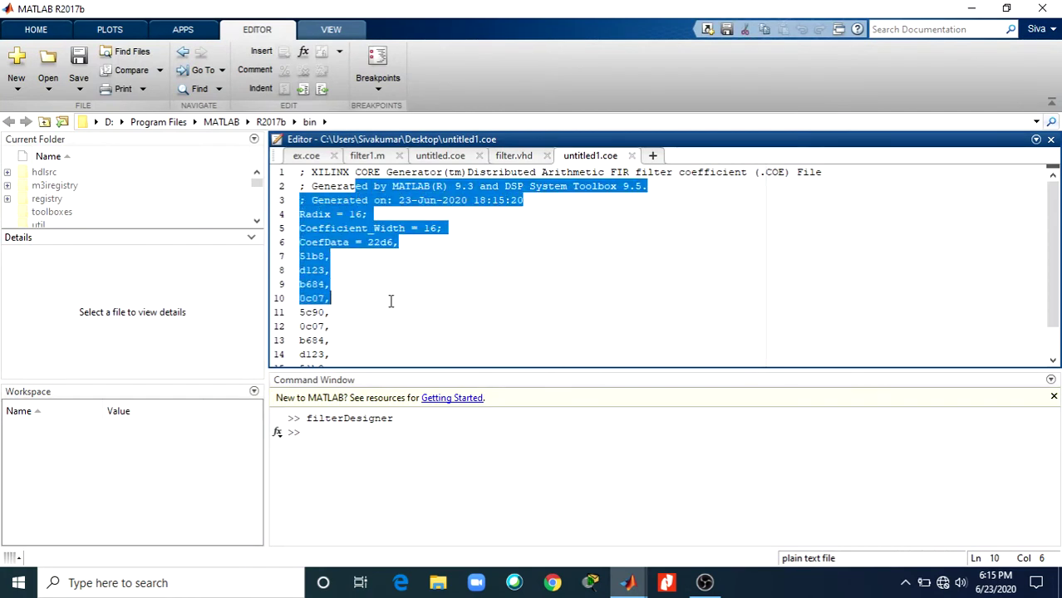
click(451, 294)
key(Down)
key(Down)
key(Down)
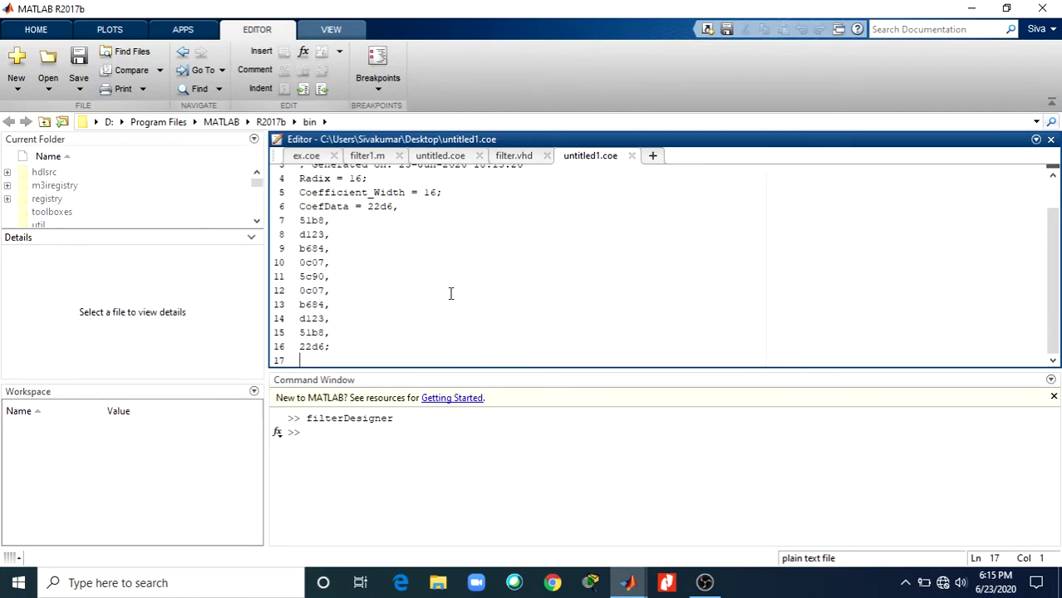
Step: Return to Filter Designer, open the HDL generation settings, keep VHDL as the language, and enable Generate MATLAB code
key(alt+Tab)
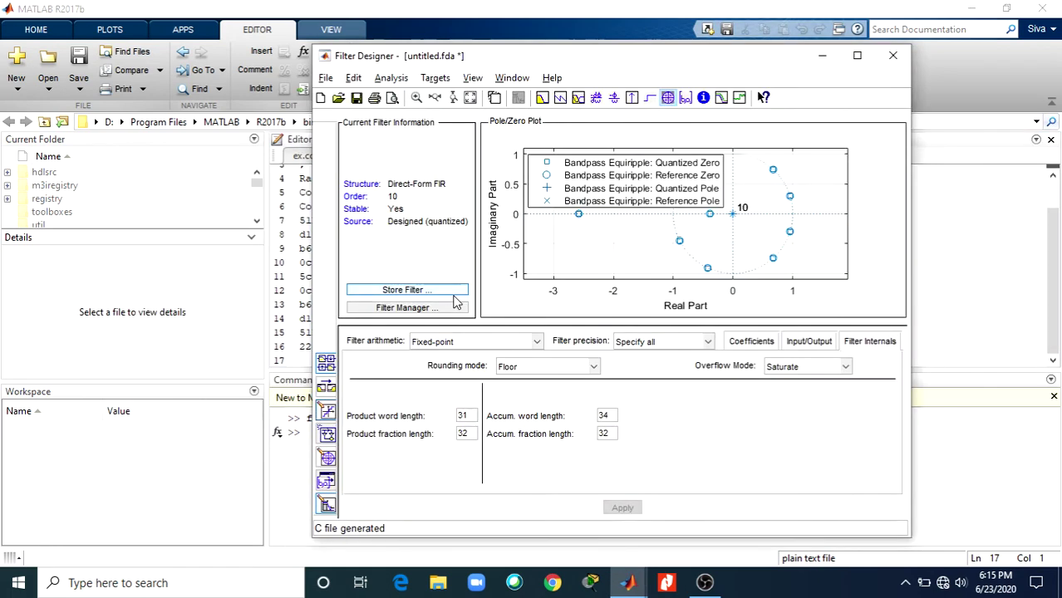
click(436, 79)
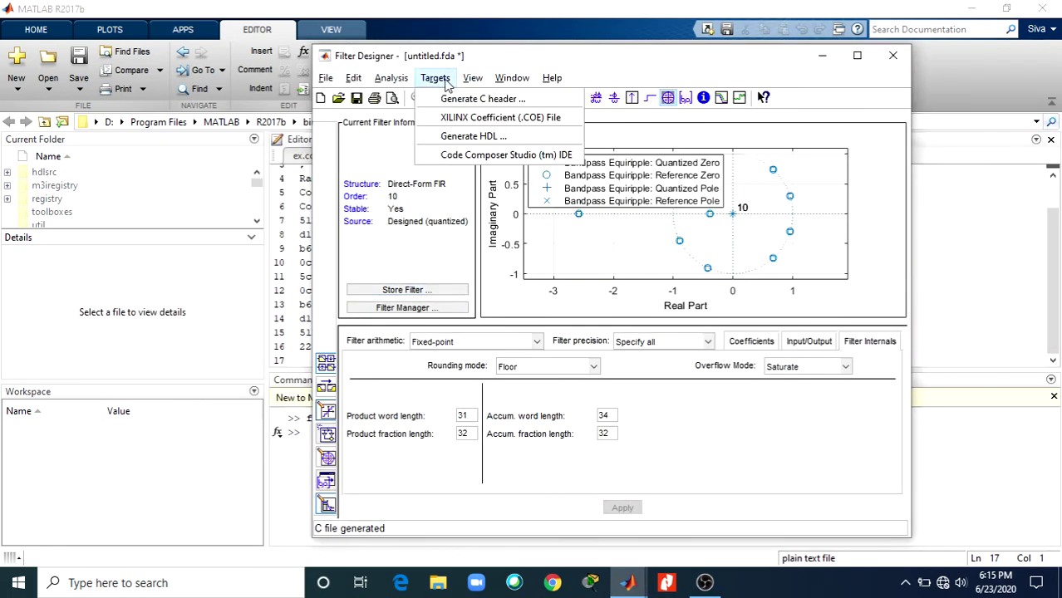
click(463, 138)
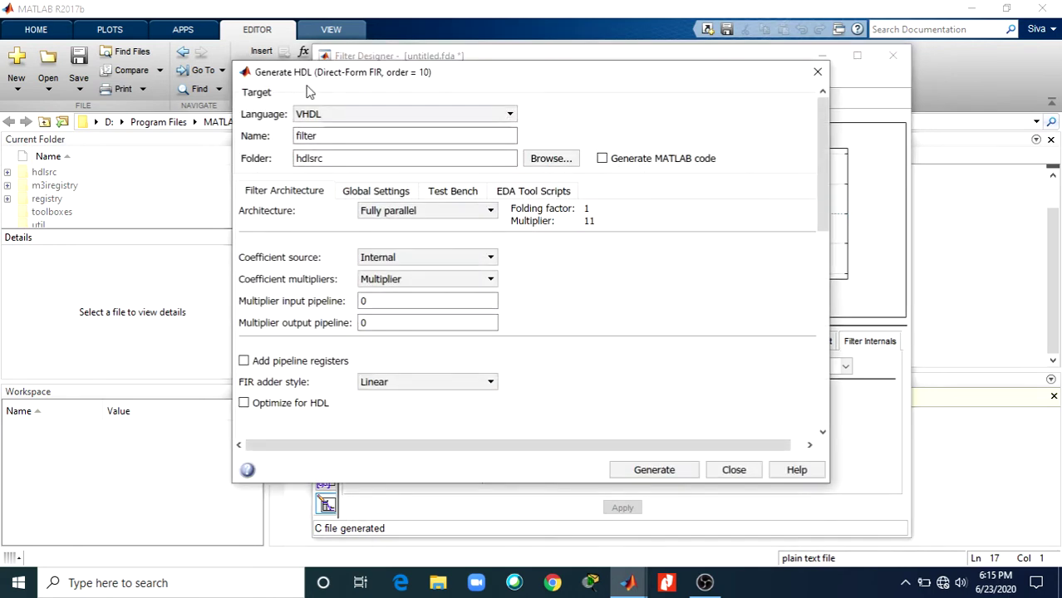
drag(295, 79, 410, 95)
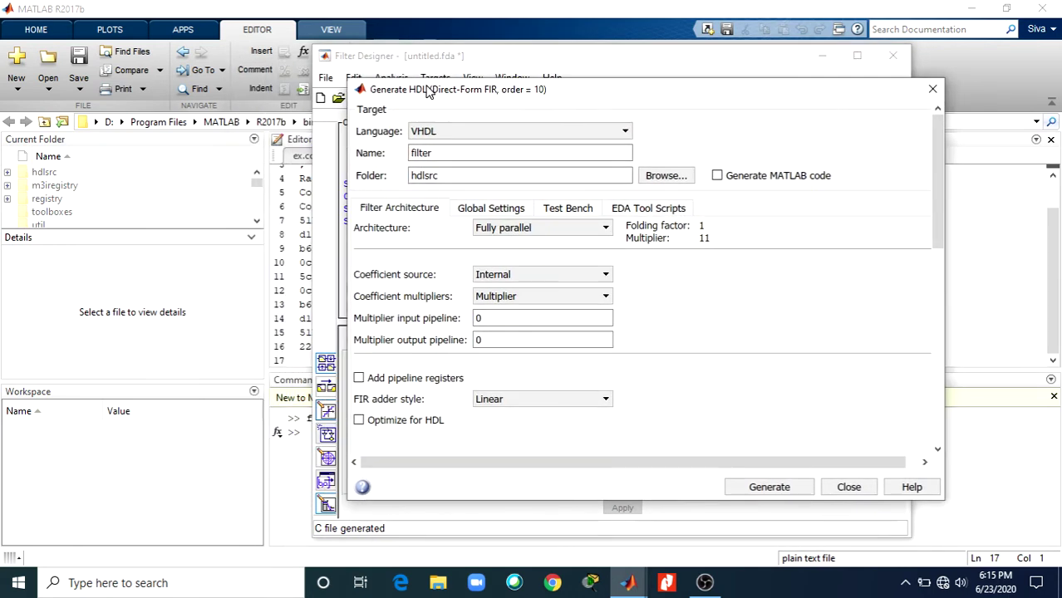
click(446, 133)
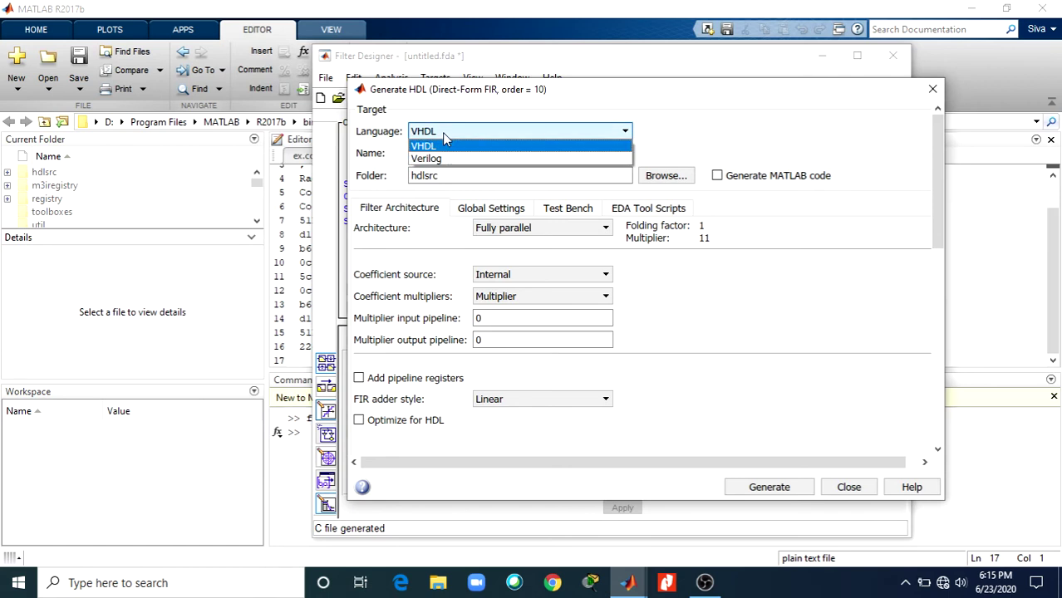
click(438, 146)
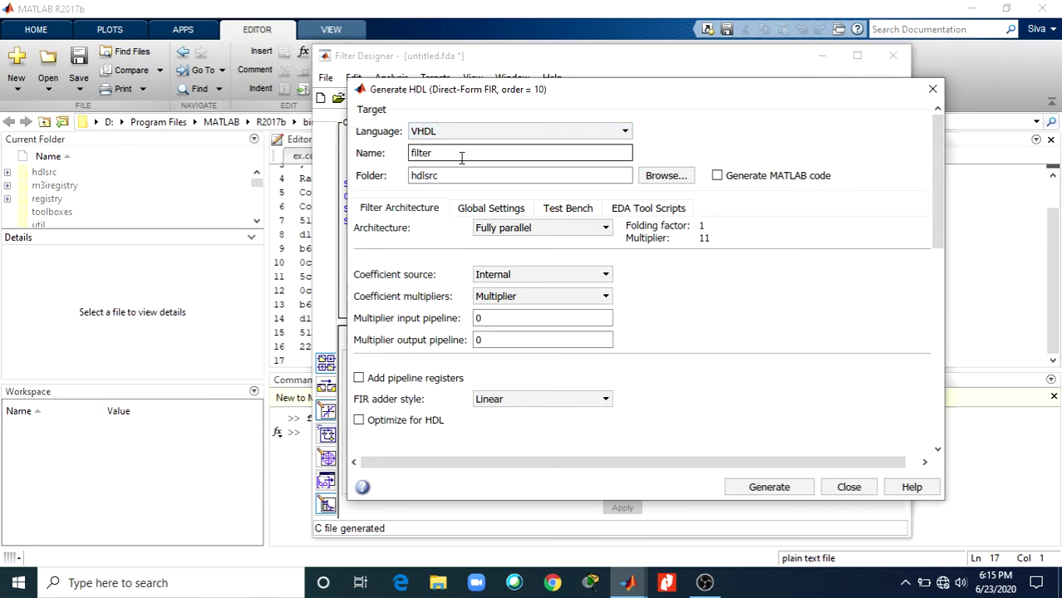
click(458, 173)
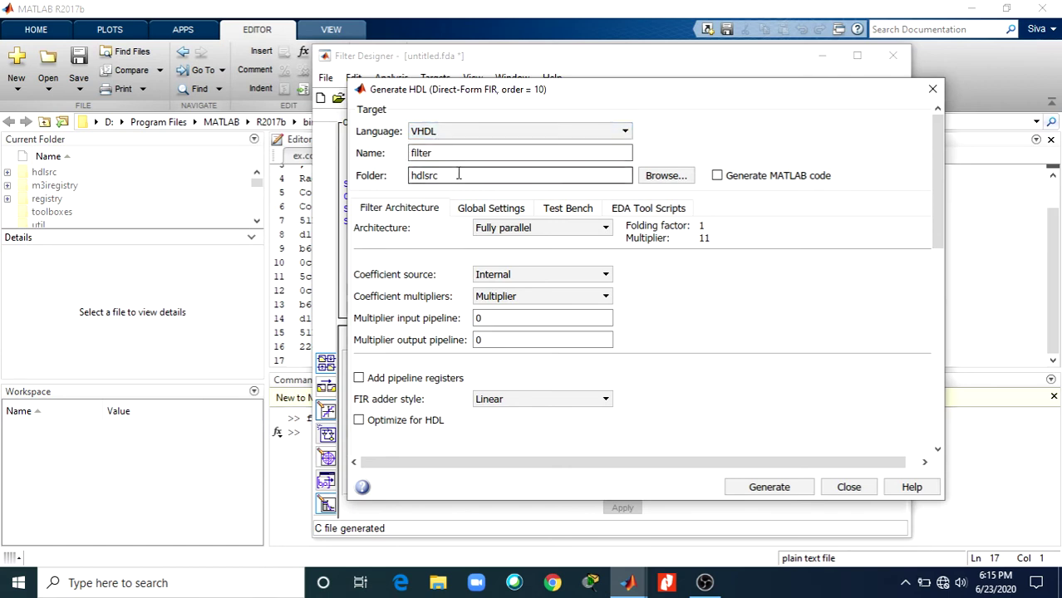
click(717, 176)
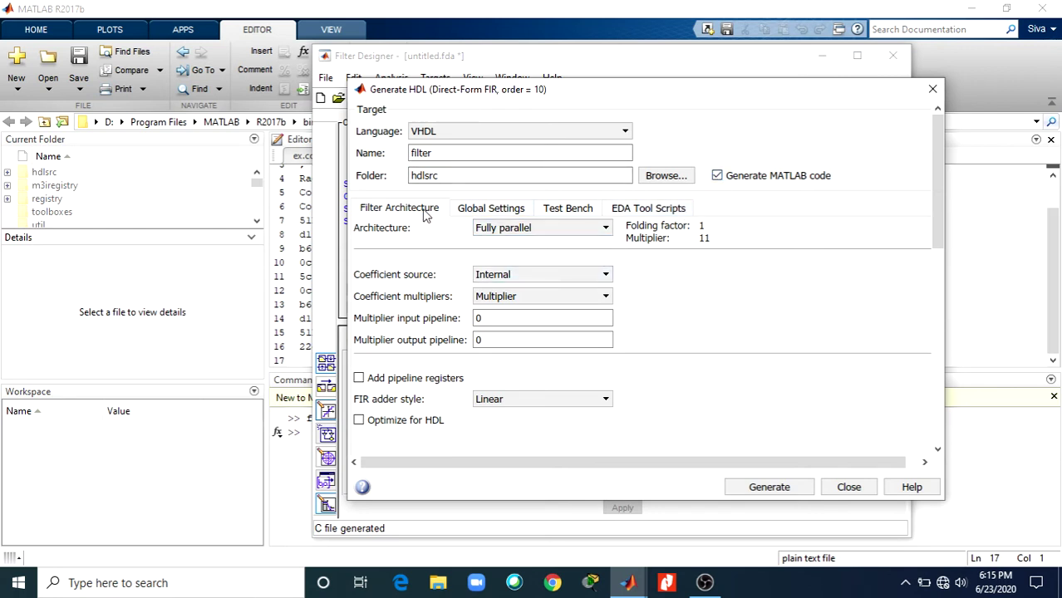
Step: Check the available coefficient source and coefficient multiplier options of the HDL filter architecture, keeping Internal and Multiplier
click(530, 276)
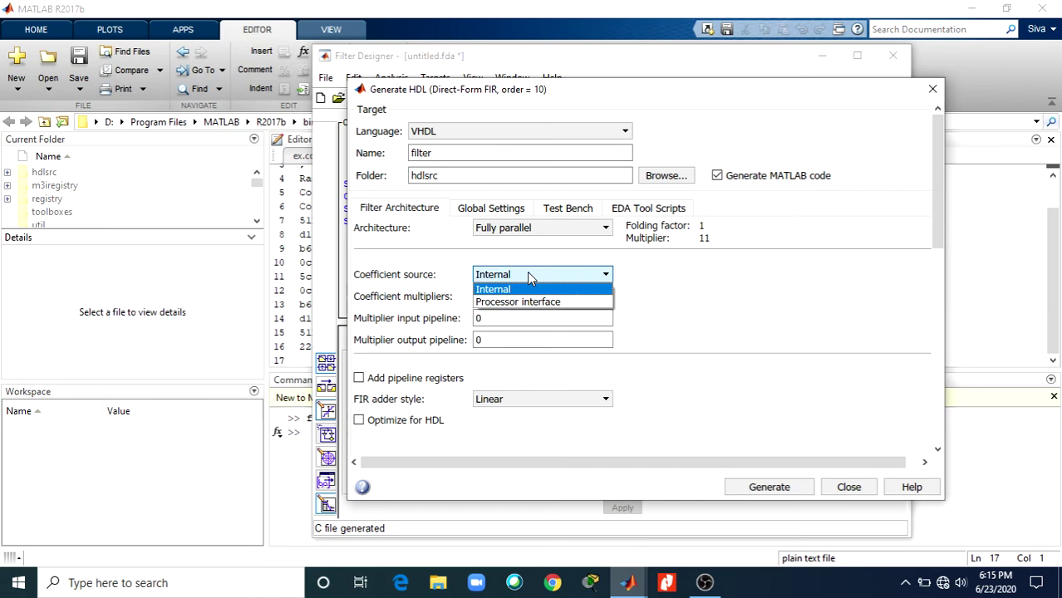
click(527, 272)
click(510, 297)
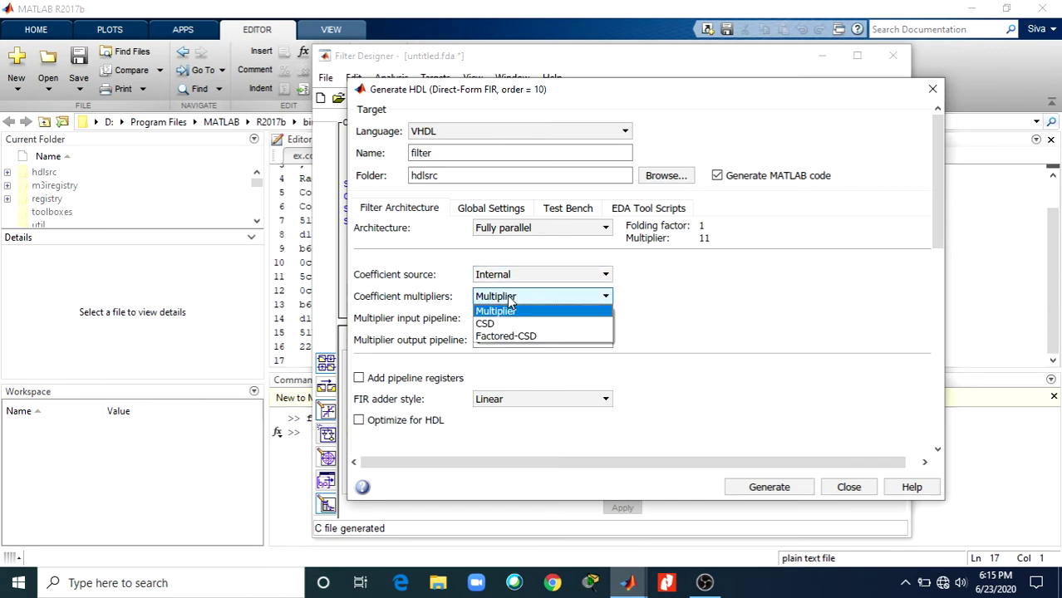
click(508, 299)
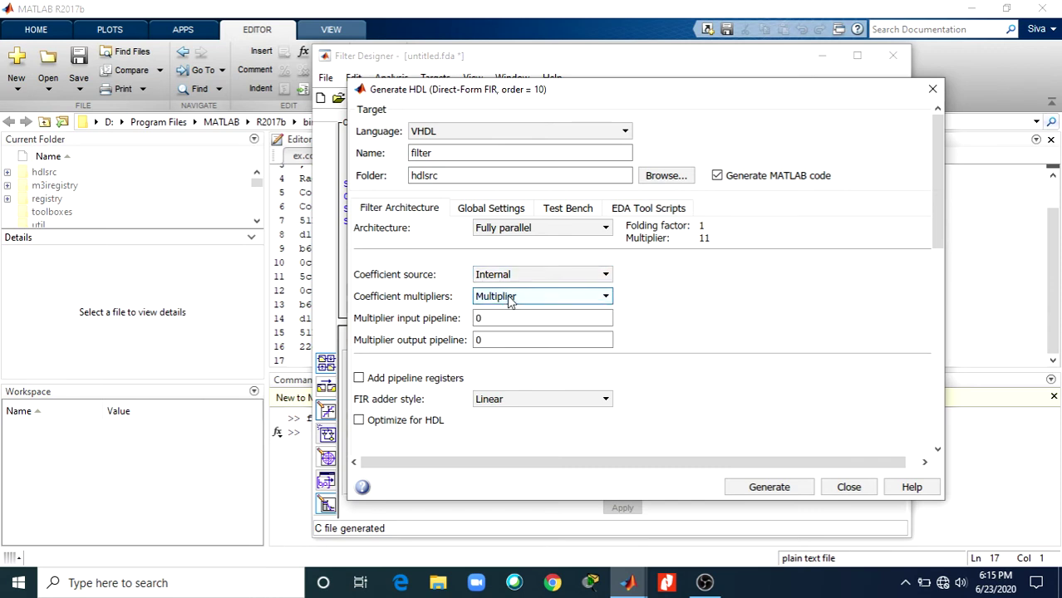
Step: Review the global HDL settings for reset, clock and naming, and display the test bench settings
click(474, 211)
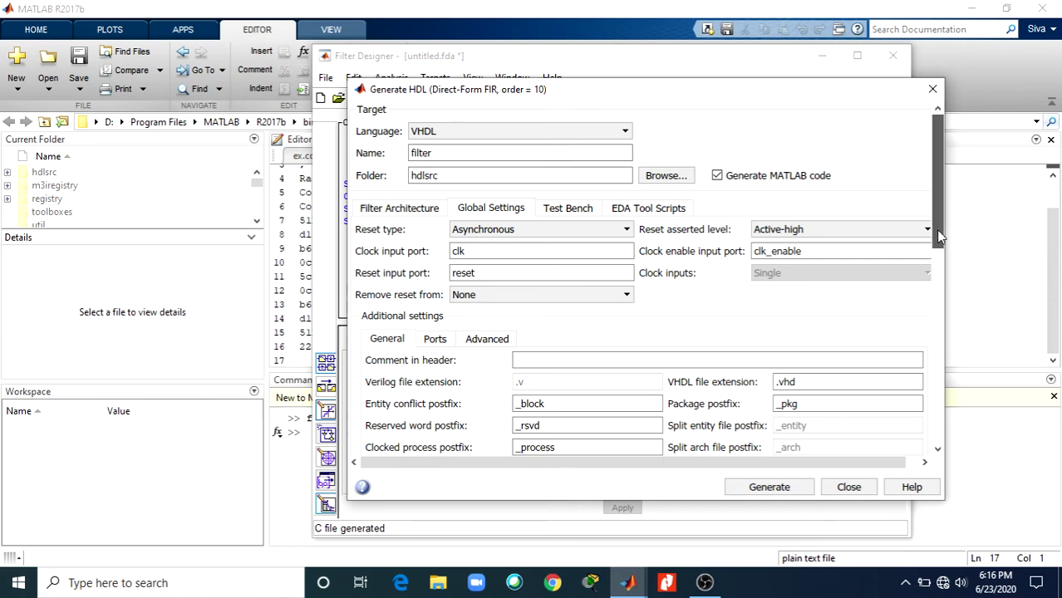
drag(936, 230, 941, 271)
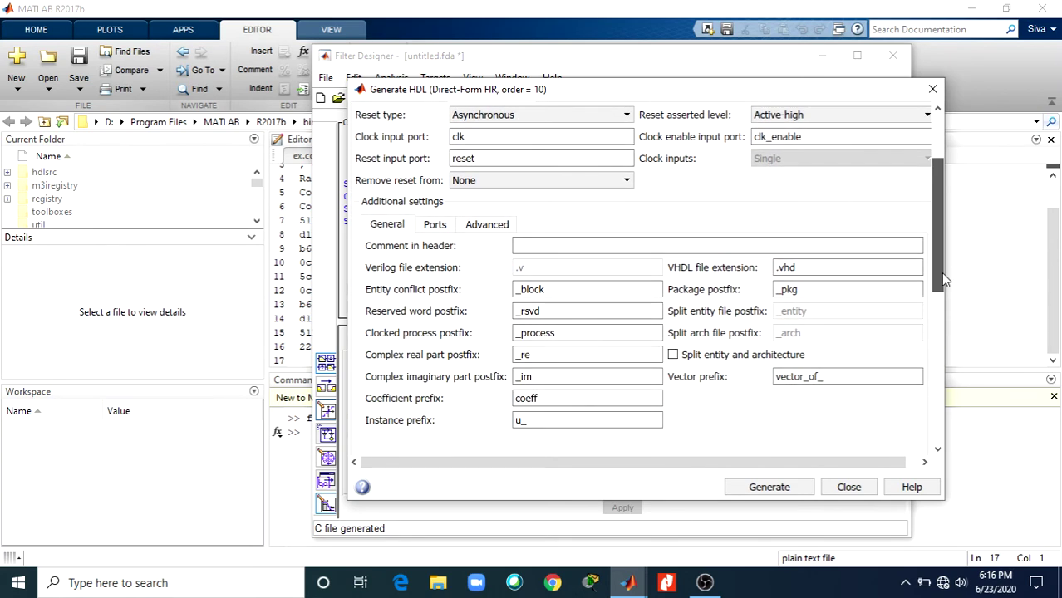
drag(941, 271, 937, 153)
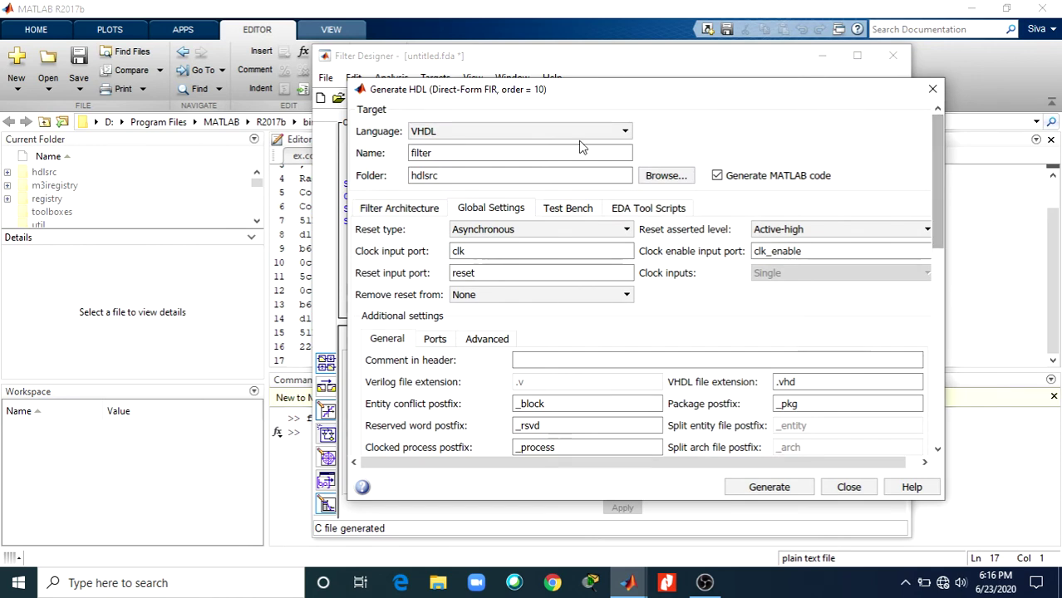
click(570, 213)
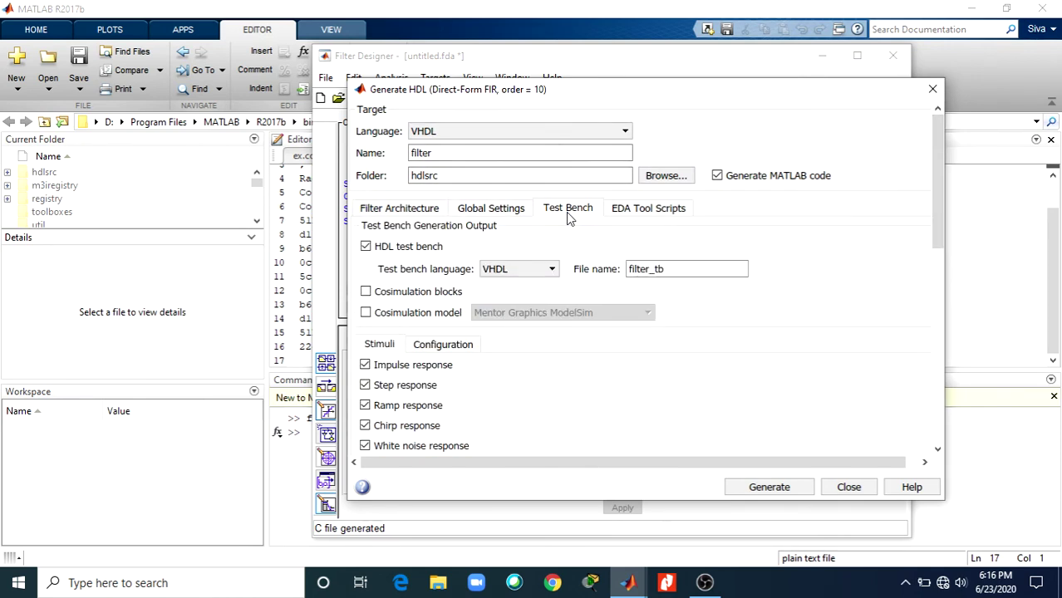
Step: Check the test bench language options, keeping VHDL, and review the test bench stimuli and configuration settings
click(552, 273)
click(551, 273)
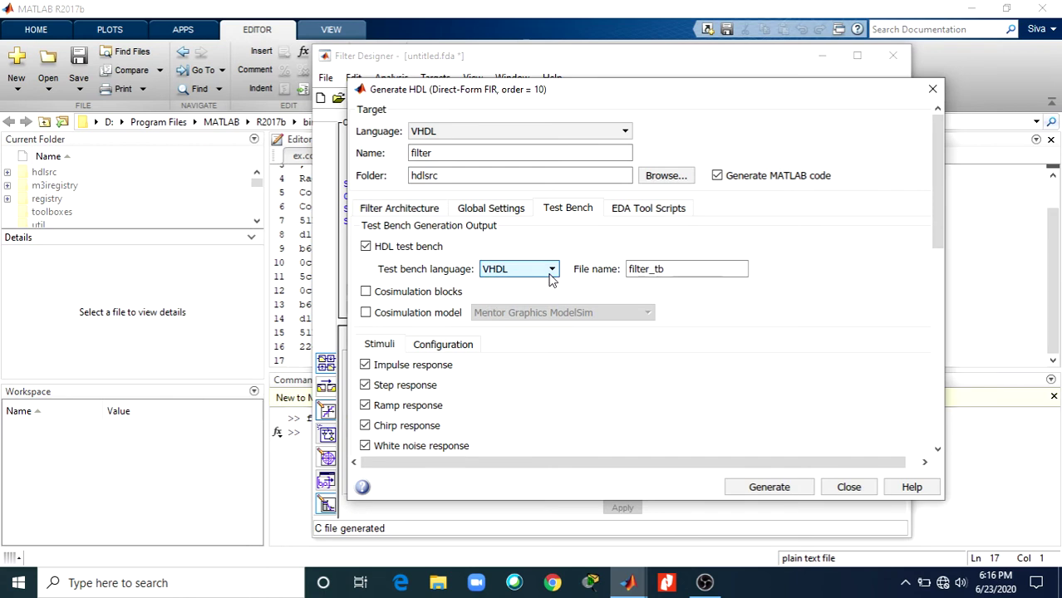
click(637, 278)
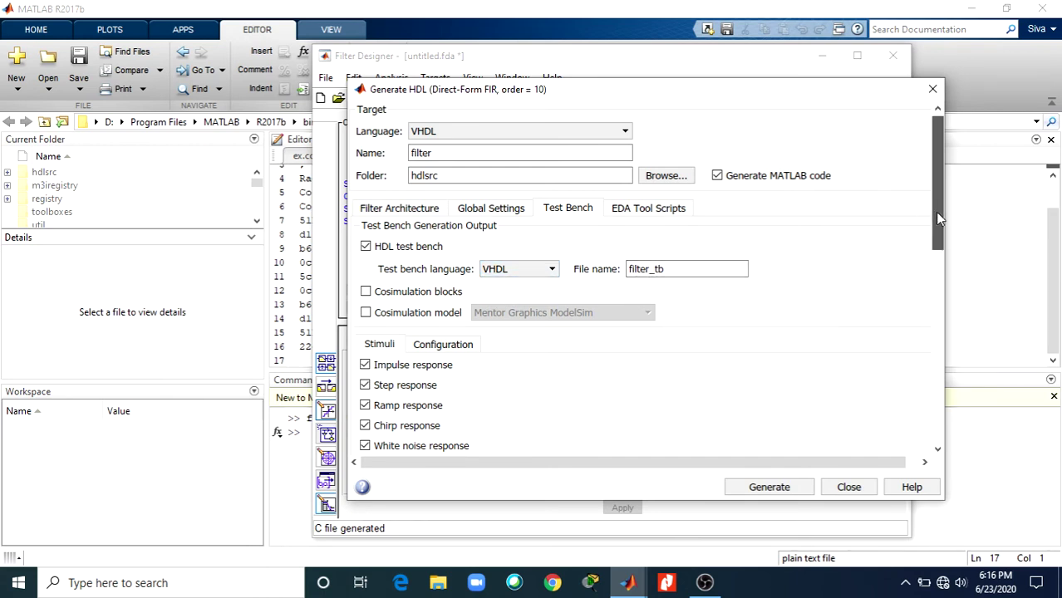
drag(937, 219, 951, 288)
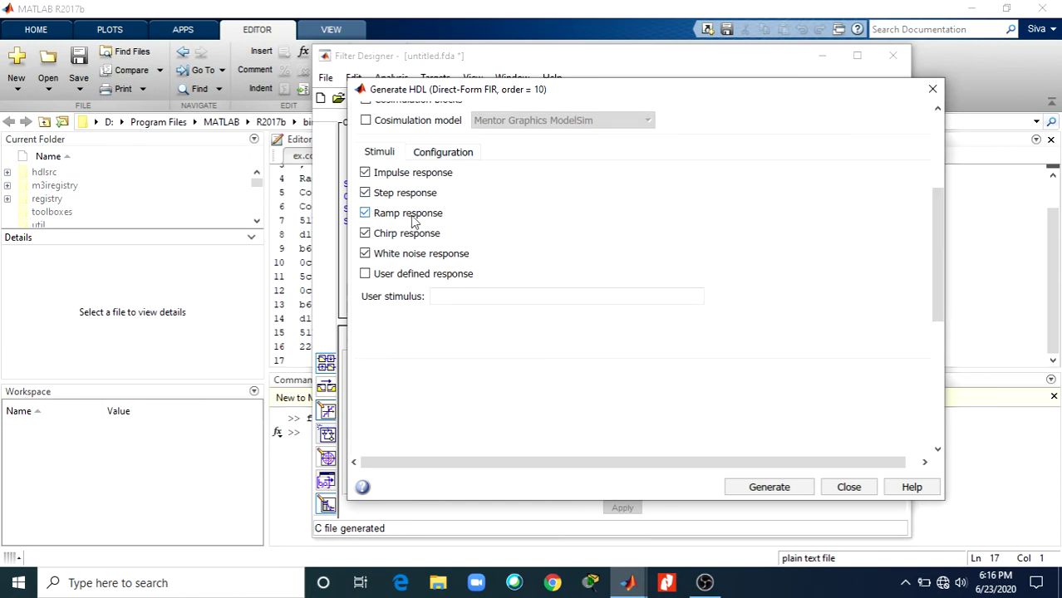
click(435, 153)
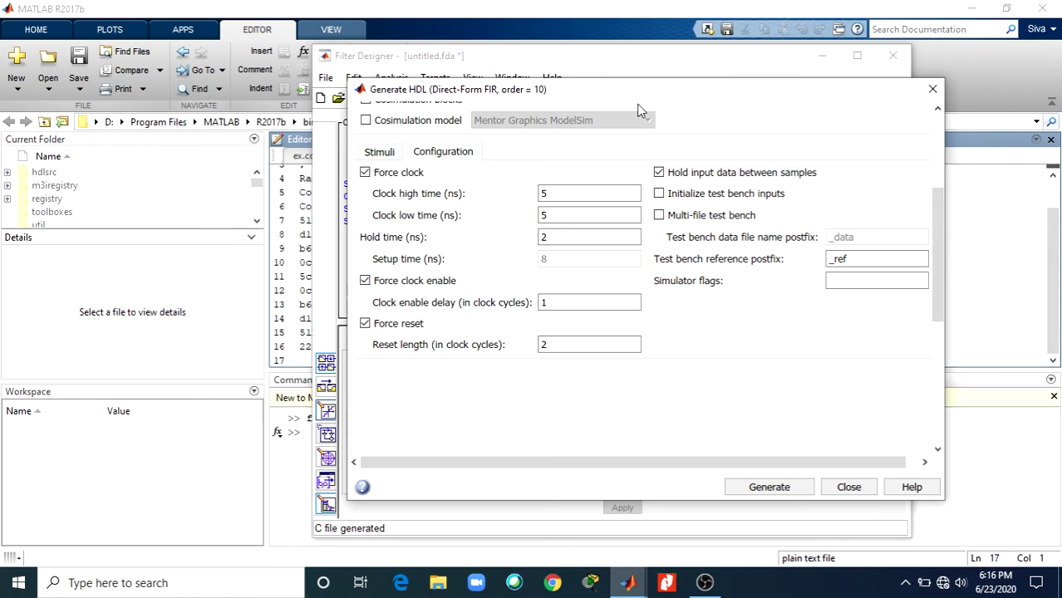
Step: Generate the VHDL code with its test bench and open the generated filter_tb.vhd file in the MATLAB editor
click(769, 487)
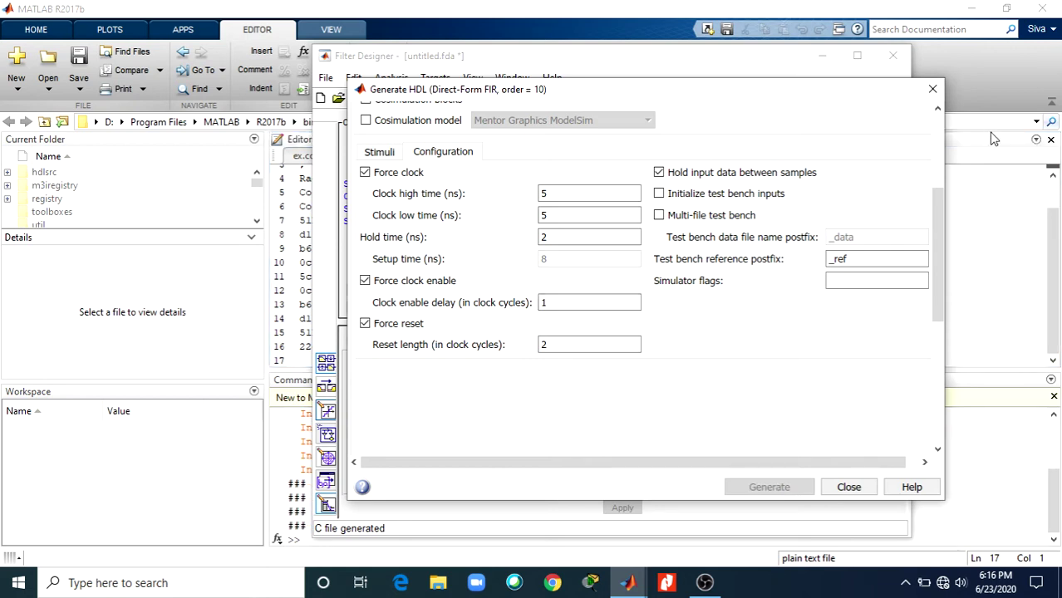
click(987, 211)
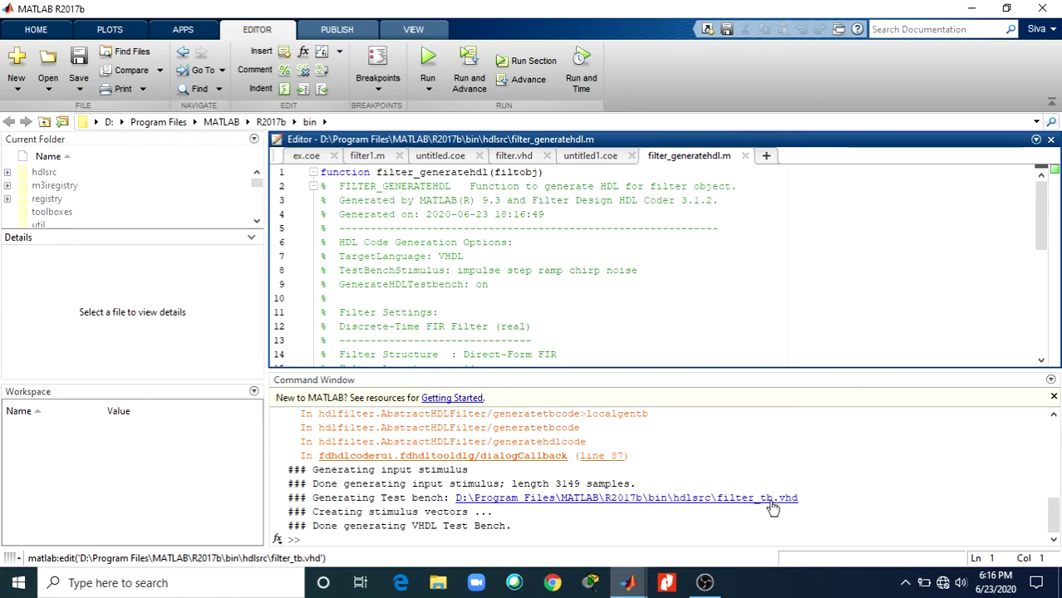
click(534, 502)
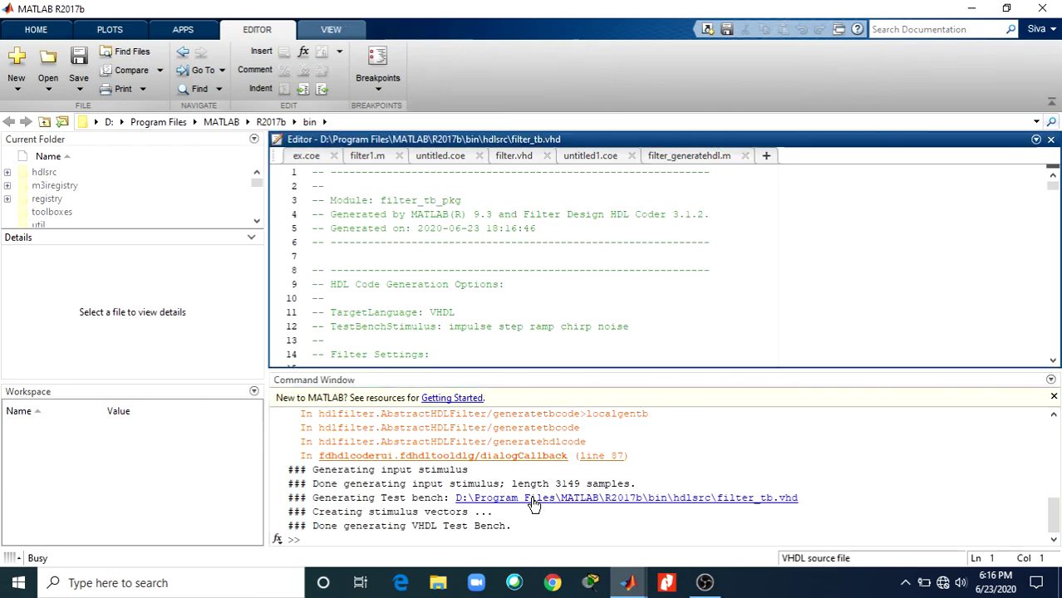
Step: Examine the filter settings, type definitions, function and procedure declarations, and package body code in filter_tb.vhd
click(530, 286)
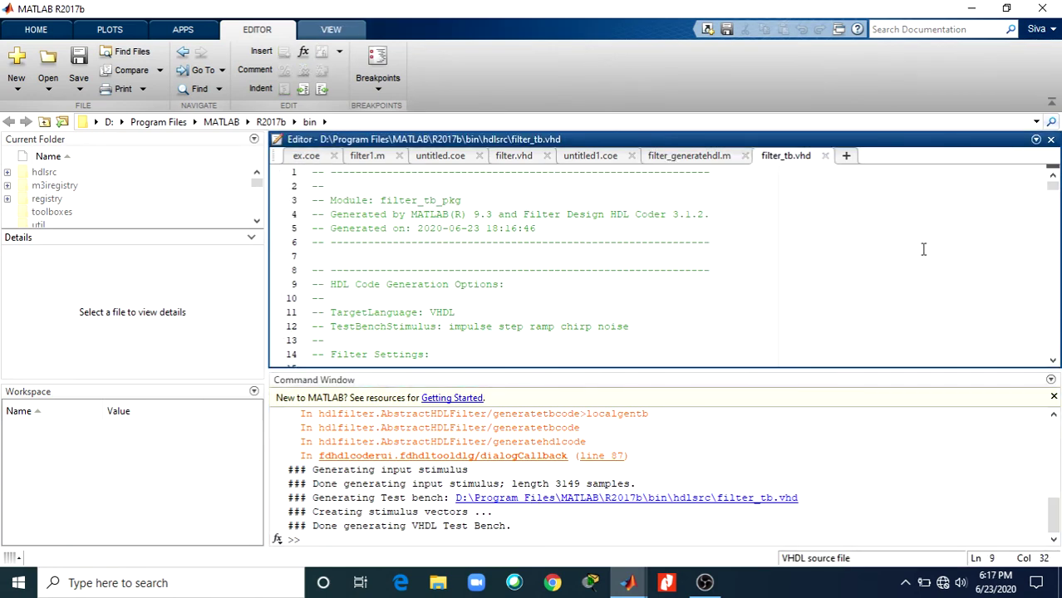
mouse_move(1053, 174)
mouse_down()
mouse_move(1054, 216)
mouse_move(1054, 188)
mouse_up()
key(Down)
key(Down)
key(Down)
key(Down)
key(Down)
key(Down)
key(Down)
key(Down)
key(Down)
key(Down)
key(Down)
key(Down)
key(Down)
key(Down)
key(Down)
key(Down)
key(Down)
key(Down)
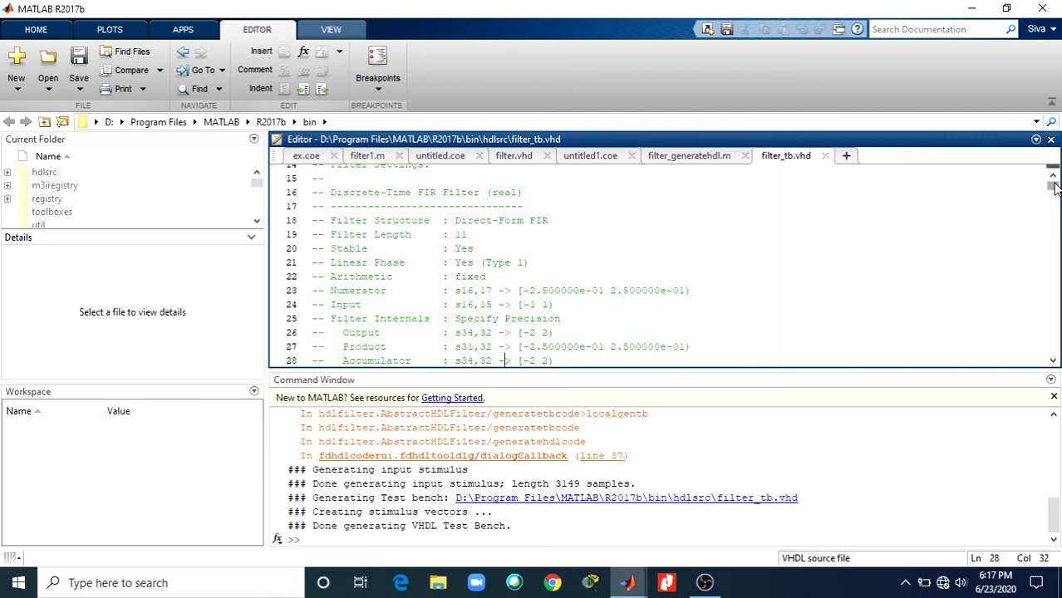
key(Down)
key(Down)
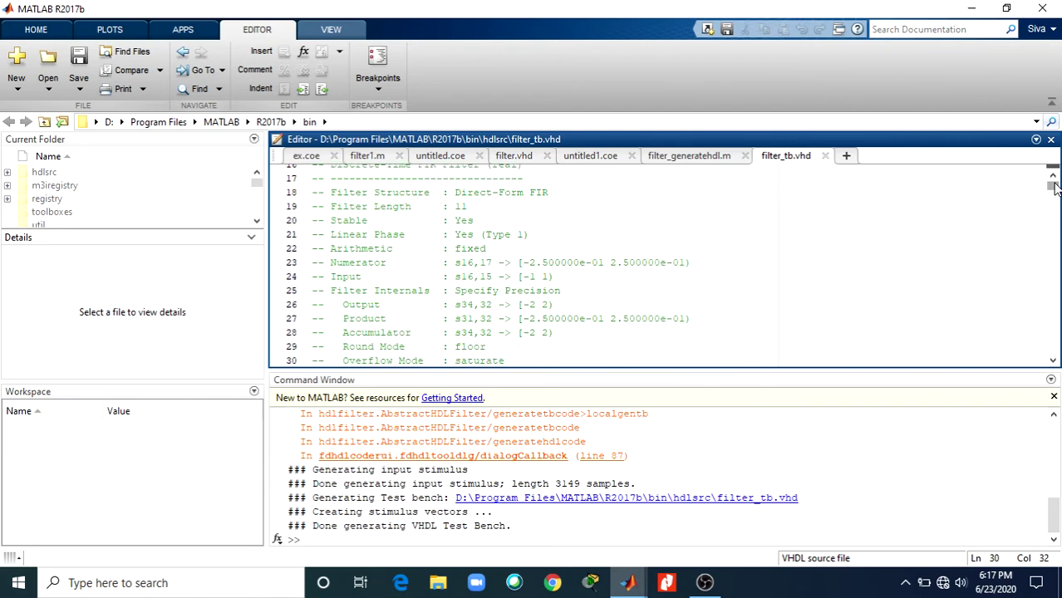
key(Down)
key(Down)
key(Down)
key(Down)
key(Down)
key(Down)
key(Down)
key(Down)
key(Down)
key(Down)
key(Down)
key(Down)
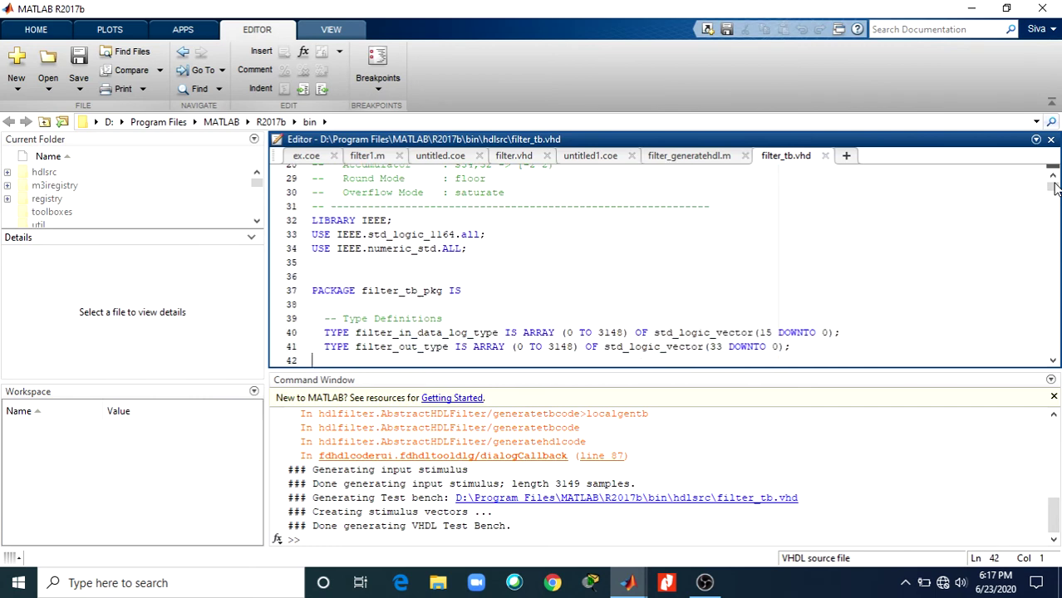
key(Down)
key(Down)
key(Down)
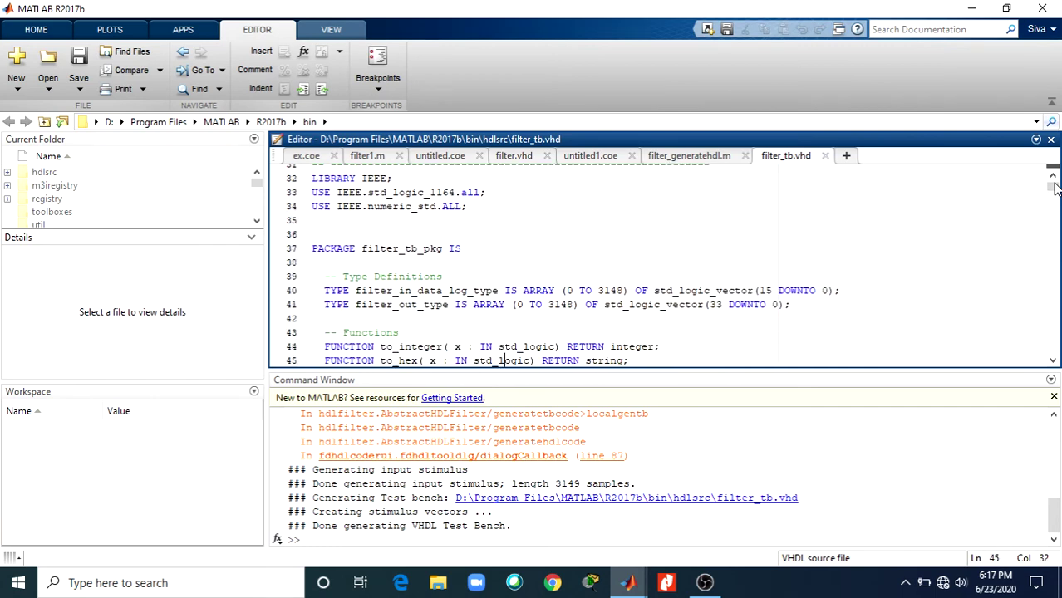
key(Down)
key(Down)
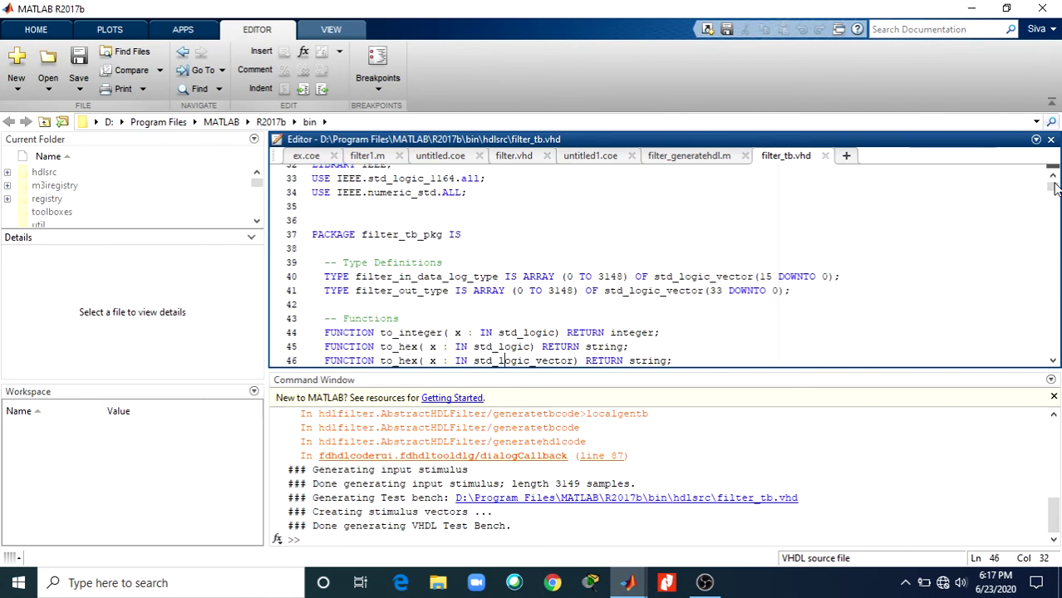
key(Down)
key(Down)
key(Down)
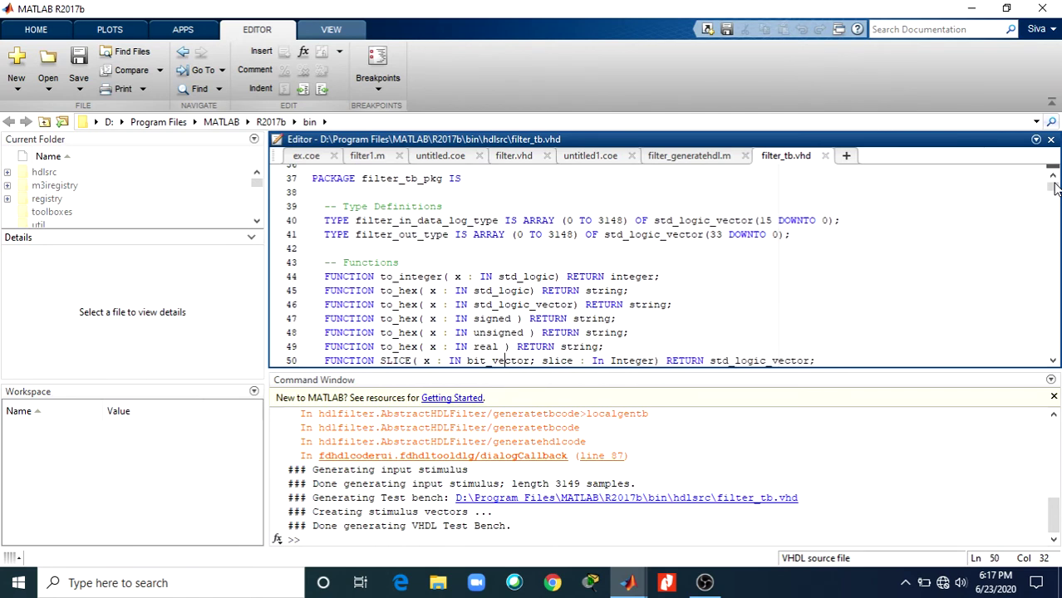
key(Down)
key(Down)
key(Down)
key(Down)
key(Down)
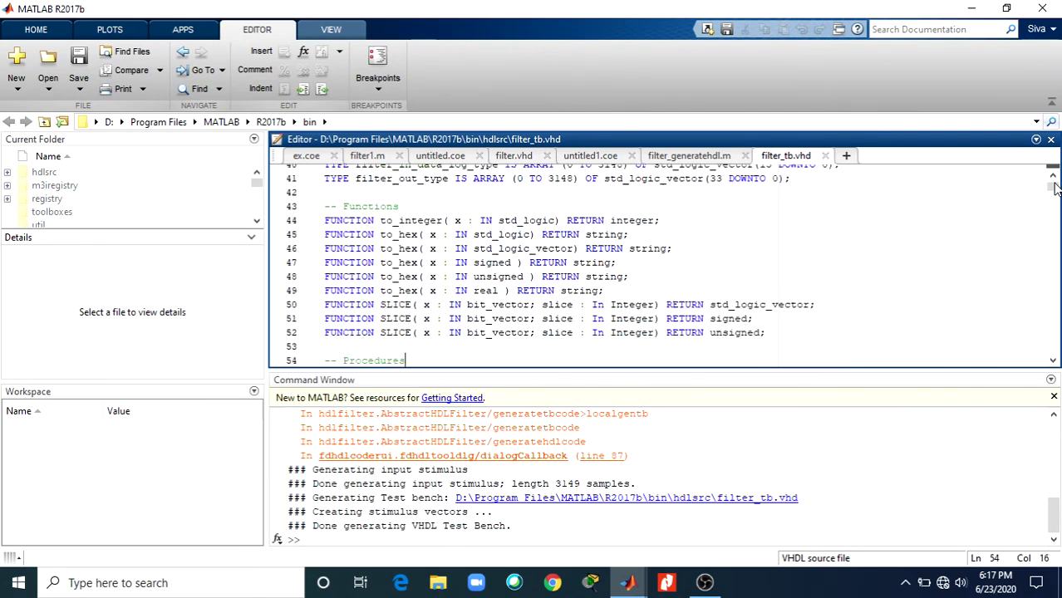
key(Down)
key(Down)
key(Down)
key(Down)
key(Down)
key(Down)
key(Down)
key(Down)
key(Down)
key(Down)
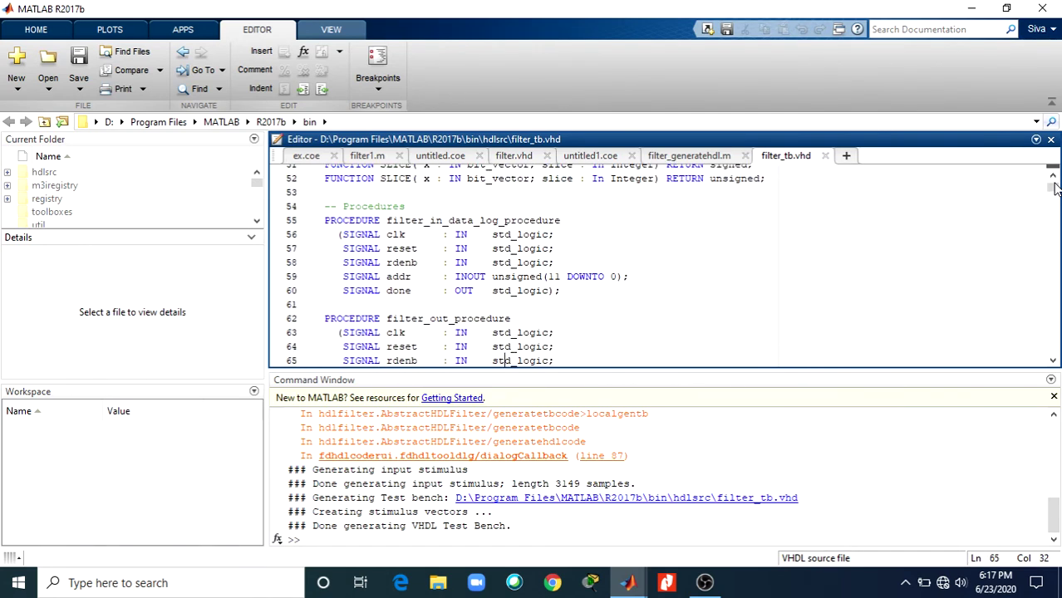
key(Down)
key(Down)
key(Down)
key(Down)
key(Down)
key(Down)
key(Down)
key(Down)
key(Down)
key(Down)
key(Down)
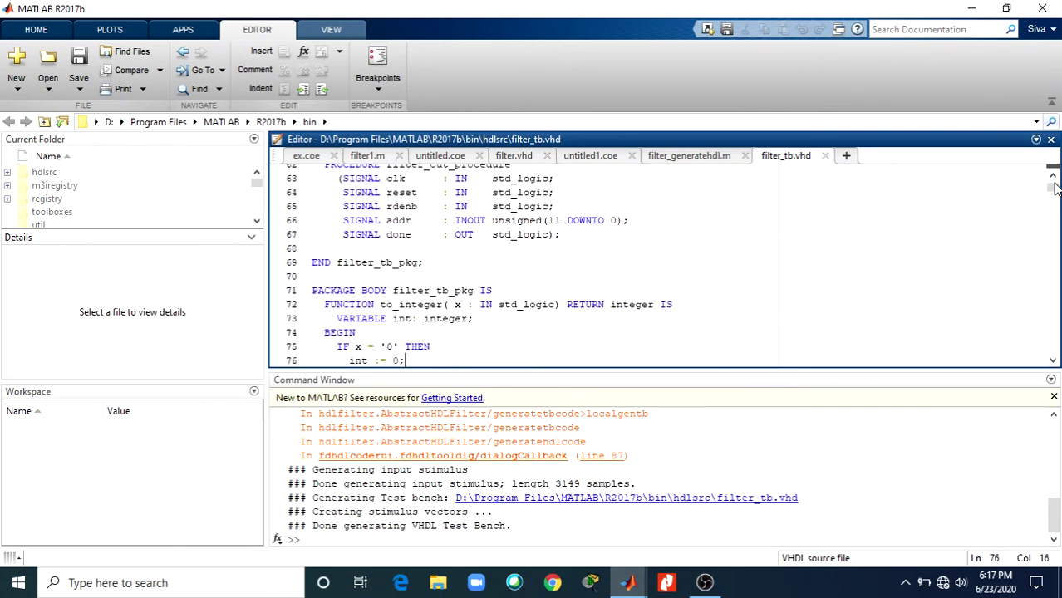
key(Down)
key(Down)
key(Down)
key(Down)
key(Down)
key(Down)
key(Down)
key(Down)
key(Down)
key(Down)
key(Down)
key(Down)
key(Down)
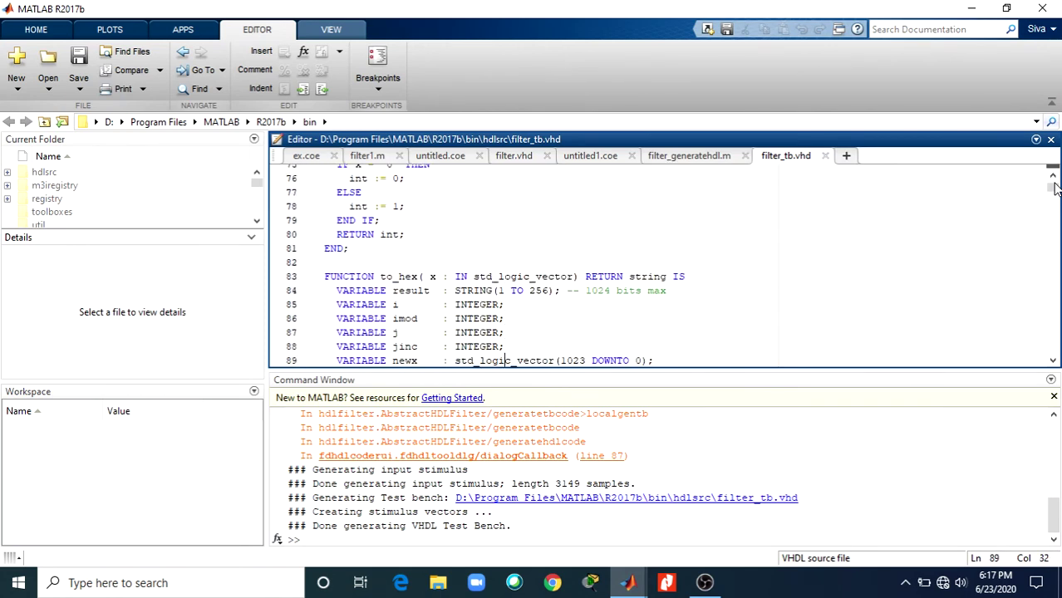
key(Down)
key(Down)
key(Down)
key(Down)
key(Down)
key(Down)
key(Down)
key(Down)
key(Down)
key(Down)
key(Down)
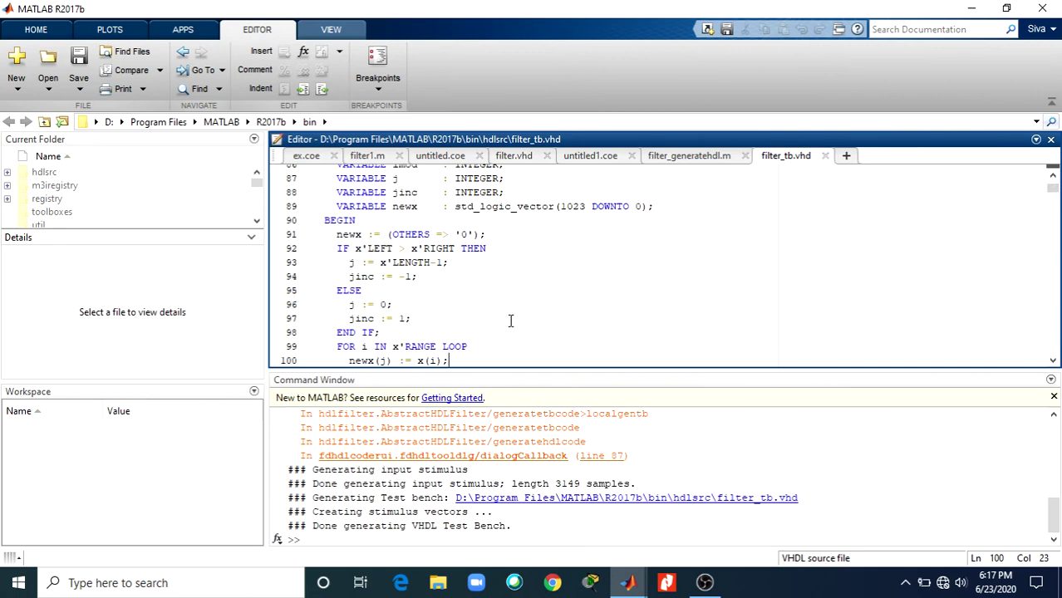
key(Down)
key(Down)
key(Down)
key(Down)
key(Down)
key(Down)
key(Down)
key(Down)
key(Down)
key(Down)
key(Down)
key(Down)
key(Down)
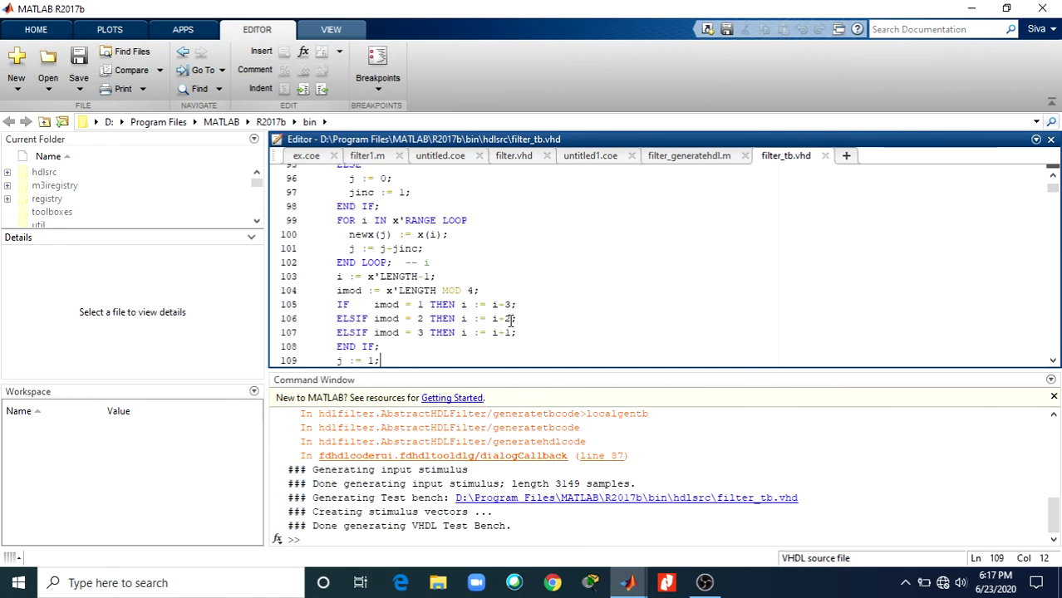
key(Down)
key(Down)
key(Down)
key(Down)
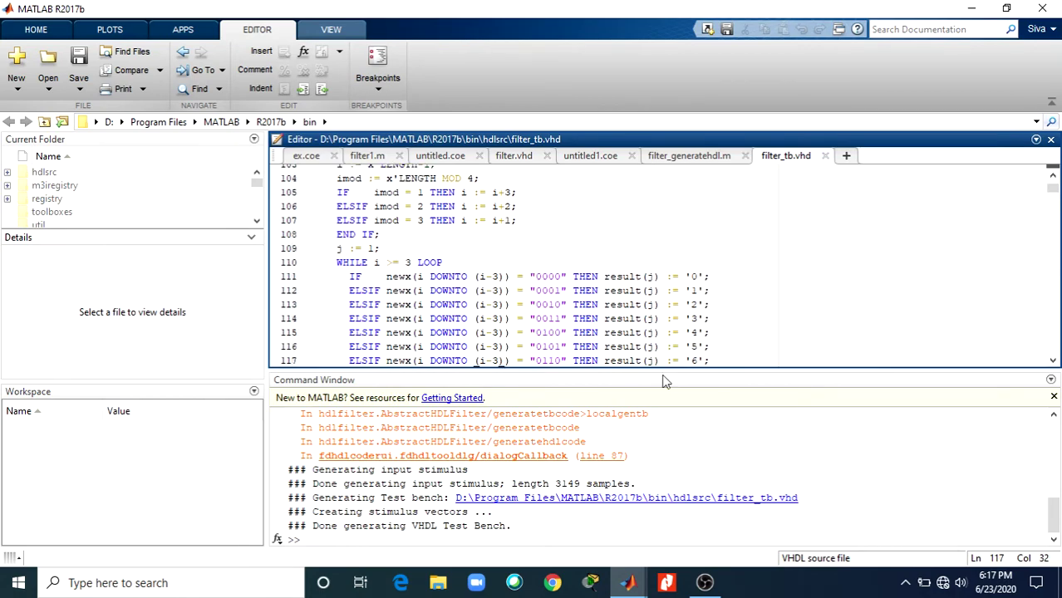
Step: Return to Filter Designer, reopen the HDL generation settings, and set the target language to Verilog
mouse_move(625, 582)
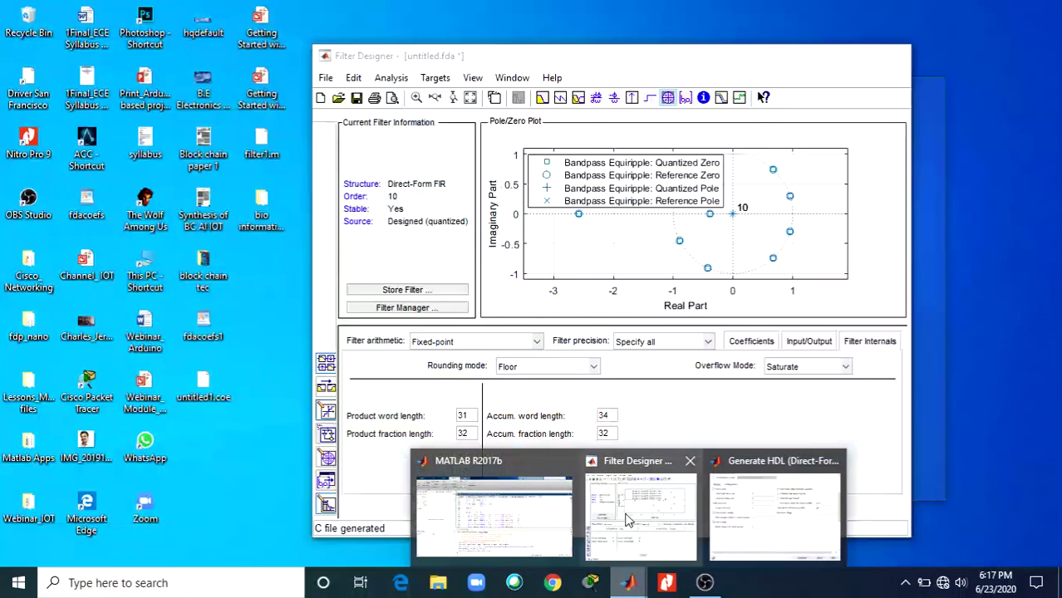
click(592, 509)
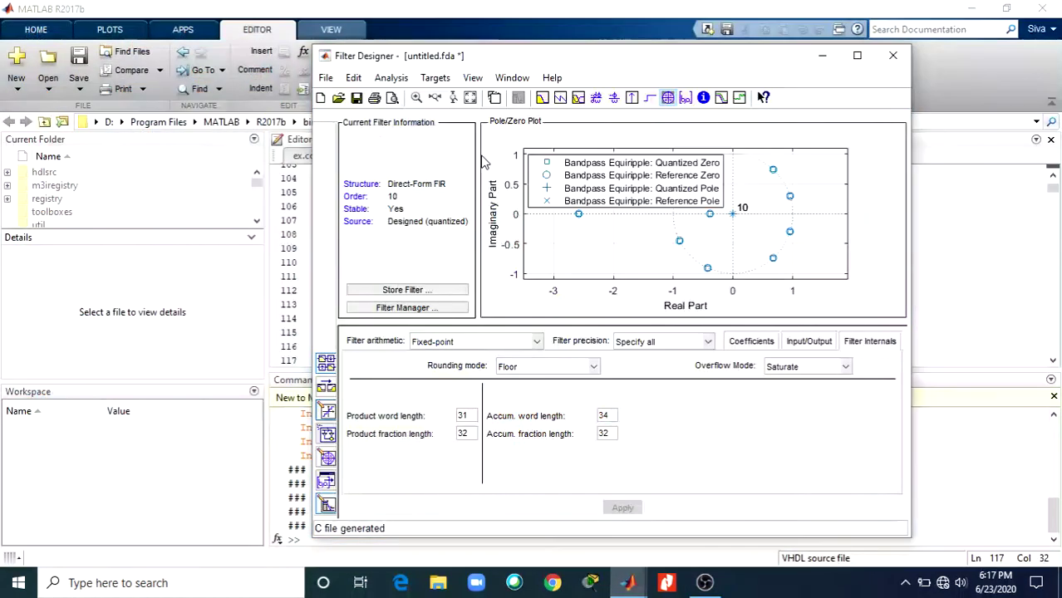
click(435, 77)
click(456, 139)
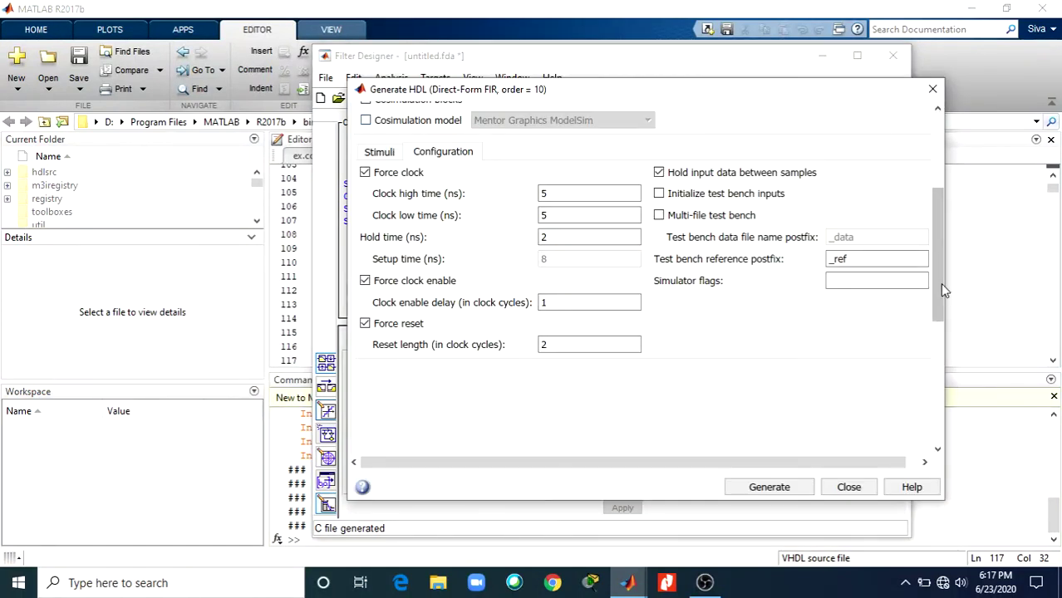
scroll(940, 282, up, 5)
click(525, 138)
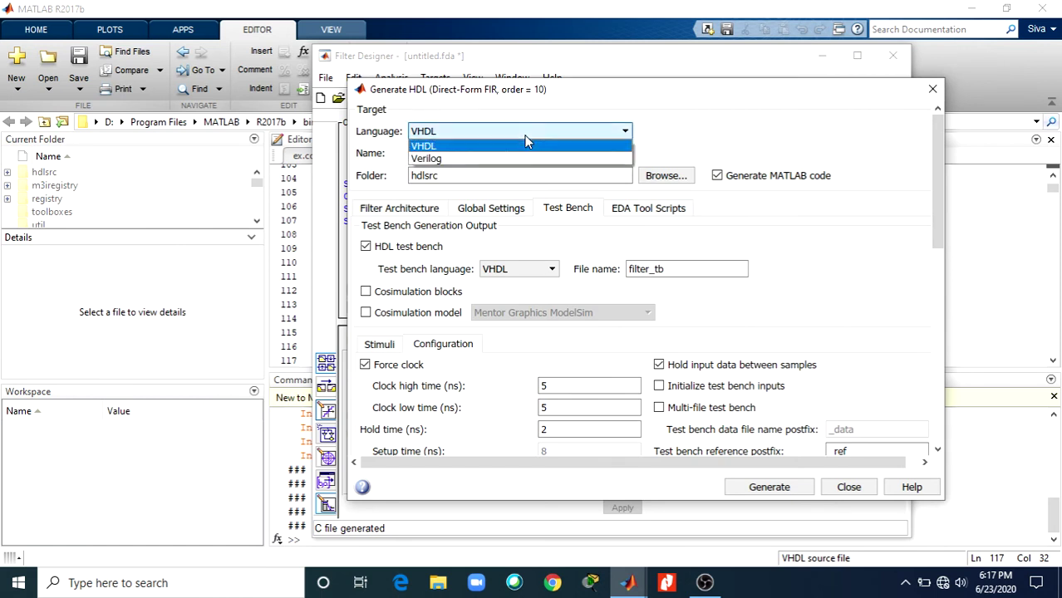
click(506, 157)
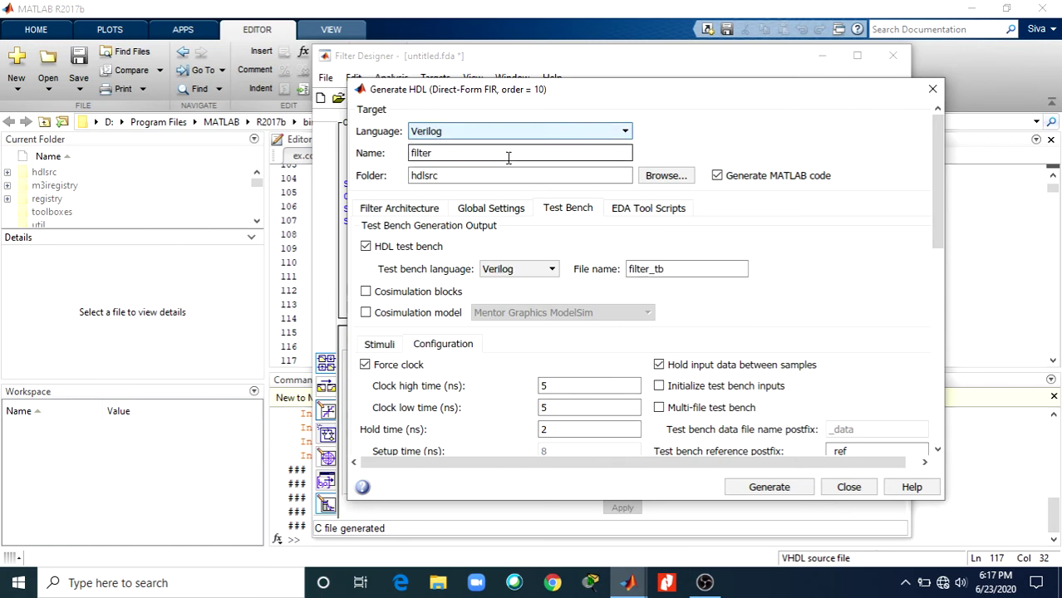
Step: Generate the Verilog code with its test bench and open the generated filter_tb.v file in the MATLAB editor
click(769, 488)
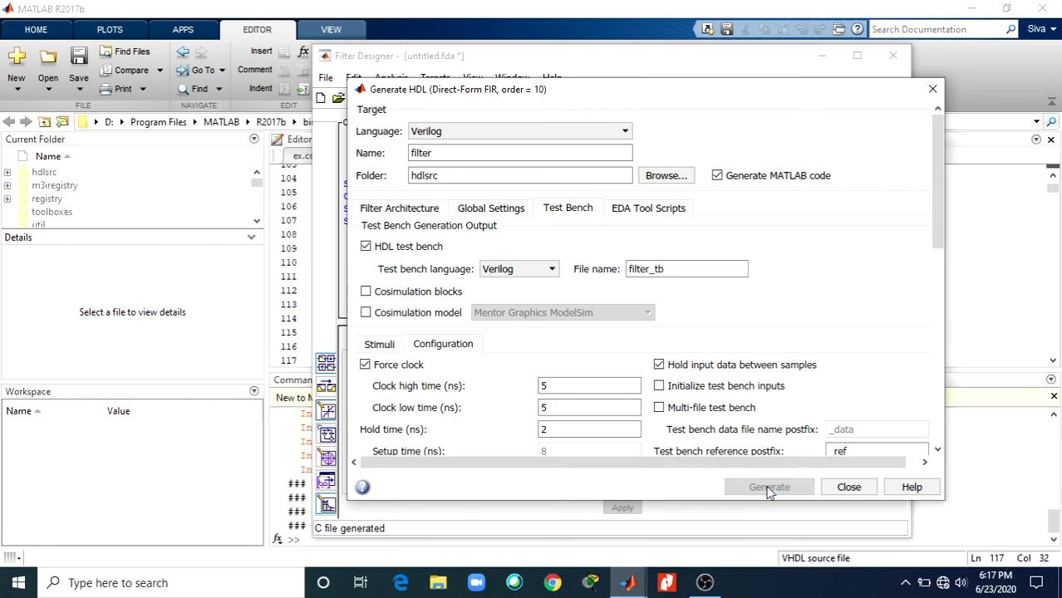
click(1007, 428)
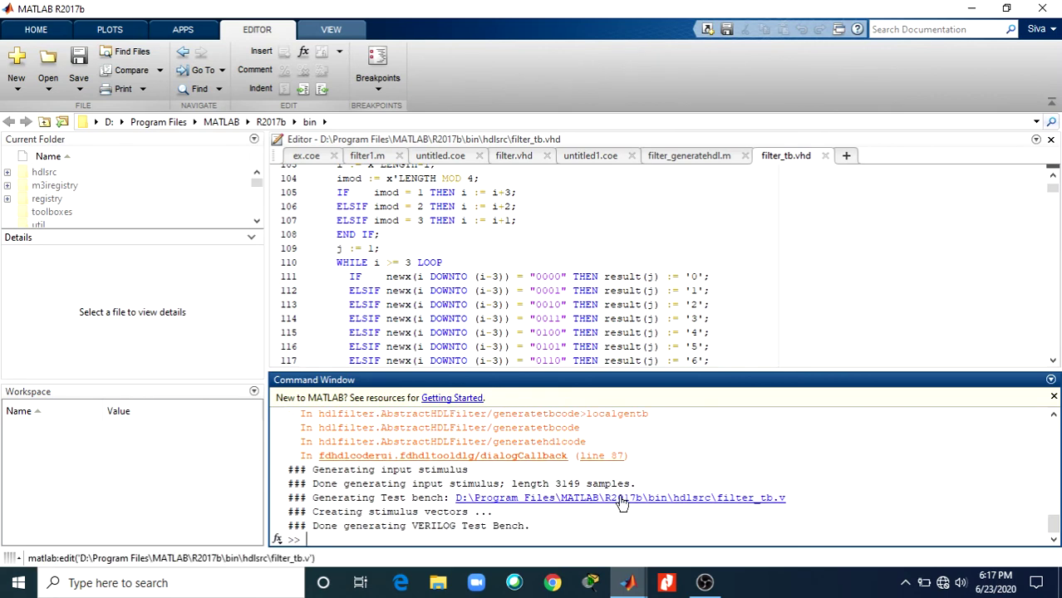
click(762, 499)
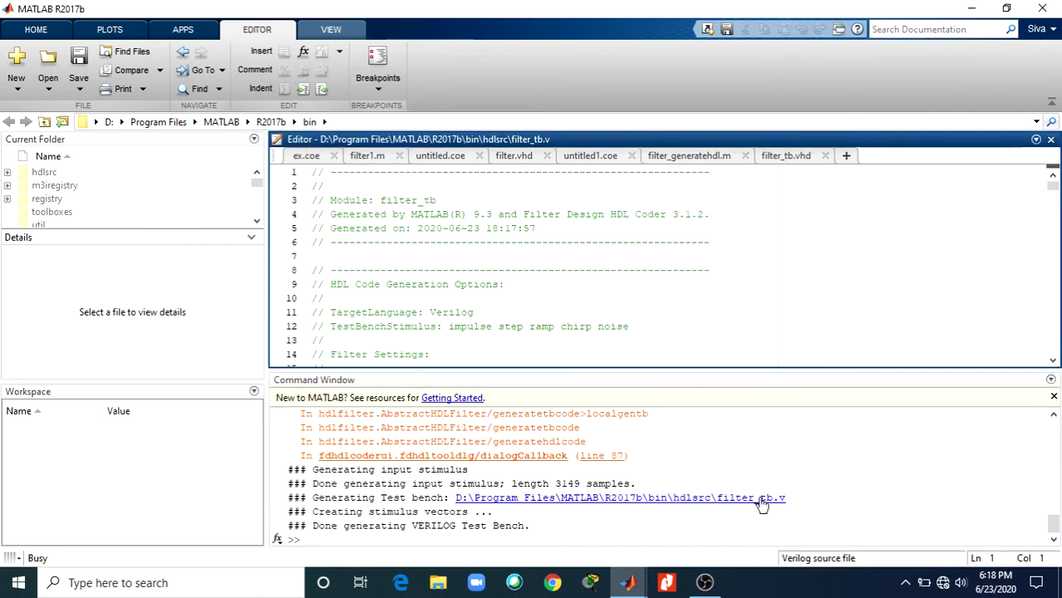
Step: Examine the code generation options, filter settings, timescale, module declaration and function definitions in filter_tb.v
click(542, 304)
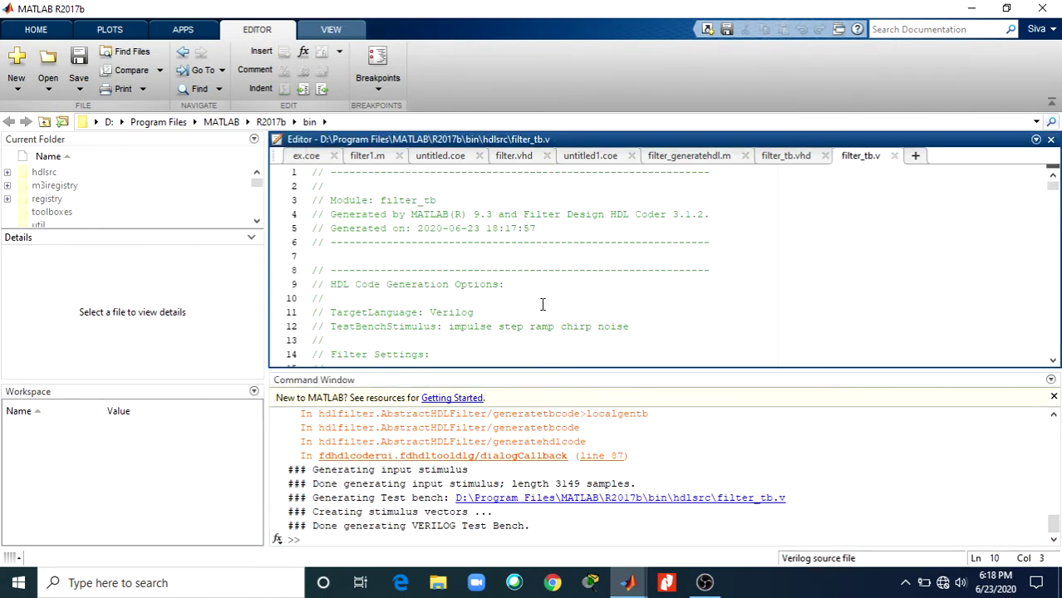
key(Down)
key(Down)
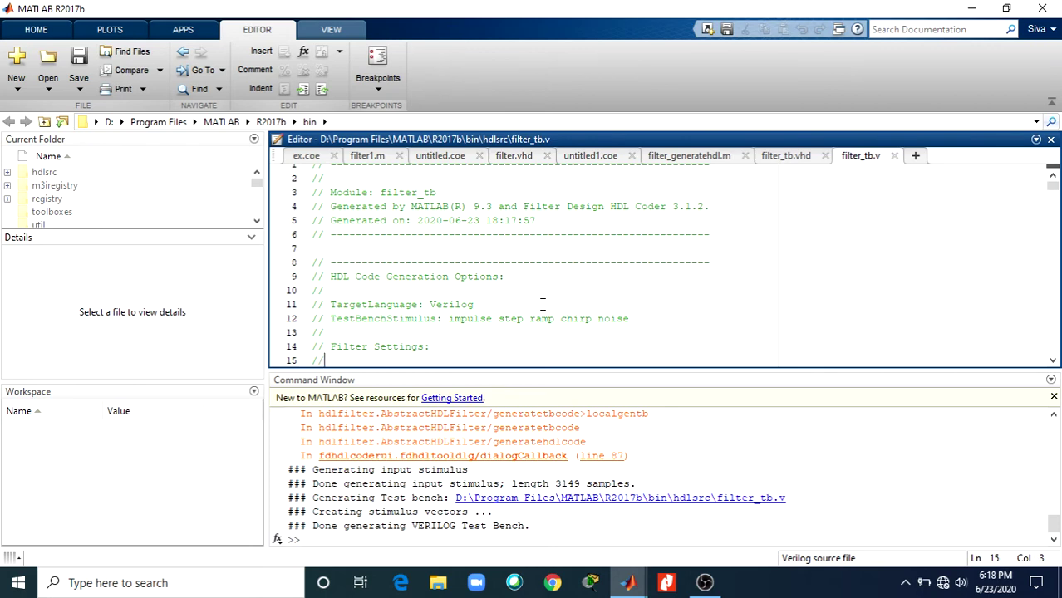
key(Down)
key(Down)
key(Down)
key(Down)
key(Down)
key(Down)
key(Down)
key(Down)
key(Down)
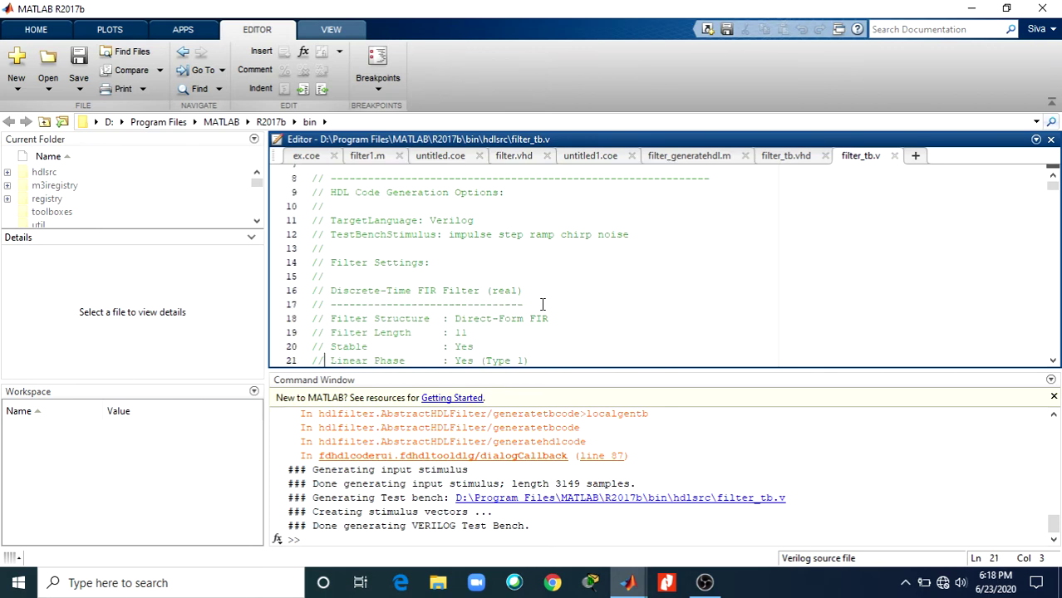
key(Down)
key(Down)
key(Down)
key(Down)
key(Down)
key(Down)
key(Down)
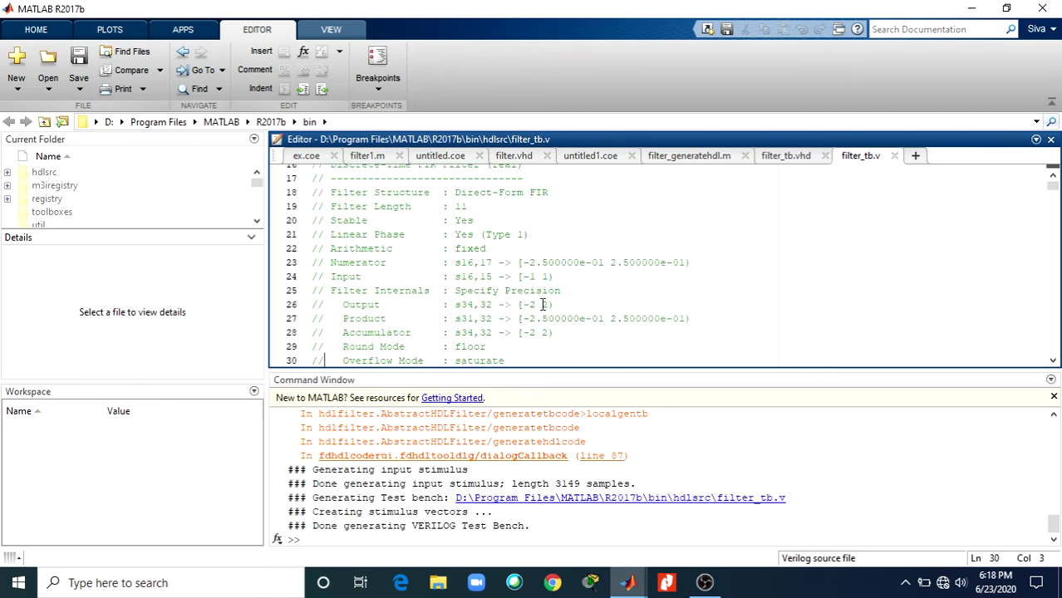
key(Down)
key(Down)
key(Down)
key(Down)
key(Down)
key(Down)
key(Down)
key(Down)
key(Down)
key(Down)
key(Down)
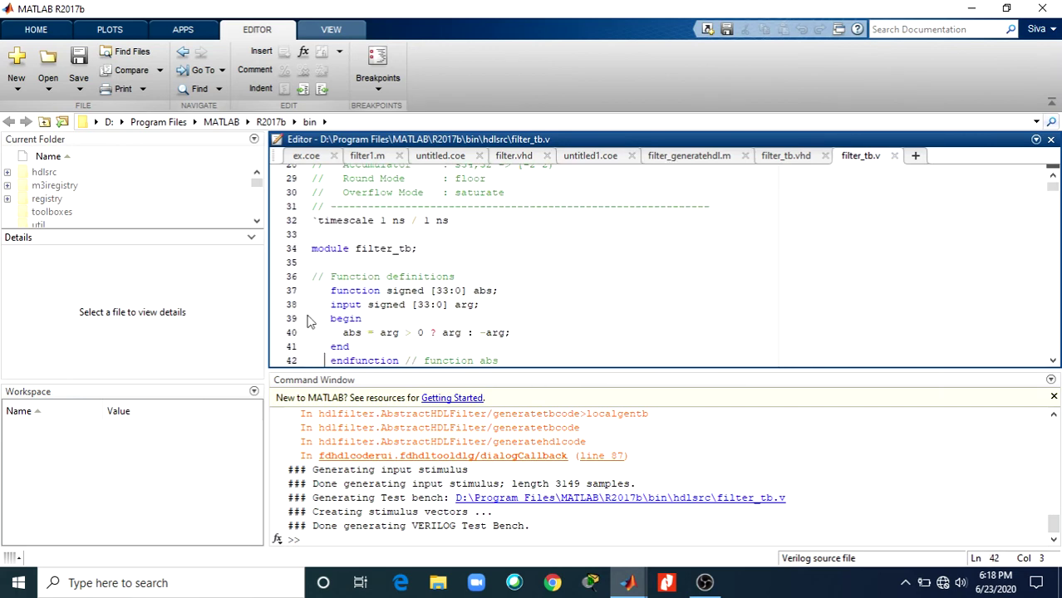
Step: Examine the input data log task, the filter output task and the input stimulus data in filter_tb.v
drag(324, 249, 438, 305)
click(356, 250)
key(Down)
key(Down)
key(Down)
key(Down)
key(Down)
key(Down)
key(Down)
key(Down)
key(Down)
key(Down)
key(Down)
key(Down)
key(Down)
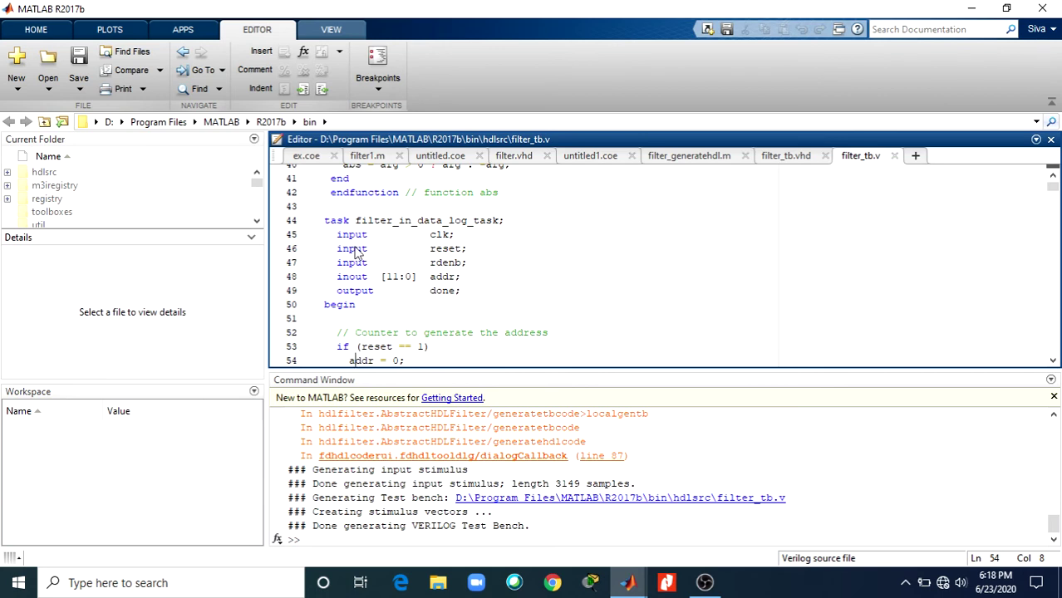
key(Down)
key(Down)
key(Down)
key(Down)
key(Down)
key(Down)
key(Down)
key(Down)
key(Down)
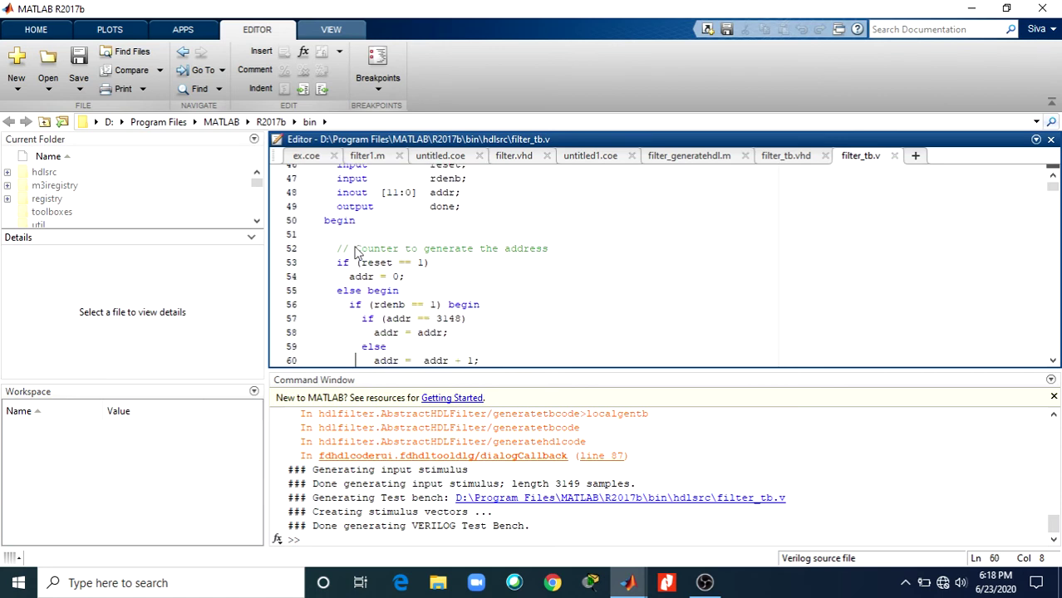
key(Down)
key(Down)
key(Down)
key(Down)
key(Down)
key(Down)
key(Down)
key(Down)
key(Down)
key(Down)
key(Down)
key(Down)
key(Down)
key(Down)
key(Down)
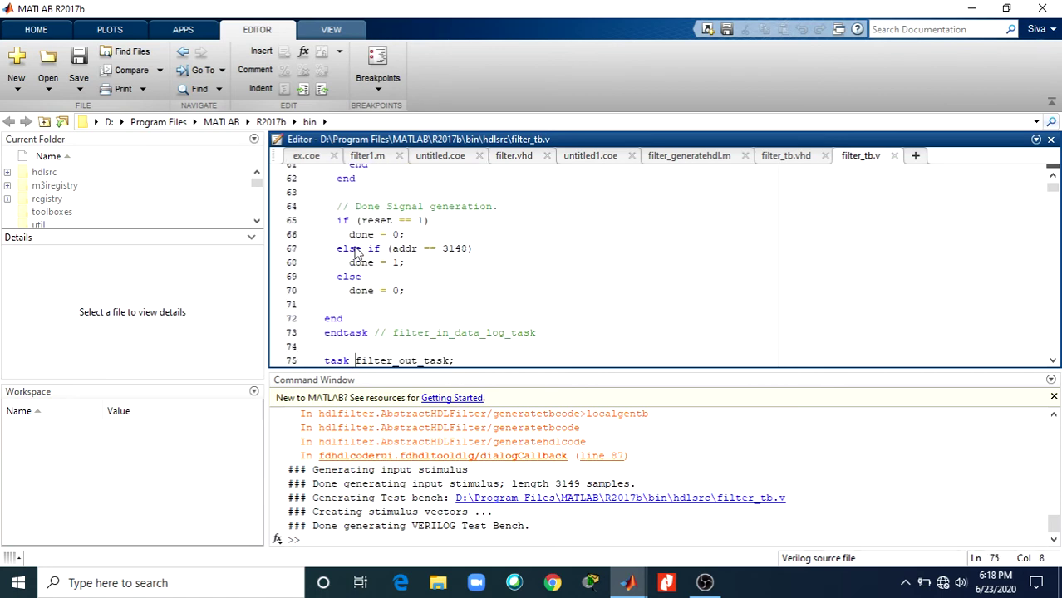
key(Down)
key(Down)
key(Down)
key(Down)
key(Down)
key(Down)
key(Down)
key(Down)
key(Down)
key(Down)
key(Down)
key(Down)
key(Down)
key(Down)
key(Down)
key(Down)
key(Down)
key(Down)
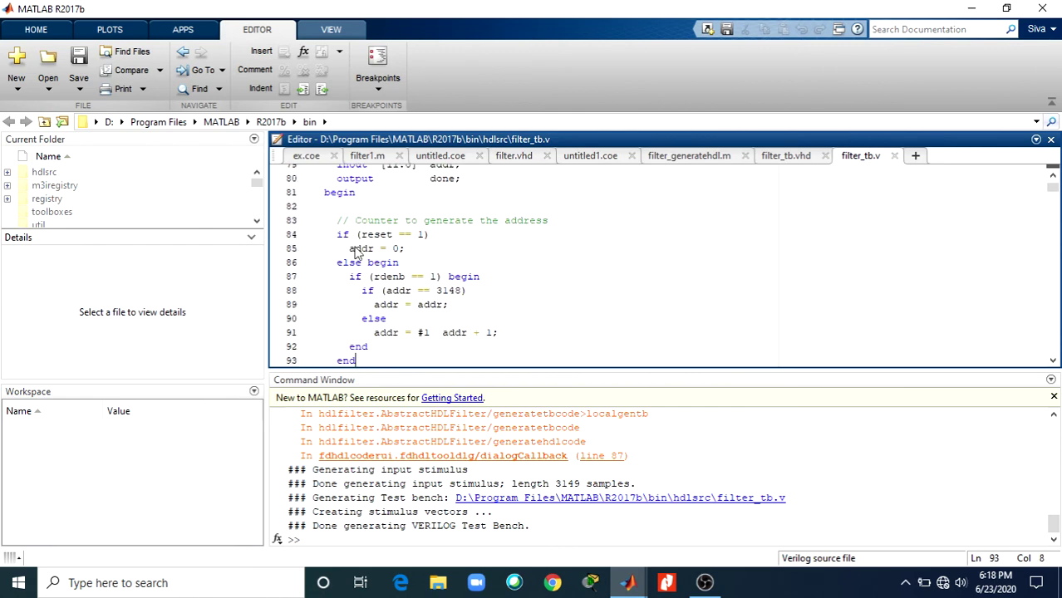
key(Down)
key(Down)
key(Down)
key(Down)
key(Down)
key(Down)
key(Down)
key(Down)
key(Down)
key(Down)
key(Down)
key(Down)
key(Down)
key(Down)
key(Down)
key(Down)
key(Down)
key(Down)
key(Down)
key(Down)
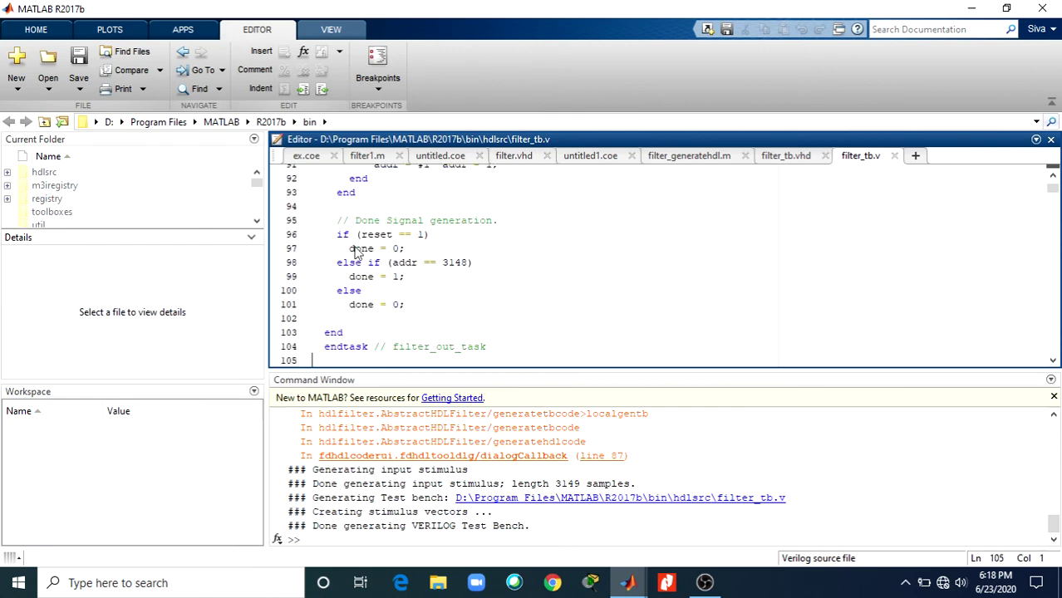
key(Down)
key(Down)
key(Down)
key(Down)
key(Down)
key(Down)
key(Down)
key(Down)
key(Down)
key(Down)
key(Down)
key(Down)
key(Down)
key(Down)
key(Down)
key(Down)
key(Down)
key(Down)
key(Down)
key(Down)
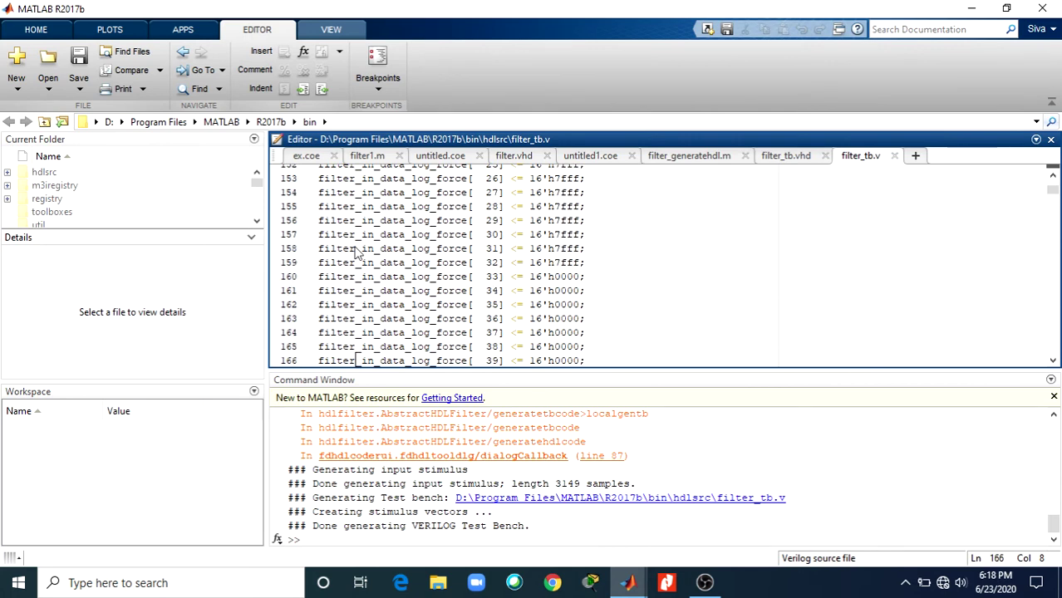
Step: Return to Filter Designer and open the export settings for the Code Composer Studio IDE
click(628, 582)
click(498, 516)
click(631, 586)
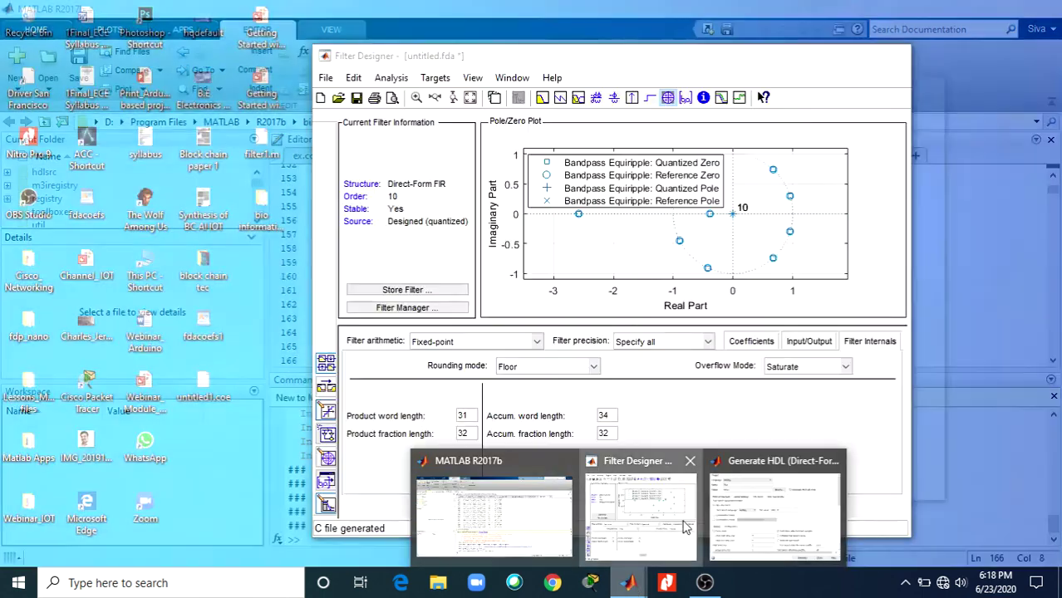
click(582, 509)
click(436, 78)
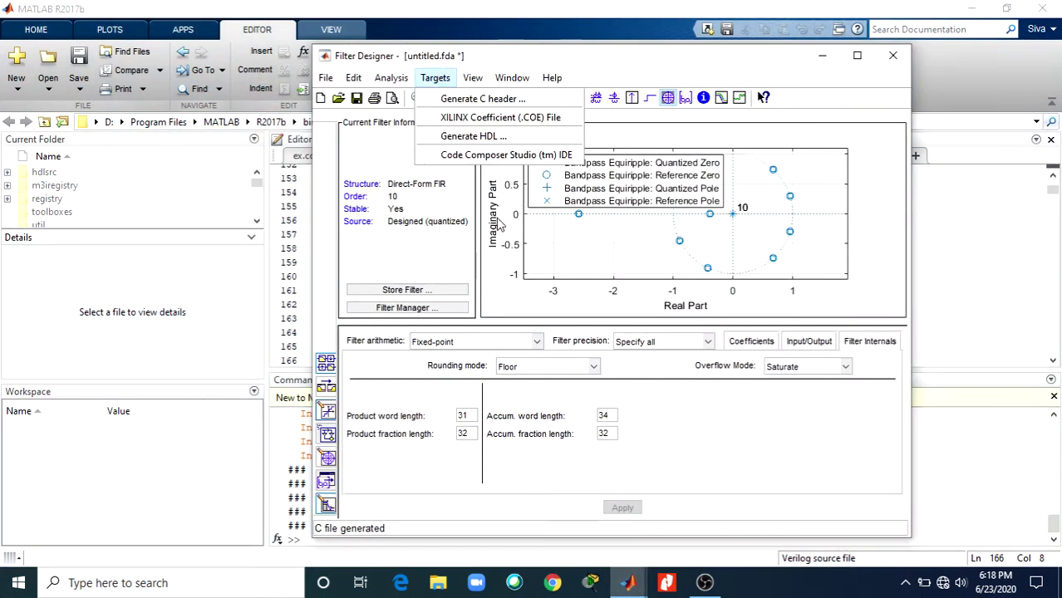
click(504, 156)
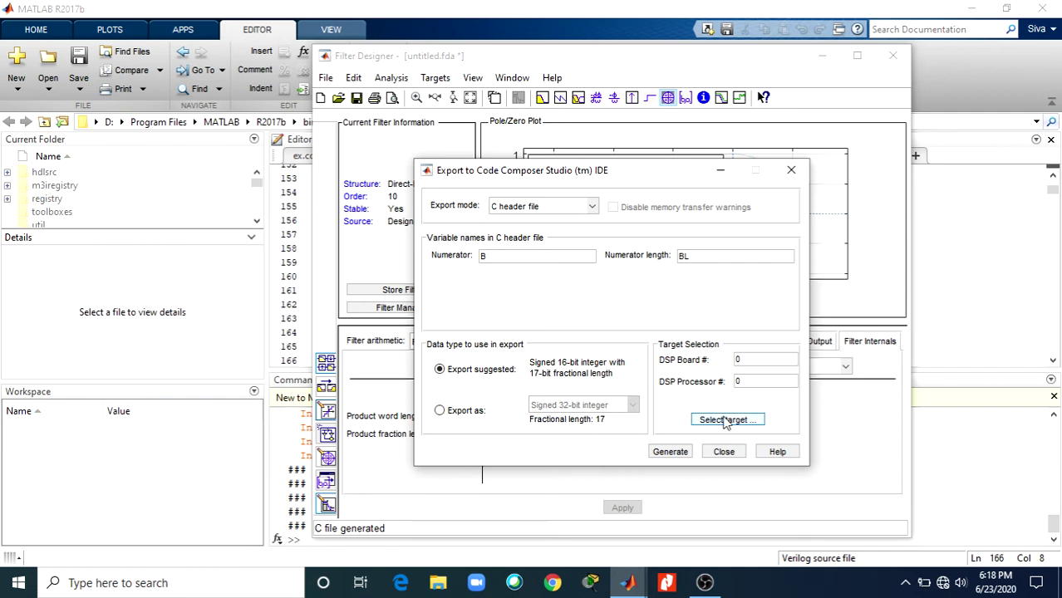
Step: Review the export modes and the Export as data types with signed 32-bit integer, and close the export settings without generating
click(536, 212)
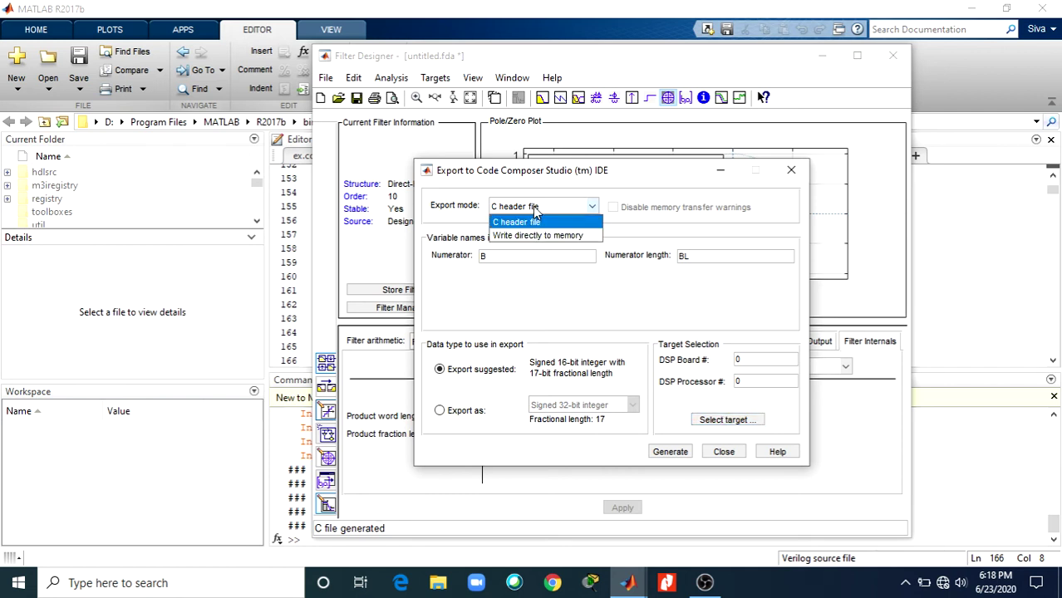
click(537, 212)
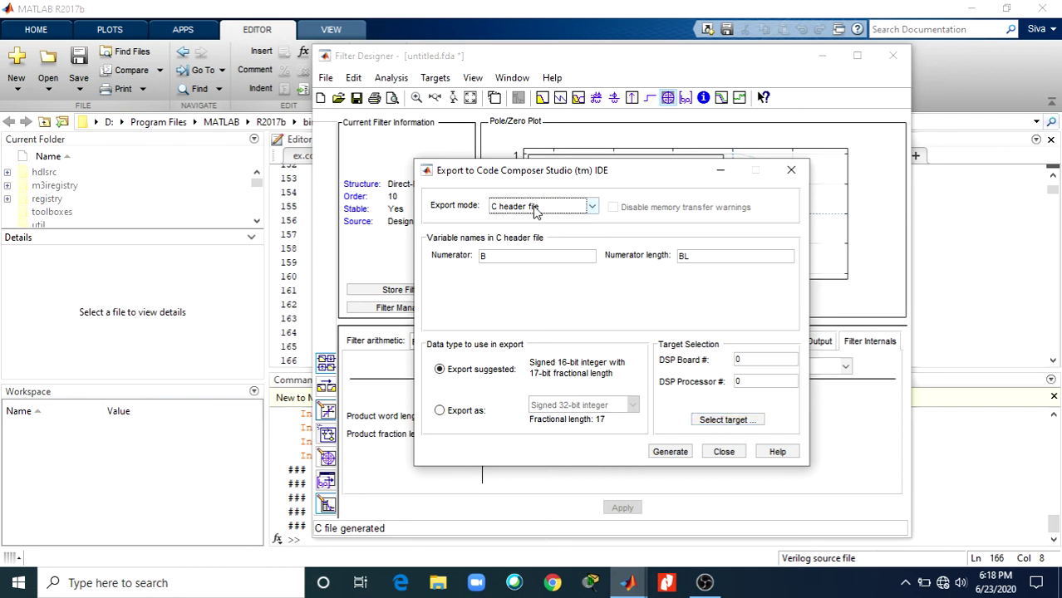
click(453, 420)
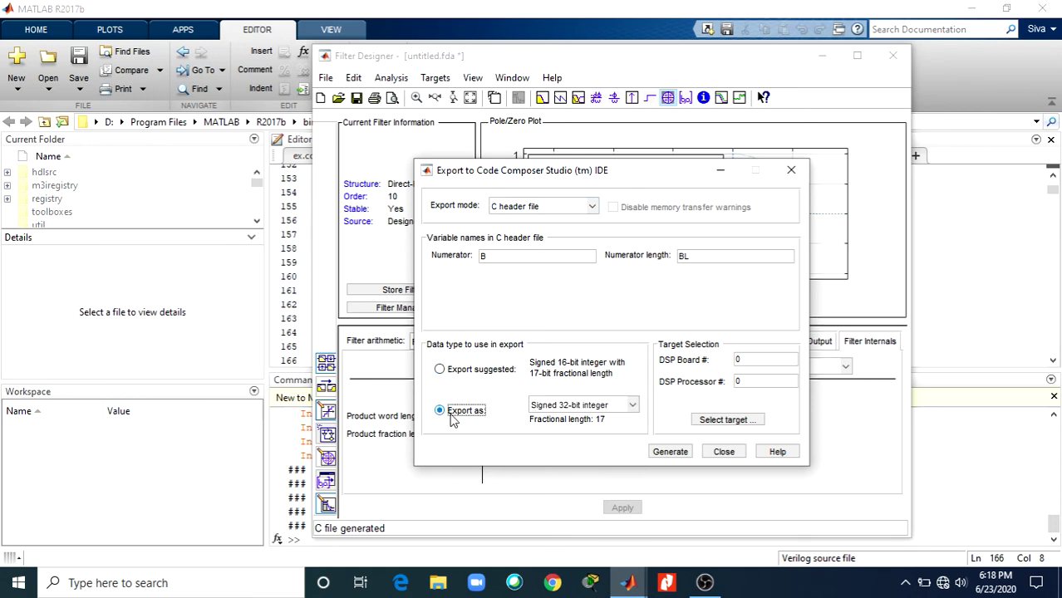
click(573, 407)
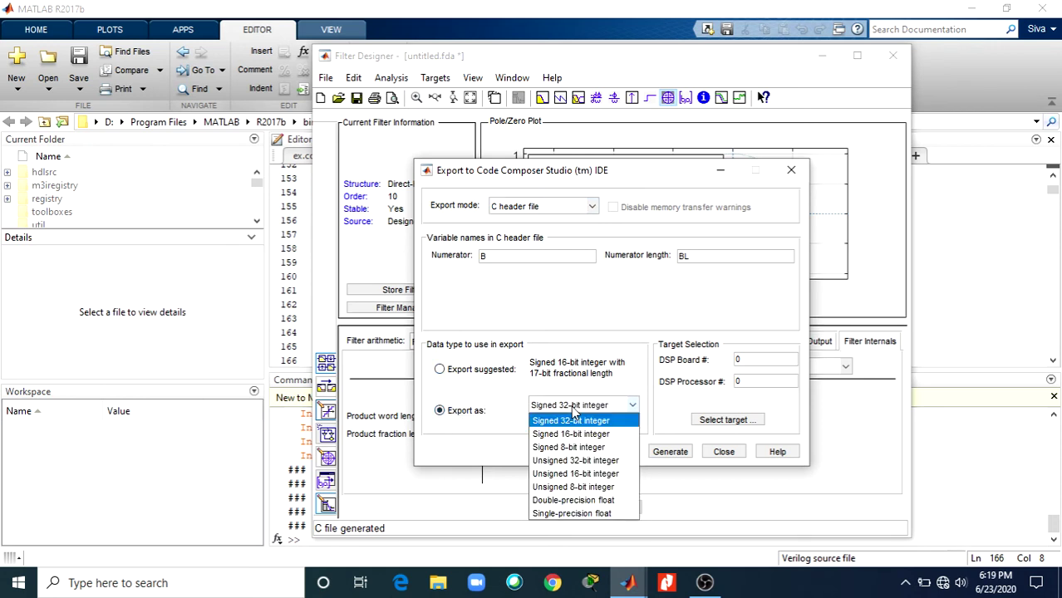
click(574, 406)
click(574, 406)
click(573, 409)
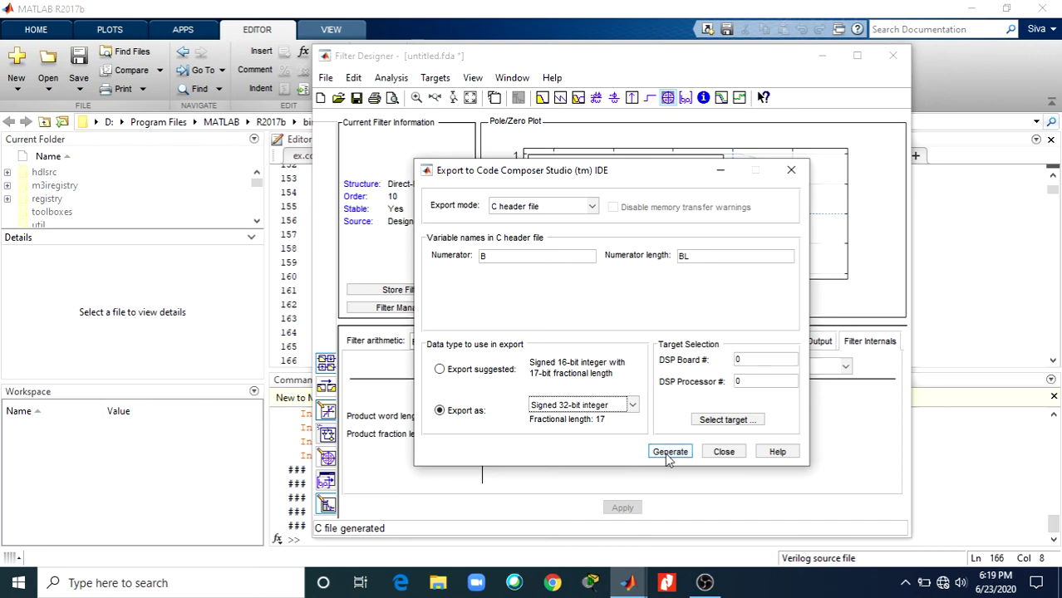
click(726, 453)
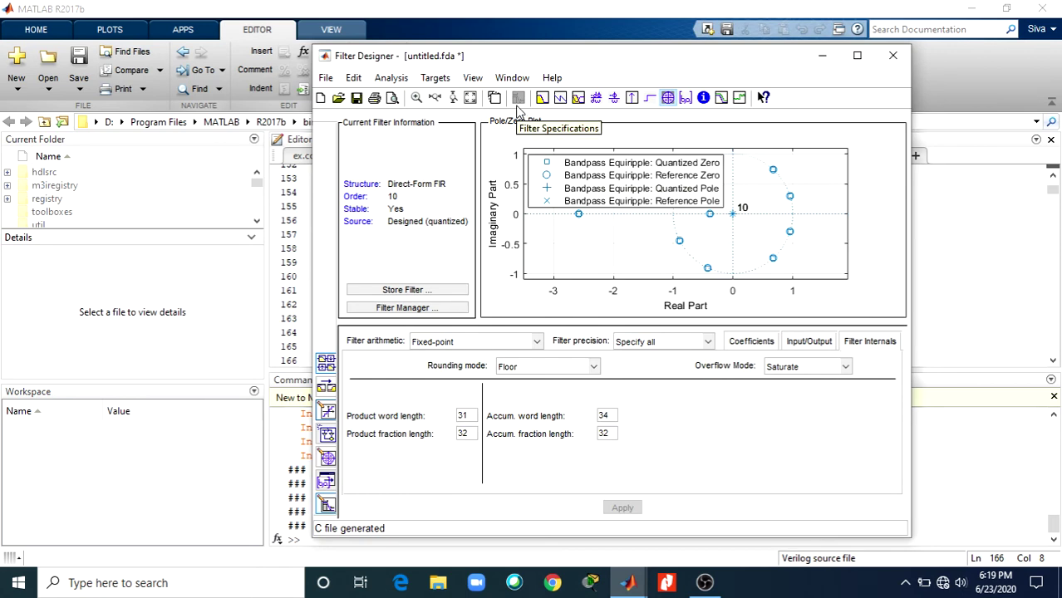
Step: Open the Export to Simulink Model settings for the quantized bandpass filter
click(513, 78)
click(326, 78)
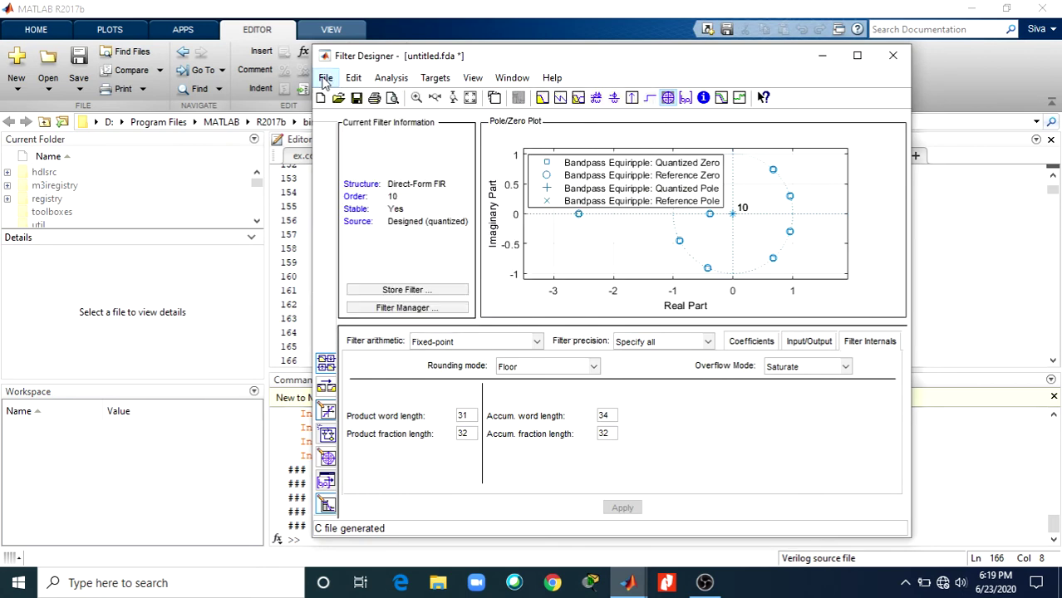
click(326, 78)
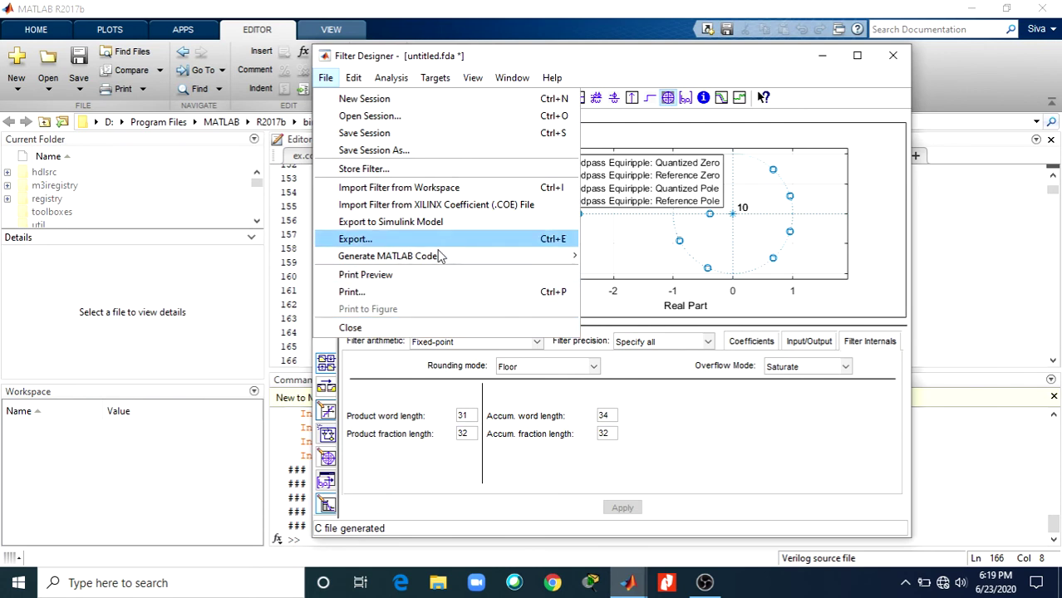
mouse_move(432, 259)
click(431, 226)
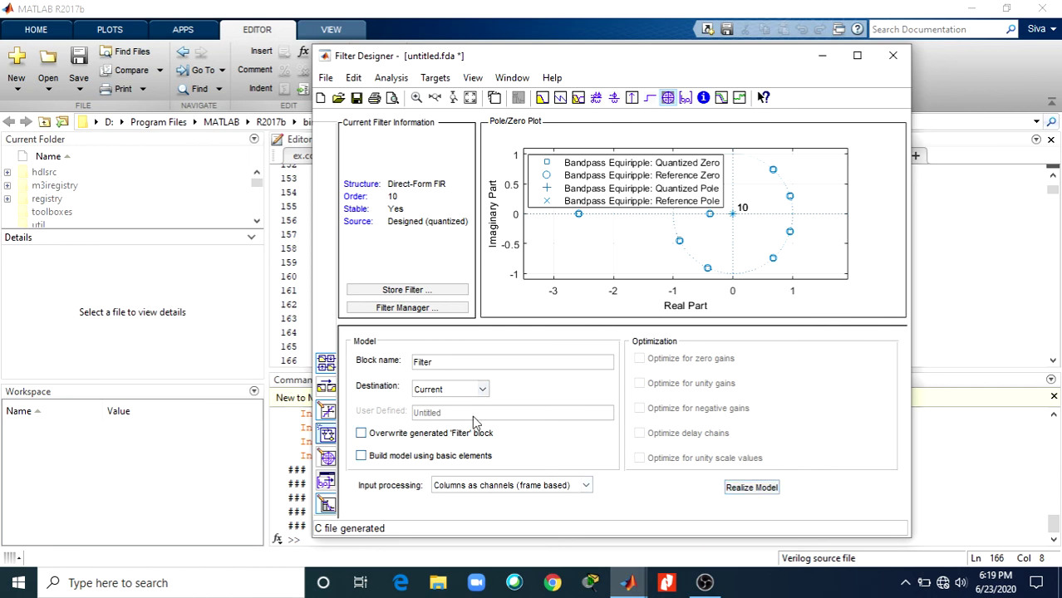
Step: Review the destination and input processing options for the Simulink model, keeping Current and Columns as channels (frame based)
click(482, 390)
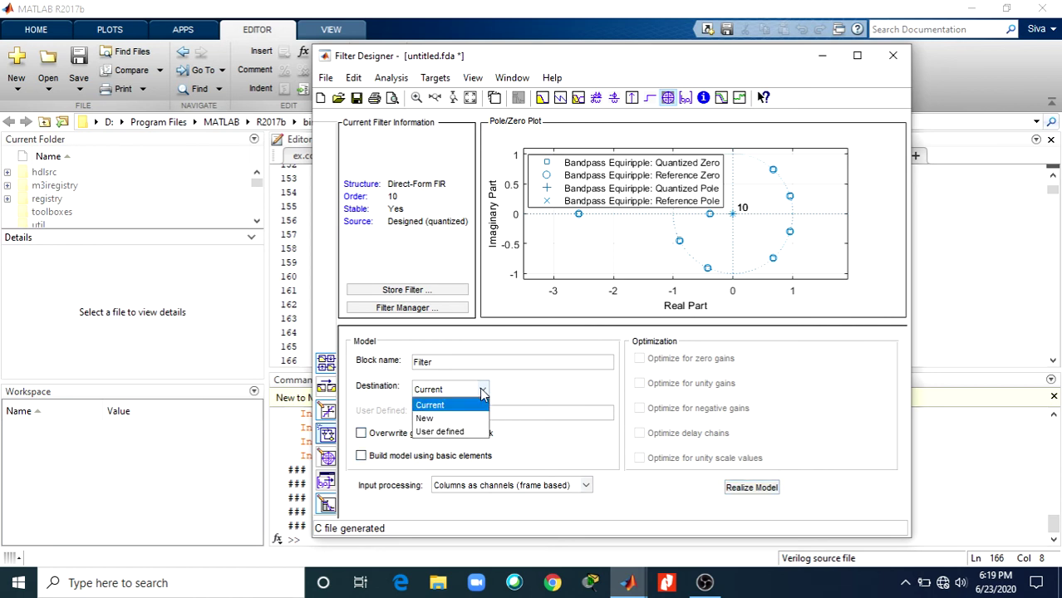
click(482, 390)
click(482, 390)
click(482, 390)
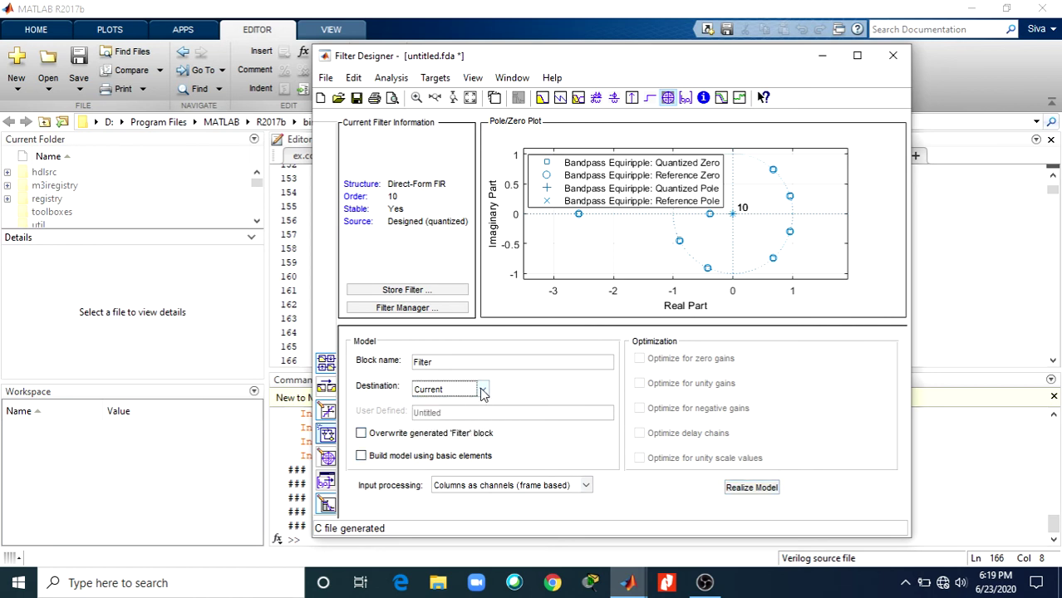
click(480, 488)
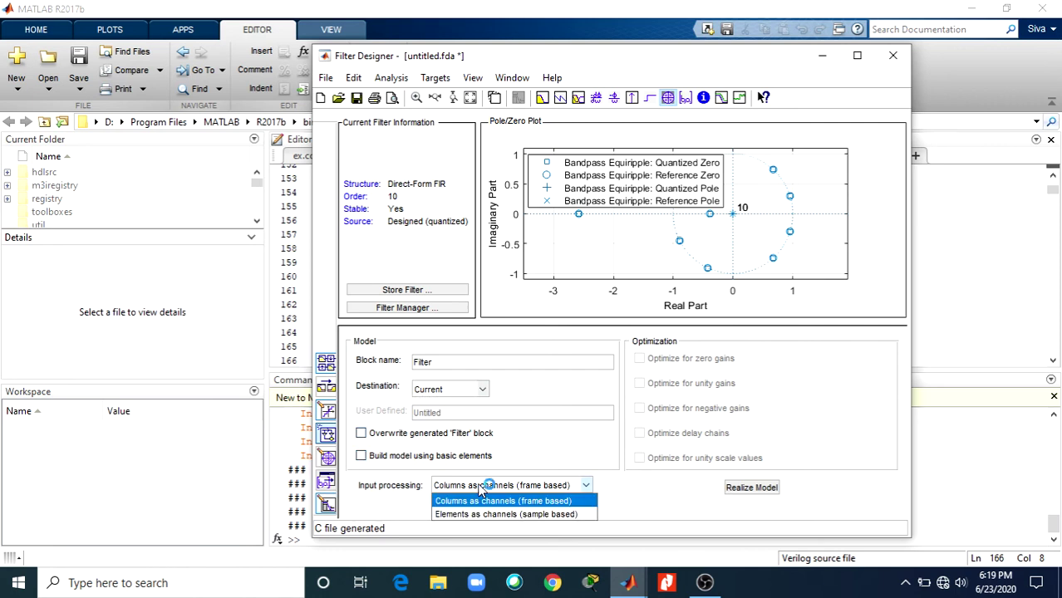
click(479, 489)
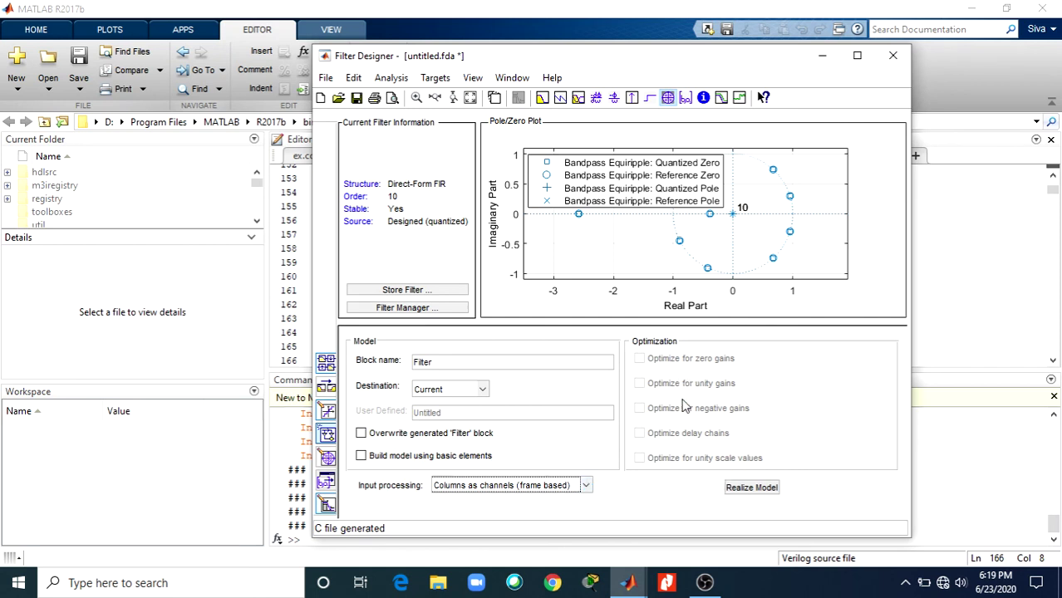
Step: Realize the filter as a Simulink model and open the generated Filter subsystem
click(733, 485)
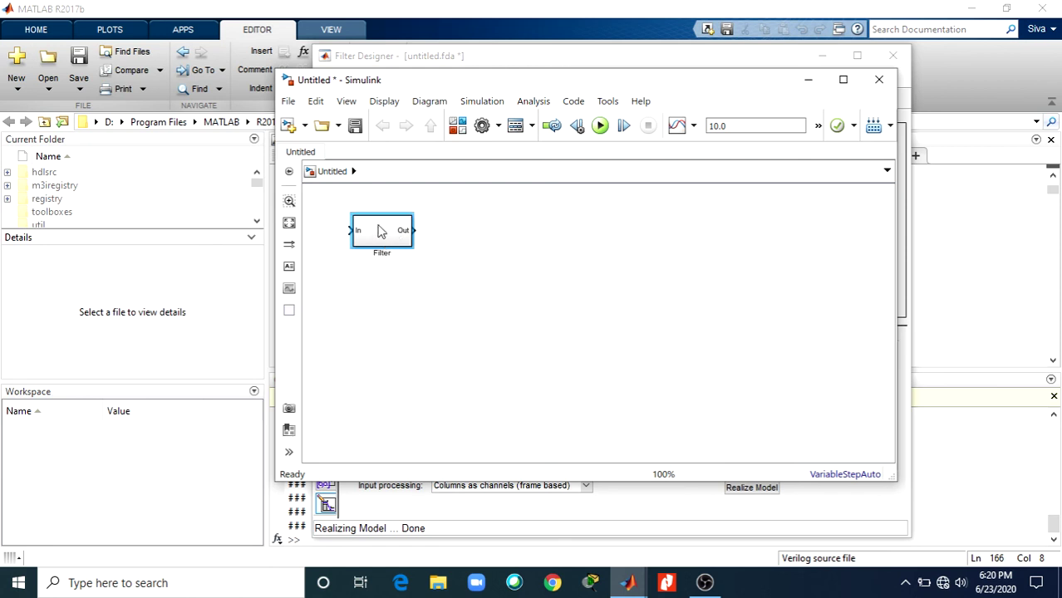
double_click(380, 231)
click(388, 229)
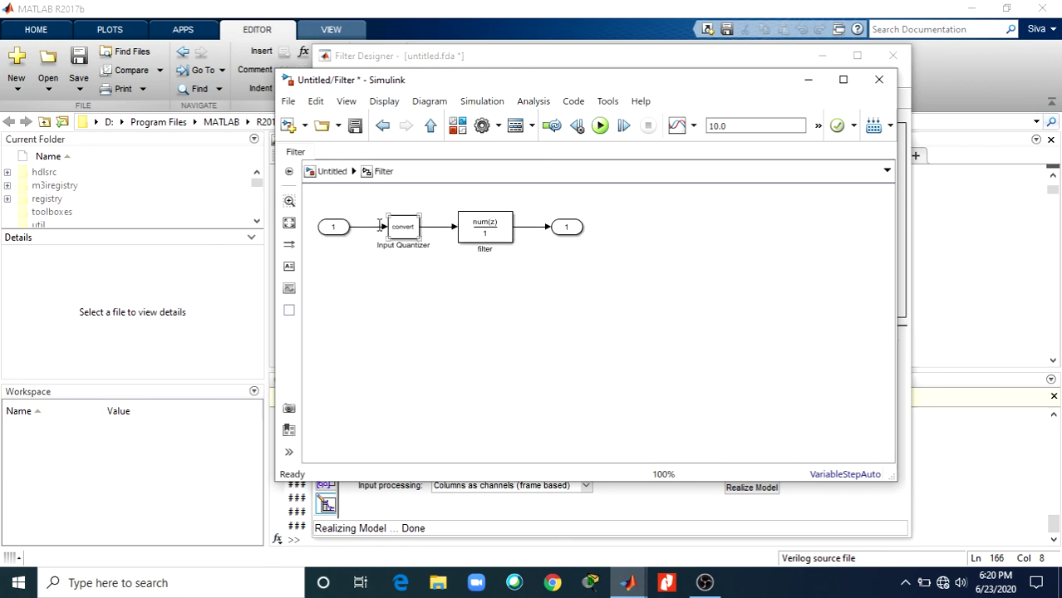
click(397, 277)
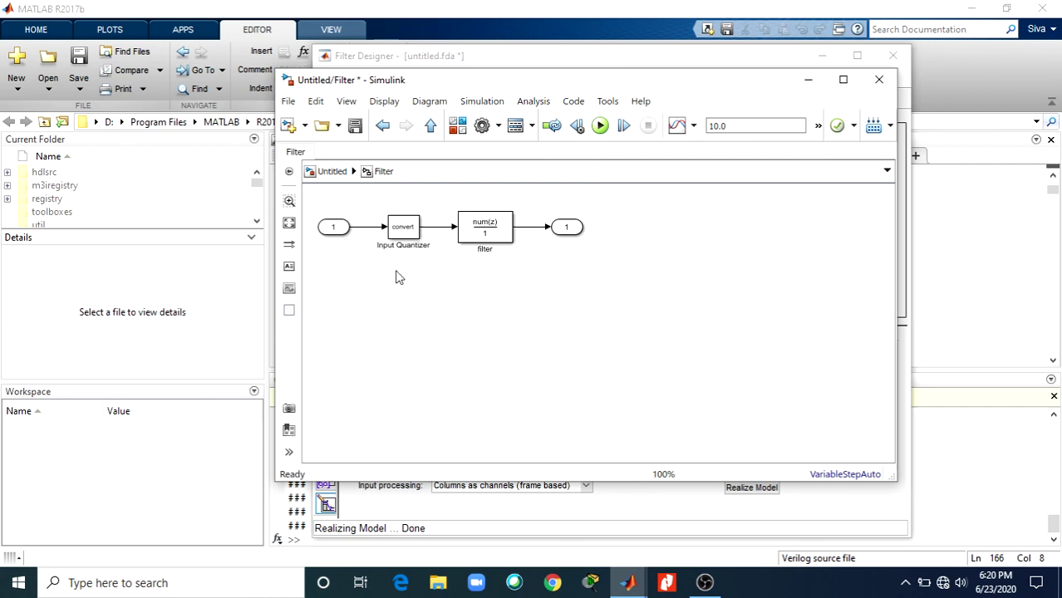
Step: Inspect the block parameters of the Input Quantizer and close them without changes
click(495, 234)
click(317, 196)
click(484, 235)
click(407, 229)
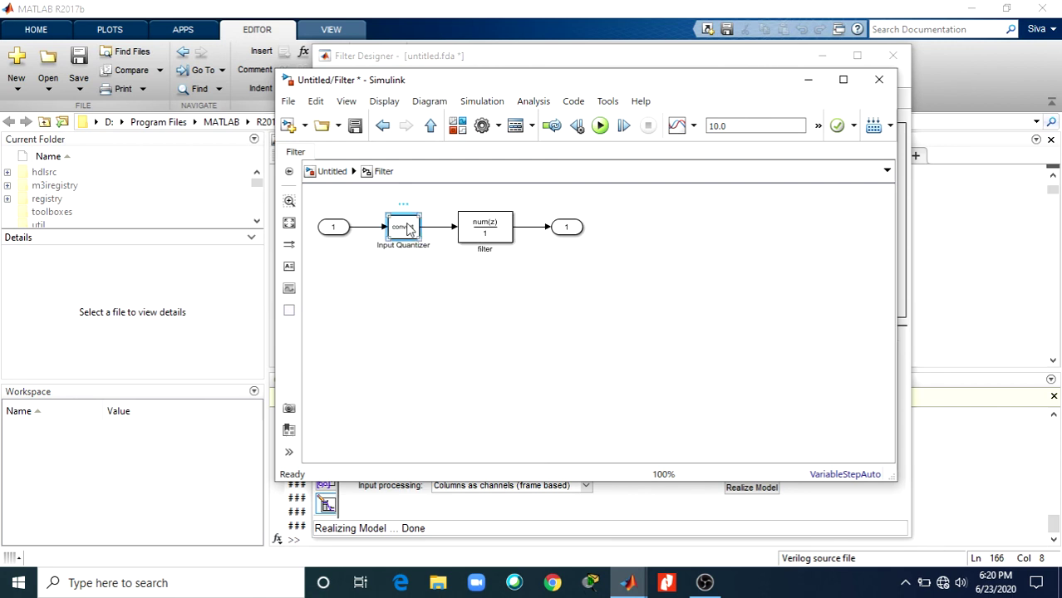
double_click(407, 230)
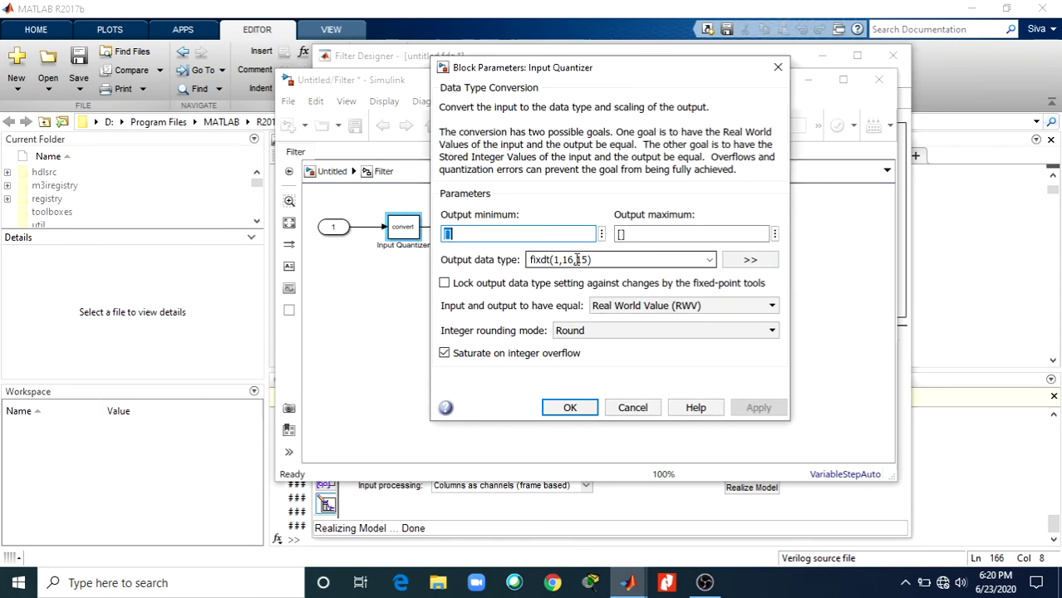
click(632, 407)
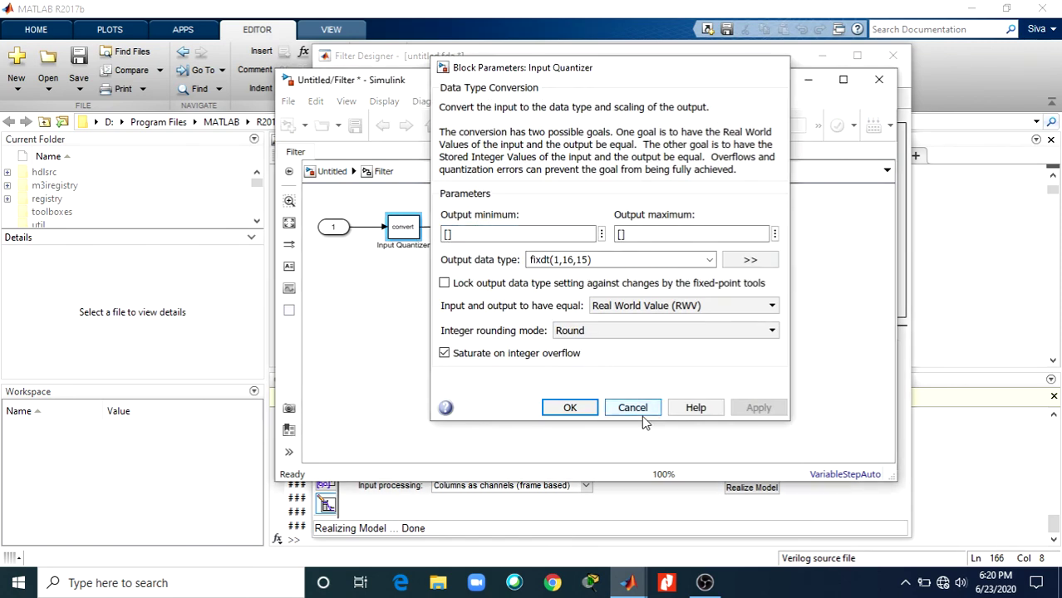
Step: Inspect the Discrete FIR Filter block's parameters, including its coefficients, and close them without changes
click(486, 233)
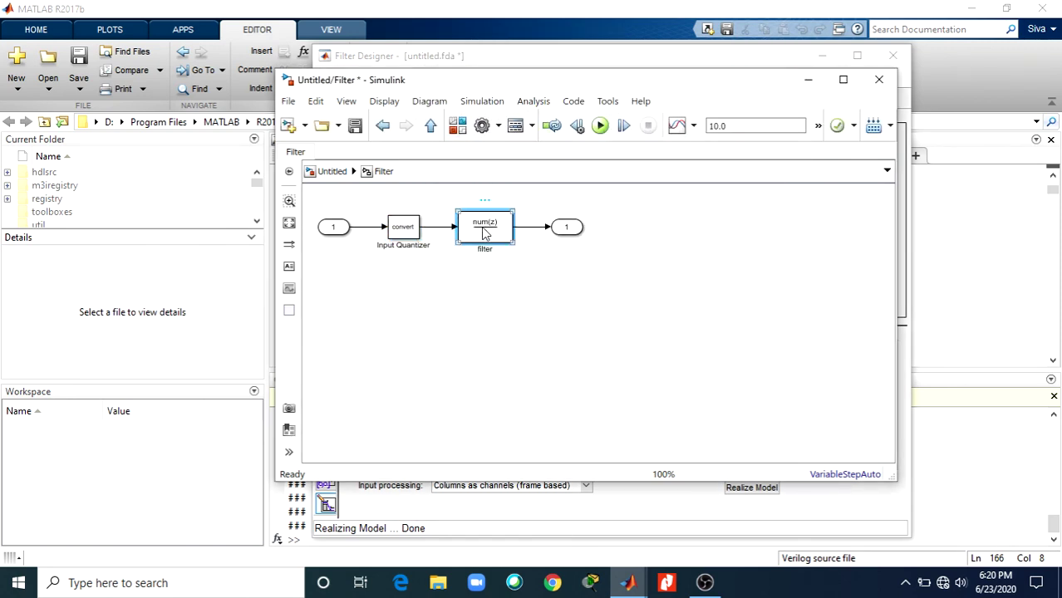
double_click(485, 234)
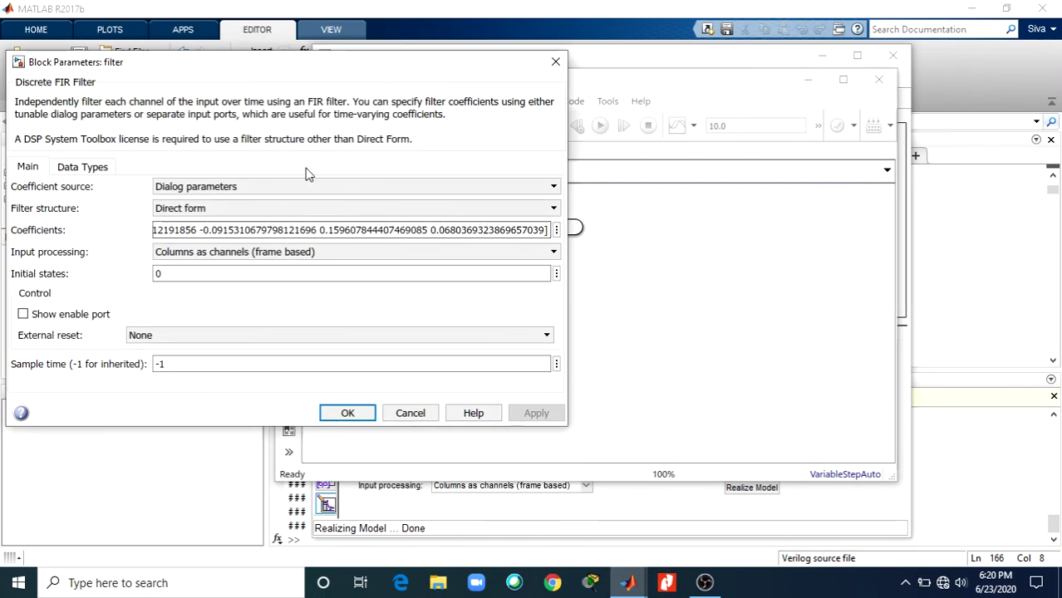
drag(326, 67, 416, 77)
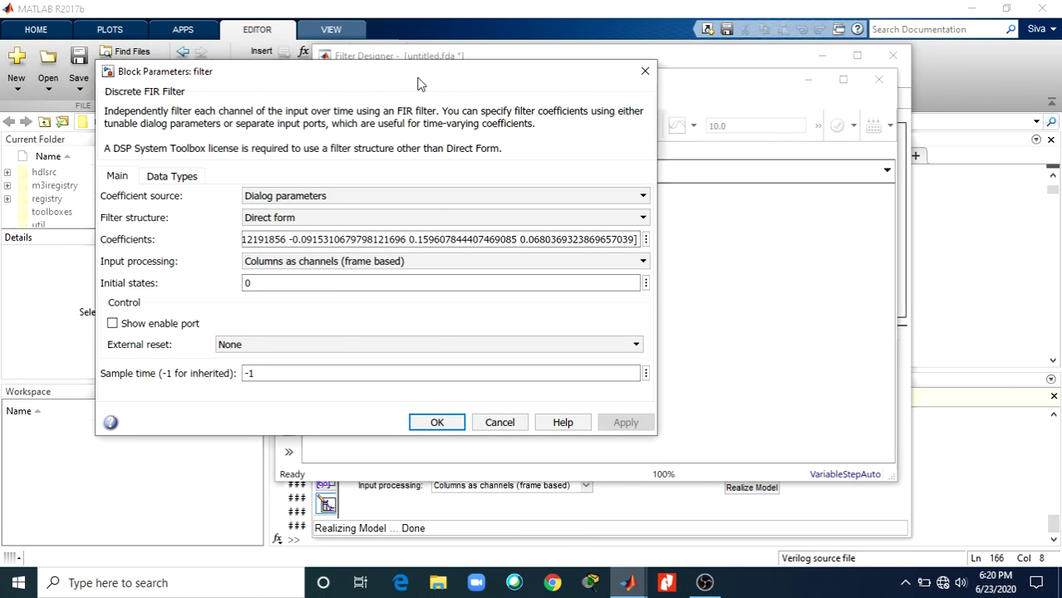
click(643, 70)
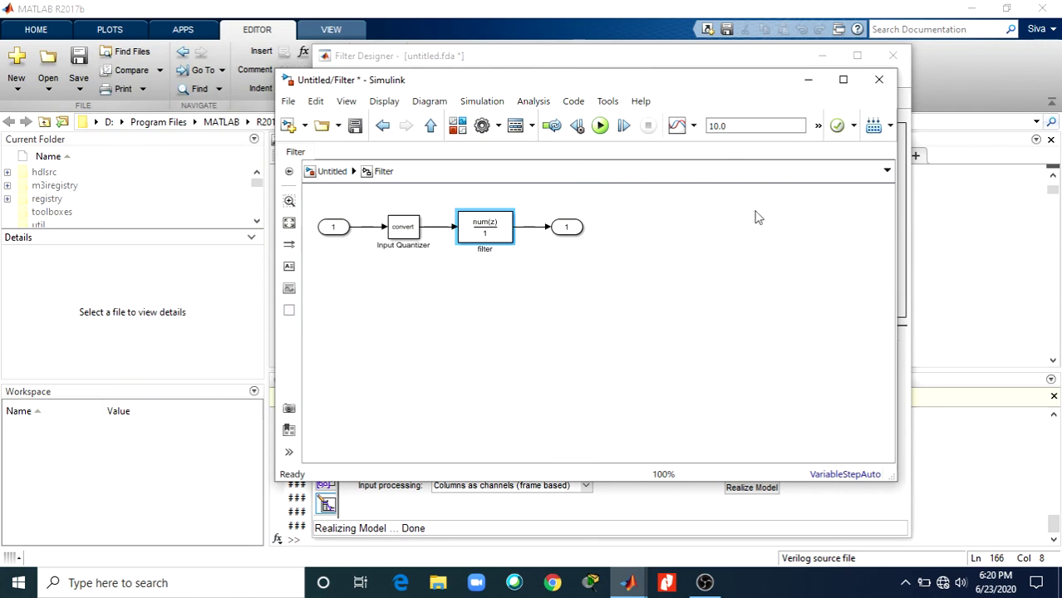
Step: Close the generated Simulink model without saving it
click(879, 81)
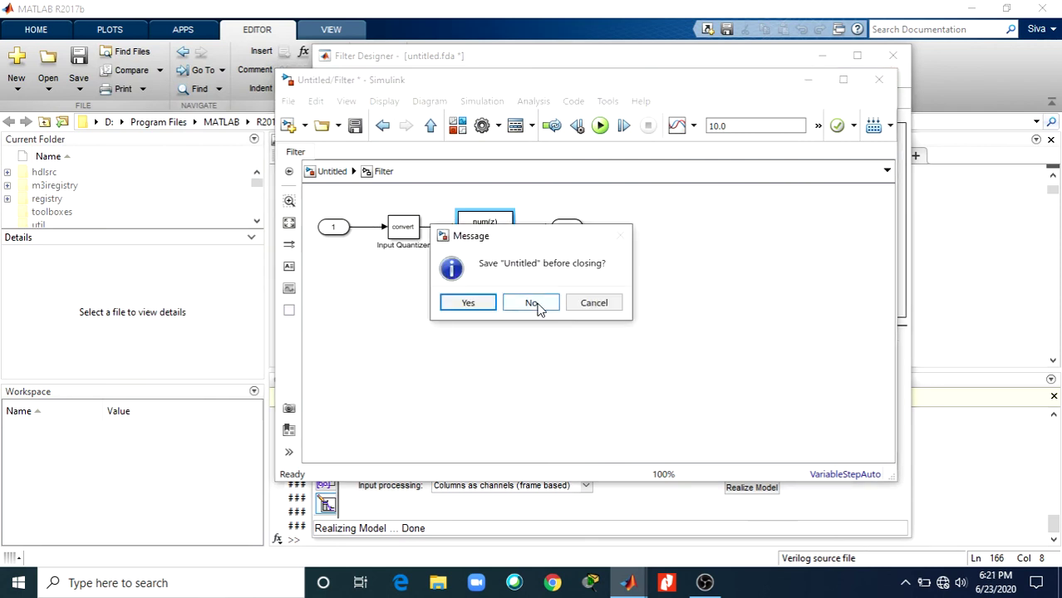
click(532, 303)
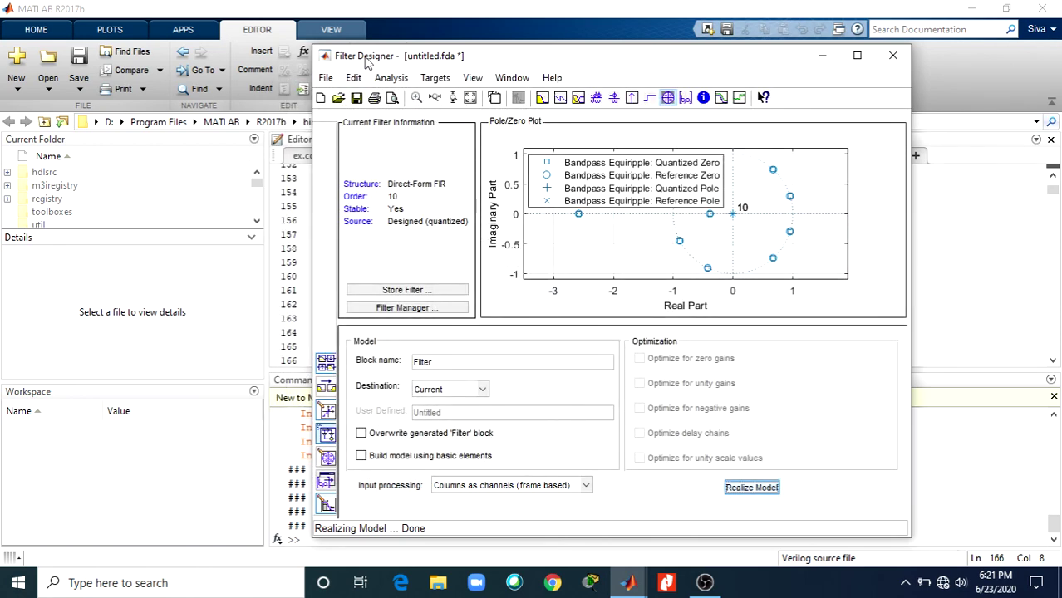
click(328, 77)
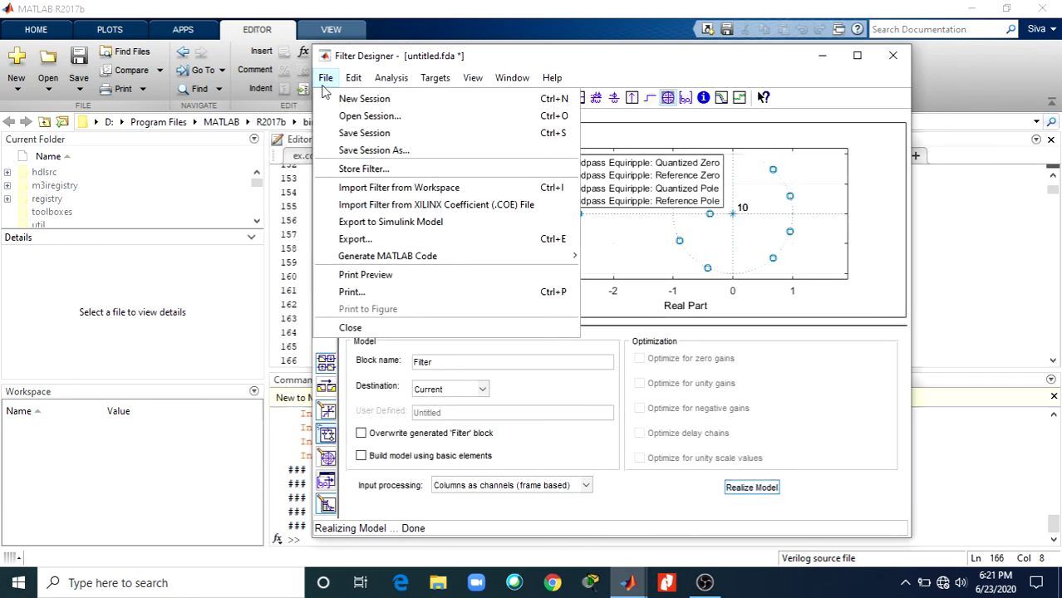
mouse_move(391, 77)
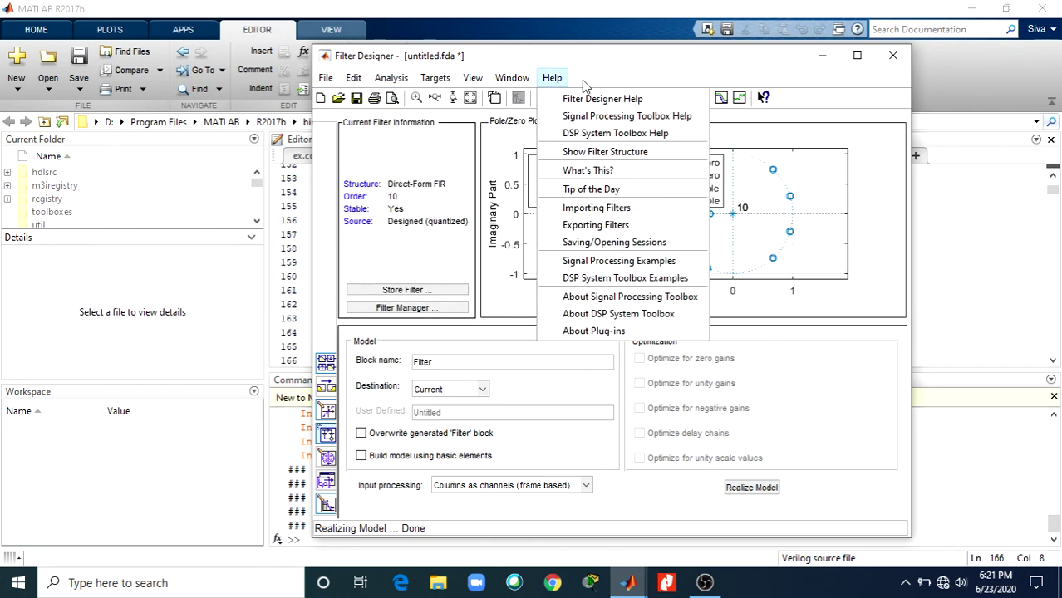
click(512, 77)
click(473, 77)
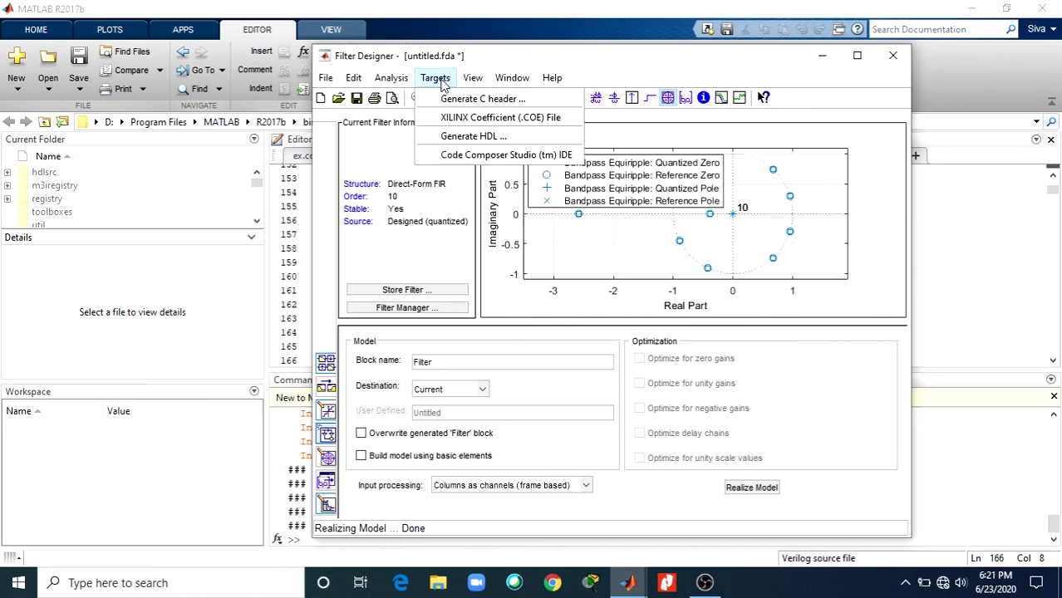
mouse_move(383, 86)
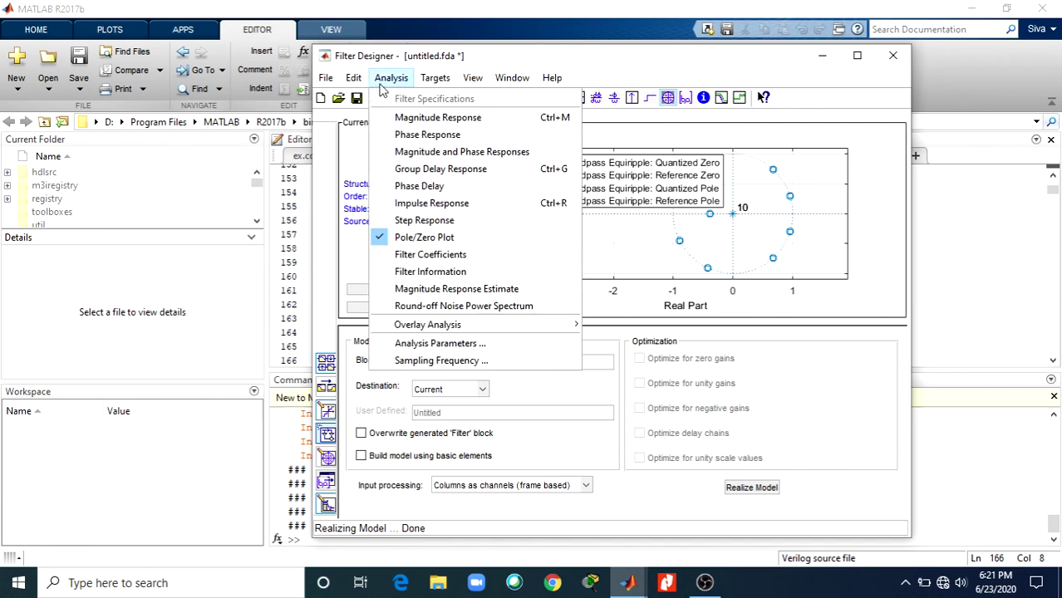
click(384, 82)
Step: View the pole/zero plot in the separate Filter Visualization Tool and close that window
click(473, 79)
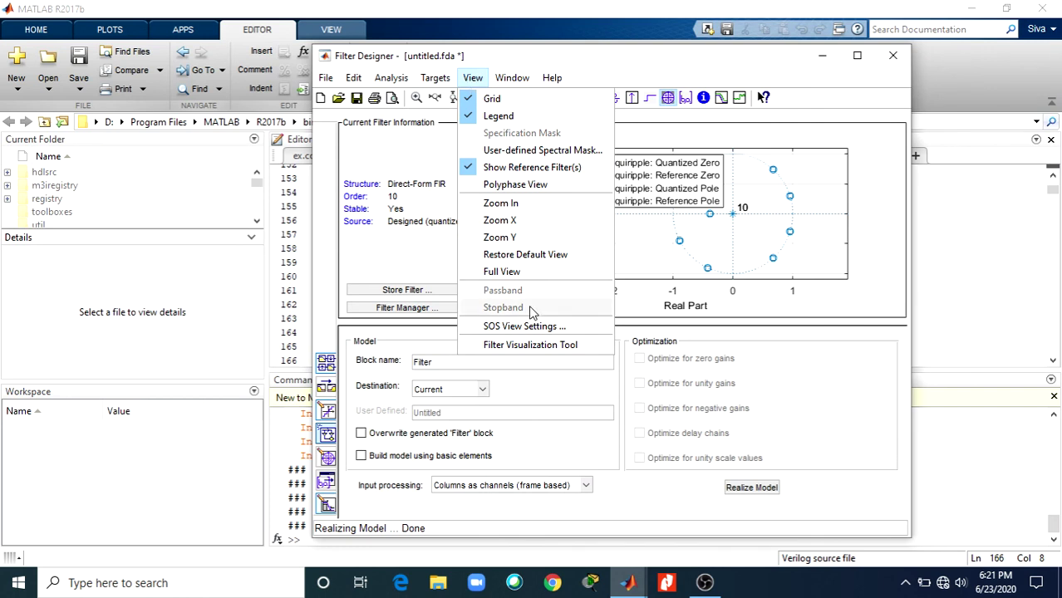
click(518, 347)
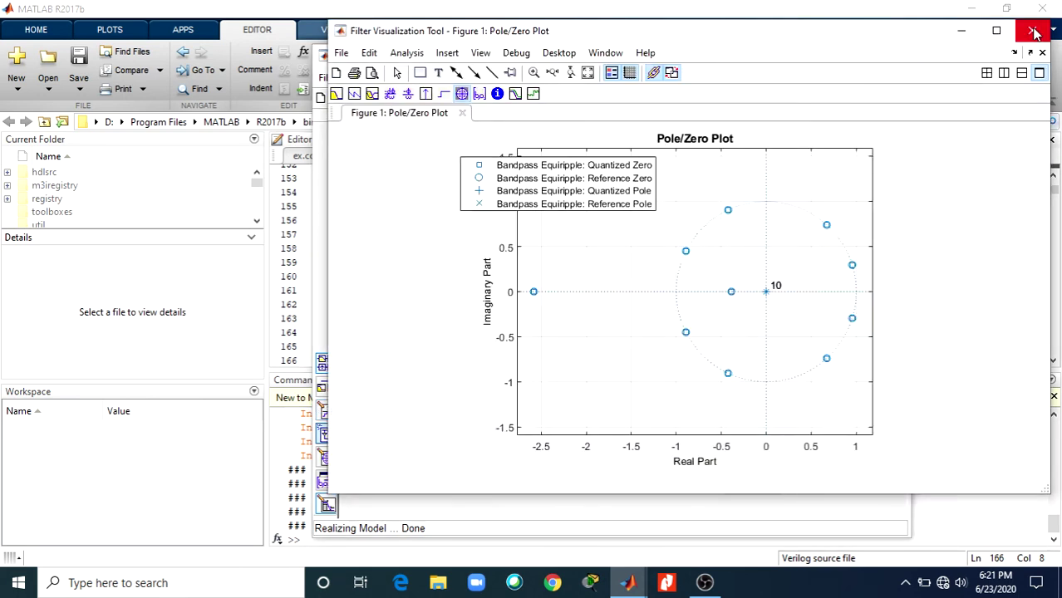
click(1032, 31)
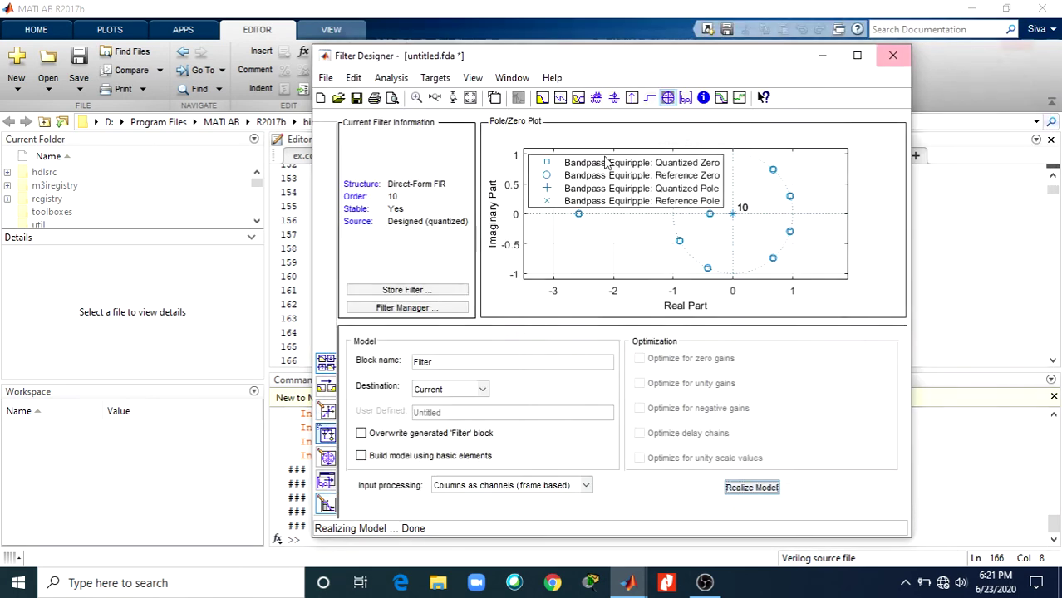
Step: Review the Pole/Zero Editor's coordinate options, keeping Polar, and return to the filter's quantization parameters
click(327, 457)
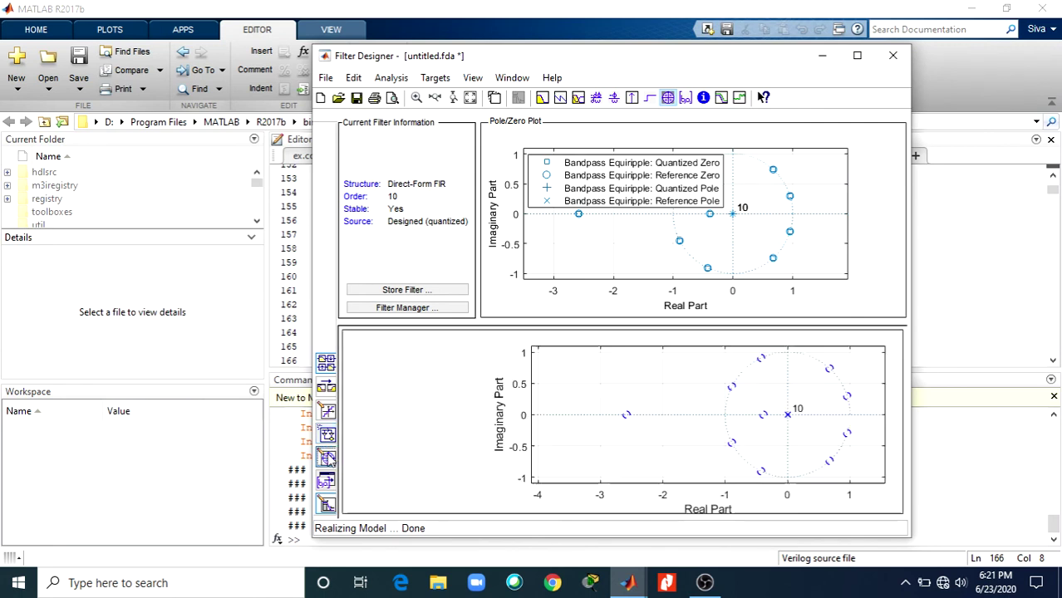
click(450, 393)
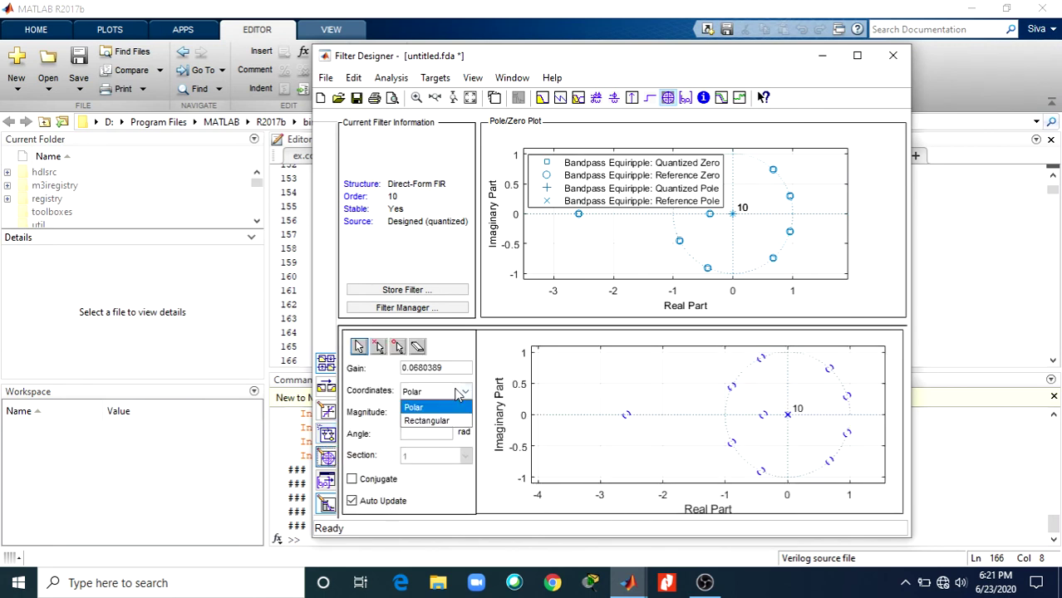
click(455, 394)
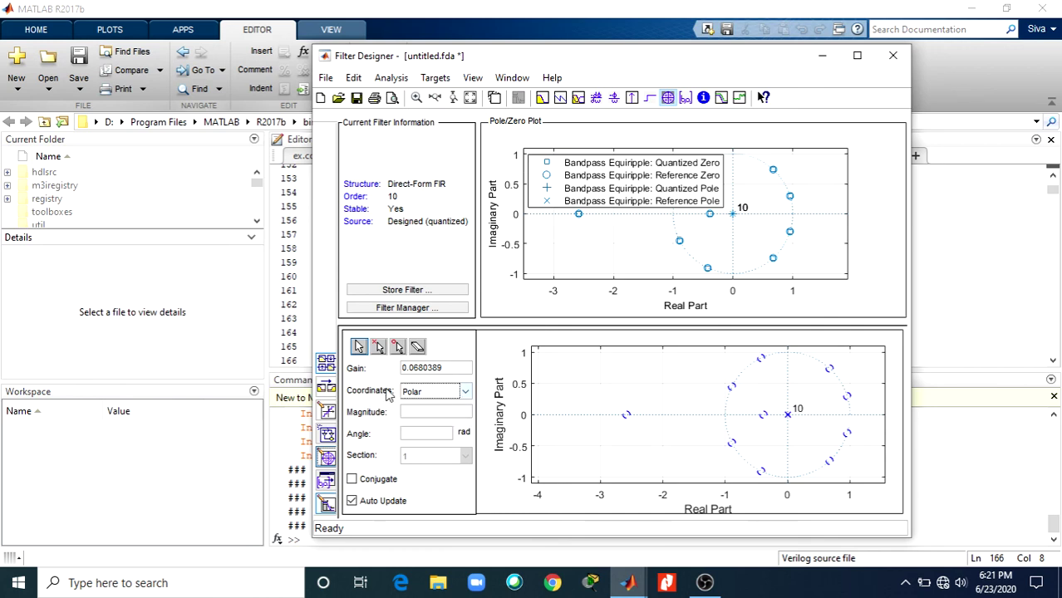
click(326, 412)
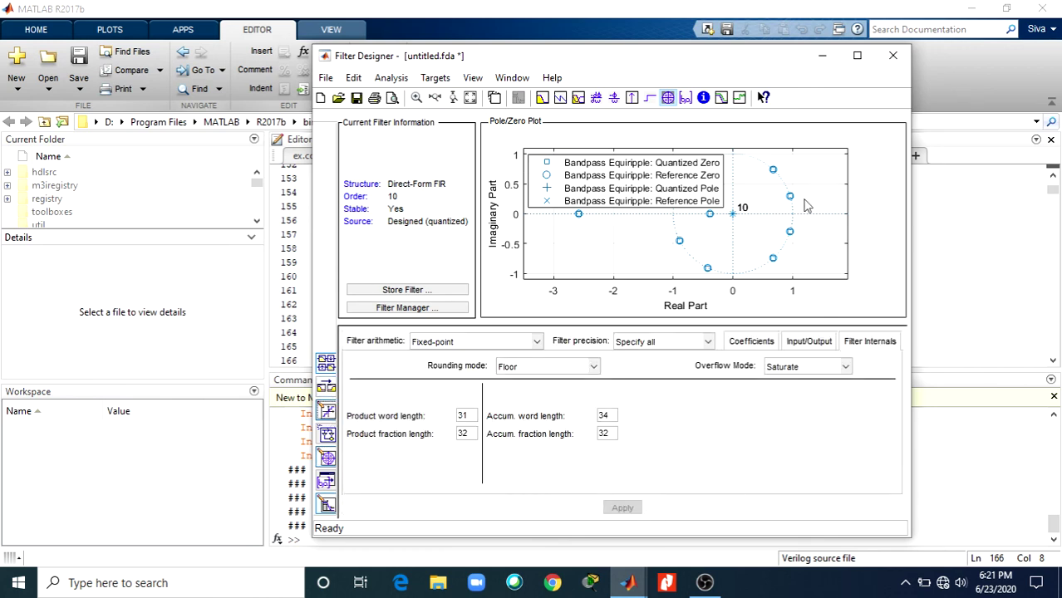